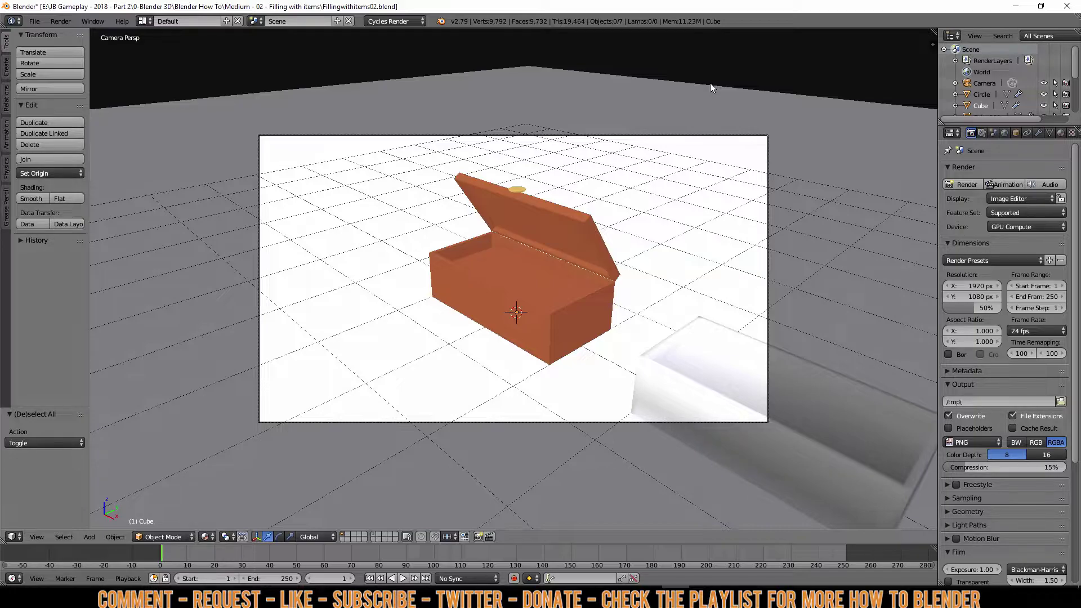
# - Select the chest body and the lid coin, then view through the scene camera
pyautogui.rightClick(556, 324)
pyautogui.scroll(1, 535, 182)
pyautogui.rightClick(525, 153)
pyautogui.scroll(3, 532, 175)
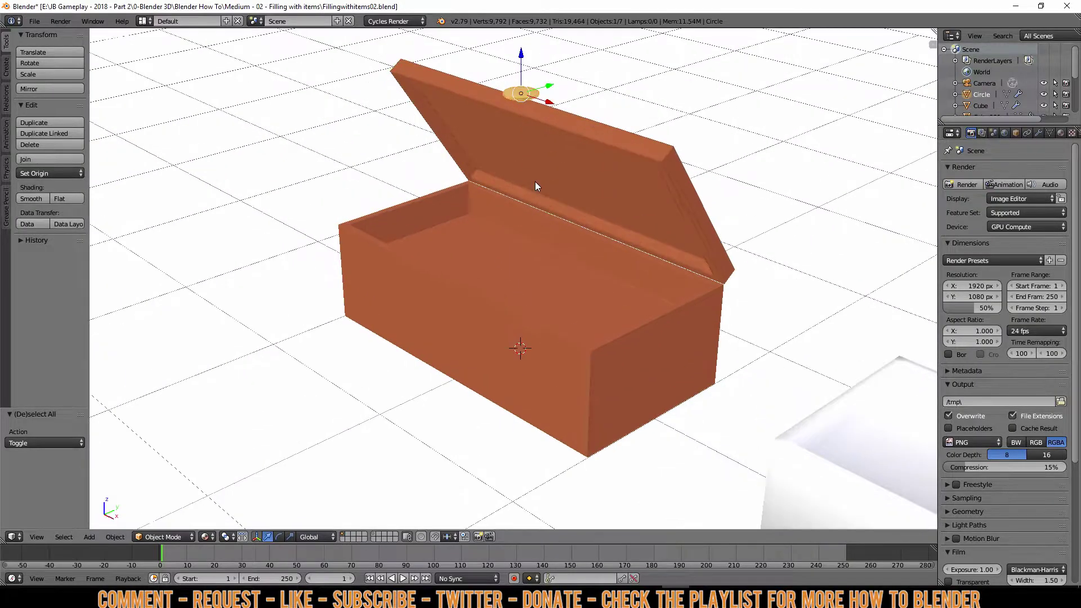
pyautogui.press('KP_0')
# - Select the white block (Cube.002) in front ortho view and start moving it left along X
pyautogui.rightClick(691, 376)
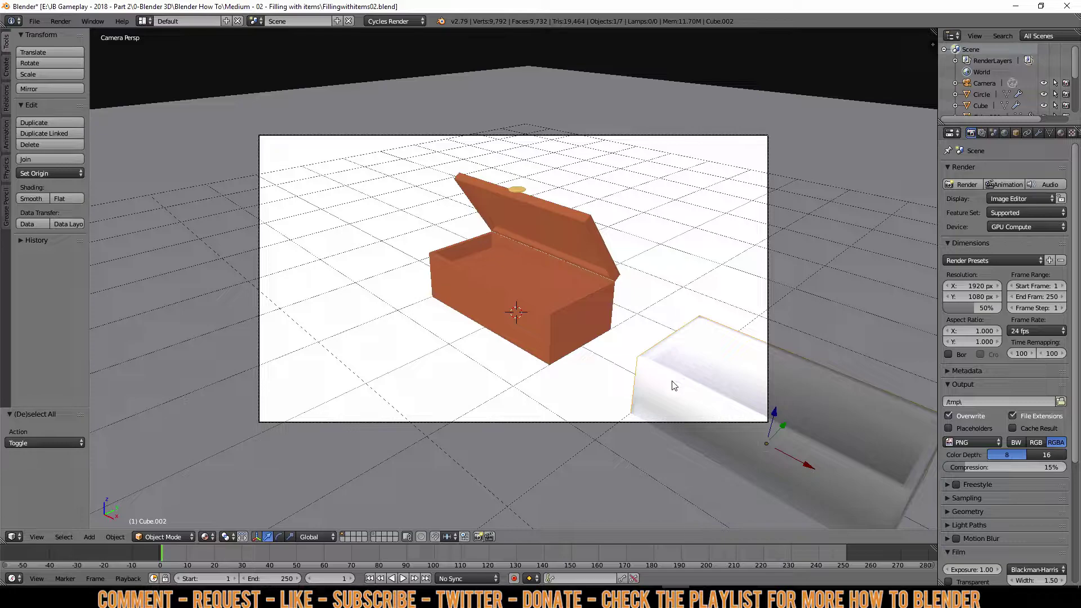
pyautogui.press('KP_1')
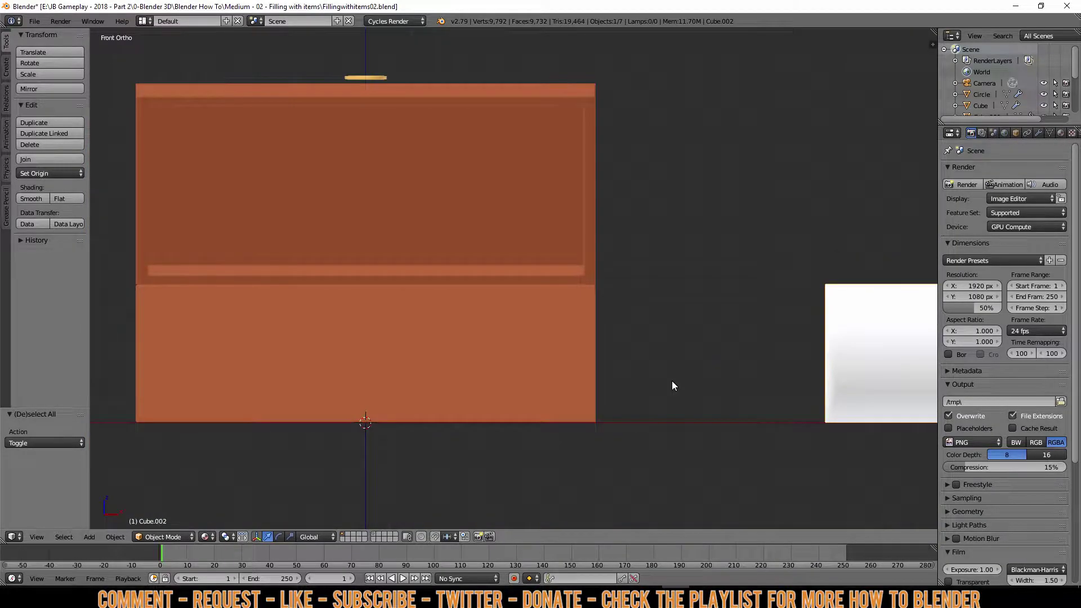
pyautogui.scroll(-3, 796, 378)
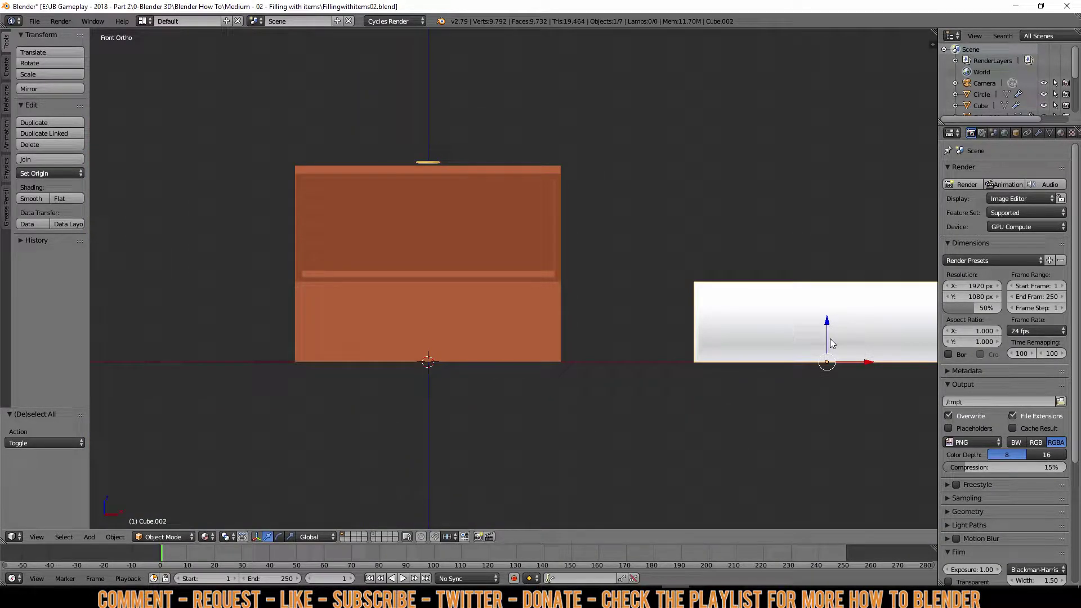
pyautogui.press('g')
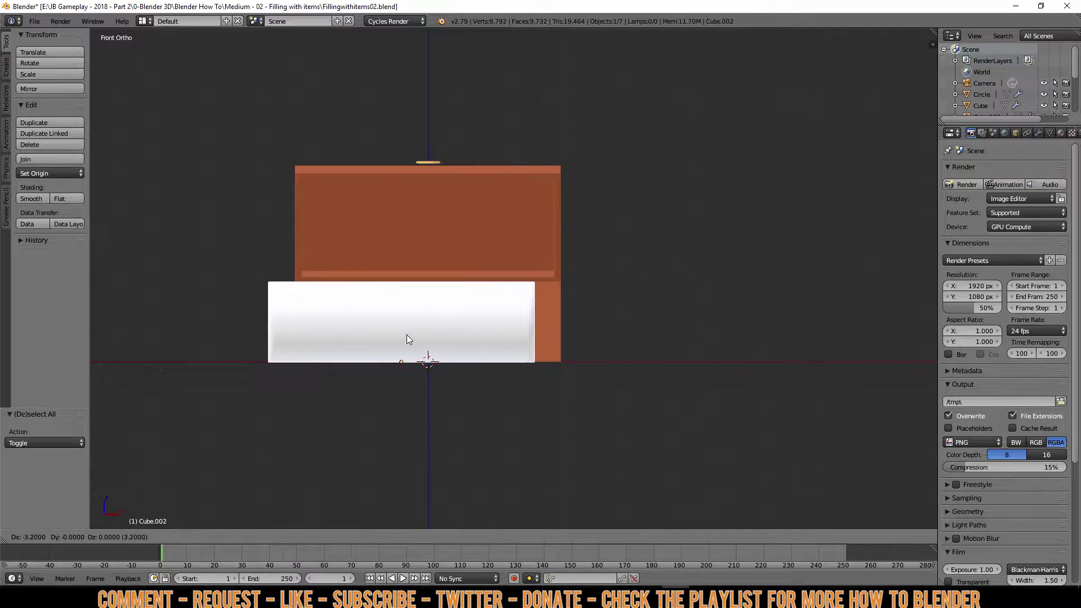
# - Settle the white block at -3.0 on X under the chest and switch to wireframe display
pyautogui.click(431, 341)
pyautogui.keyDown('shift'); pyautogui.moveTo(431, 341); pyautogui.dragTo(521, 385, button='middle'); pyautogui.keyUp('shift')
pyautogui.scroll(3, 522, 384)
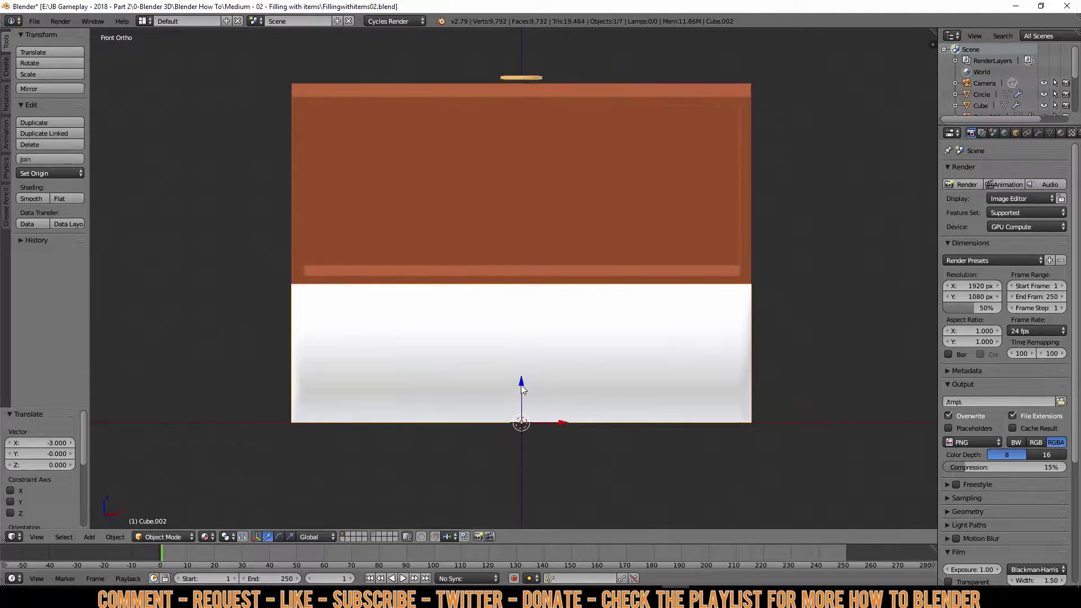
pyautogui.press('z')
# - Hide the chest body's Subdivision modifier in the viewport, then reselect the white block
pyautogui.rightClick(630, 377)
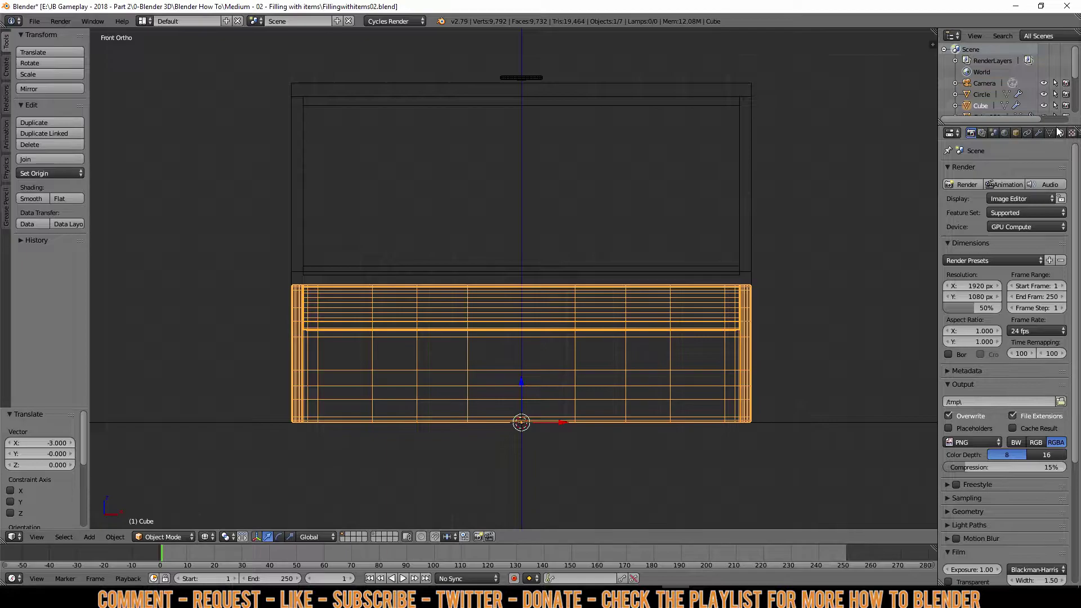
pyautogui.click(1038, 133)
pyautogui.click(1005, 188)
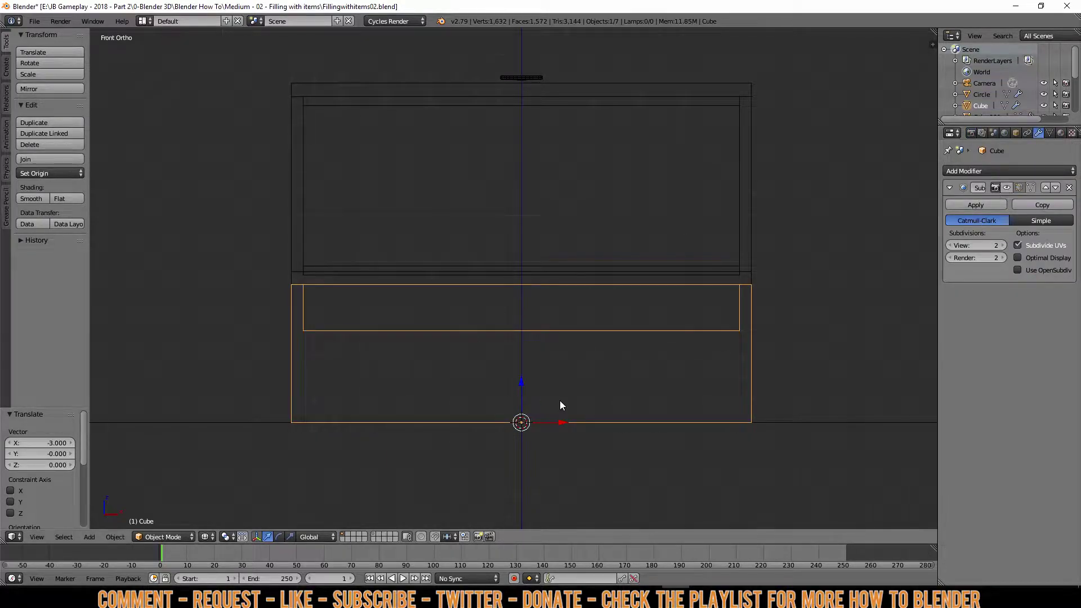
pyautogui.scroll(1, 560, 400)
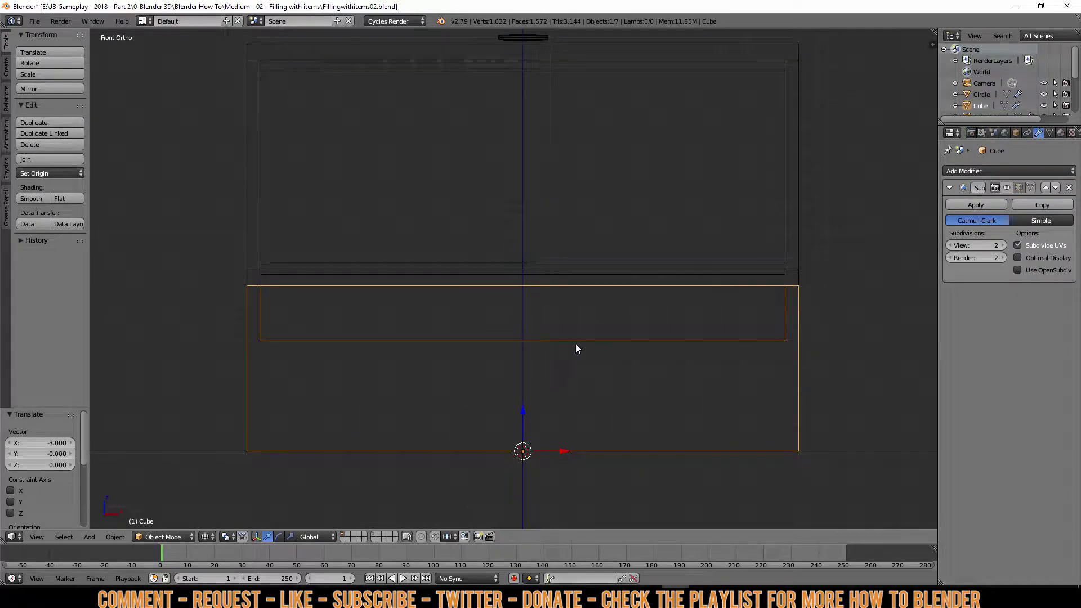
pyautogui.rightClick(523, 374)
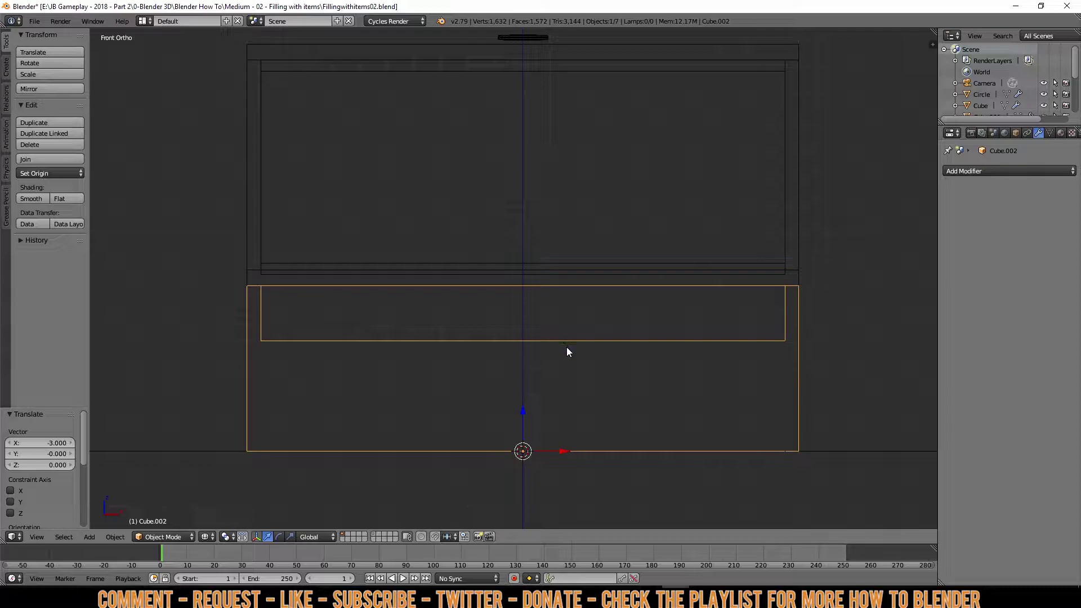
# - Make the white block a passive rigid body from the Physics tools
pyautogui.click(7, 177)
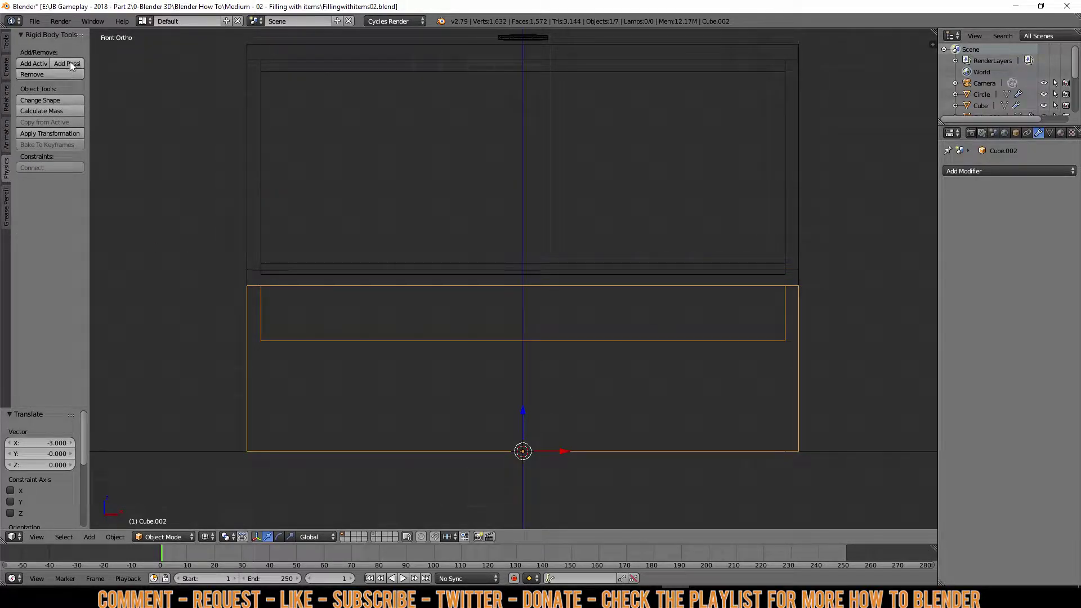
pyautogui.click(70, 63)
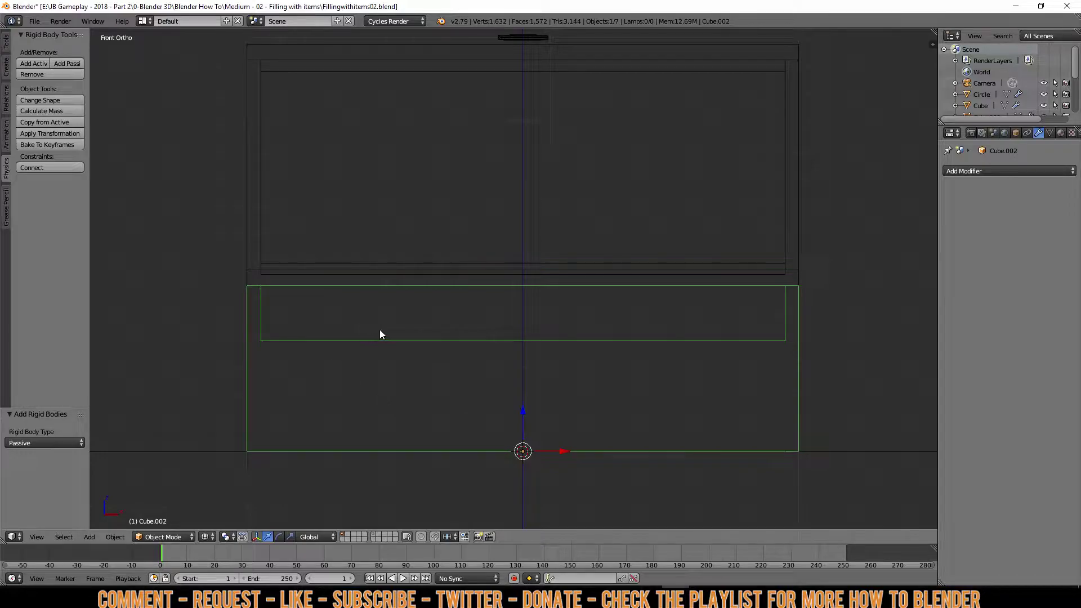
# - Make the coin an active rigid body and play until it falls into the chest at frame 33
pyautogui.rightClick(530, 37)
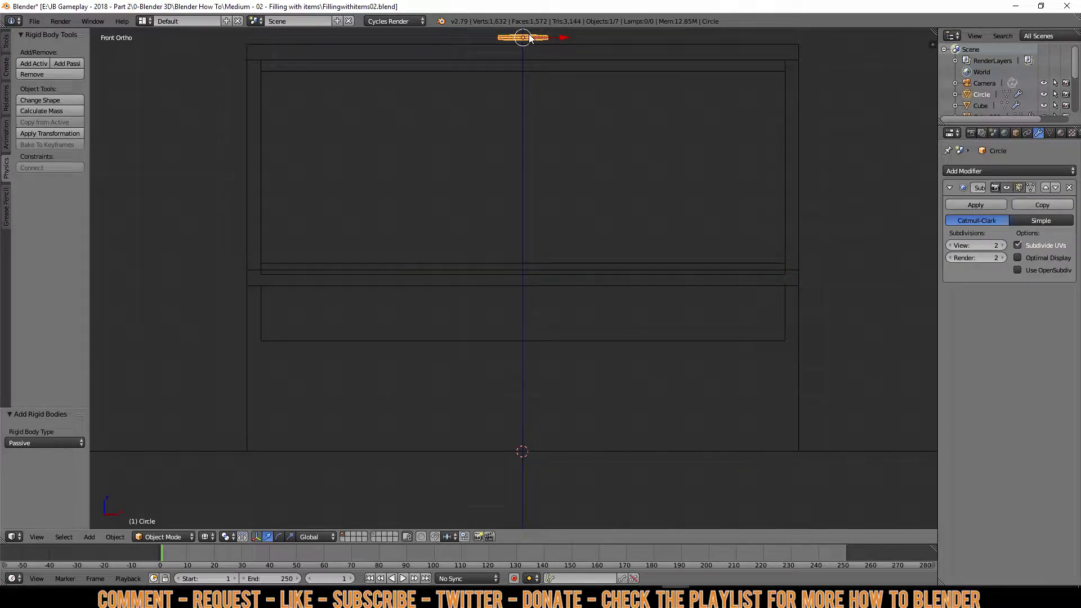
pyautogui.click(31, 63)
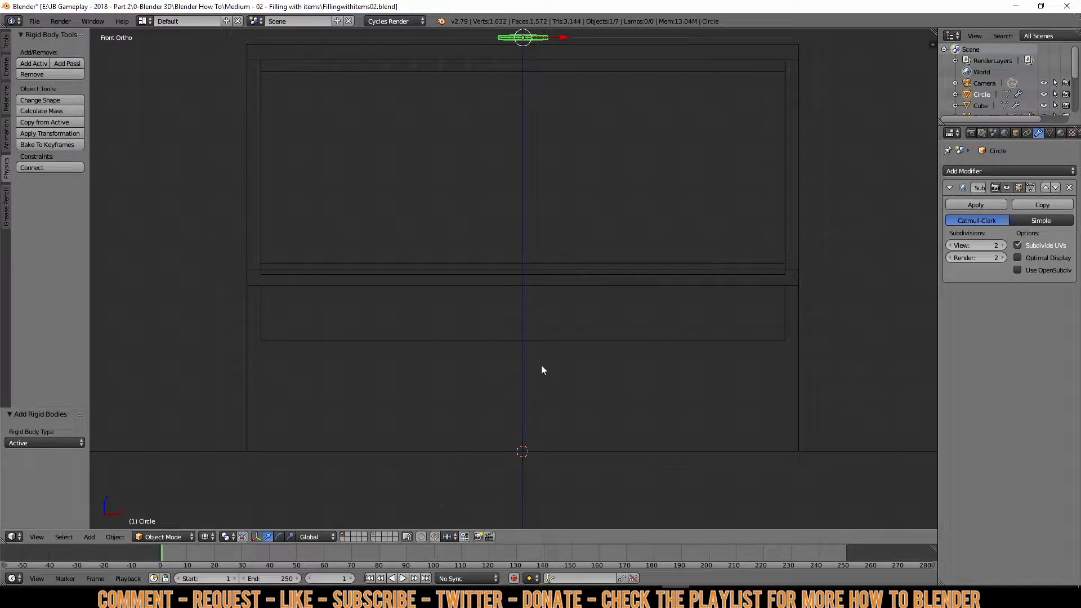
pyautogui.click(403, 579)
pyautogui.keyDown('shift'); pyautogui.scroll(-2, 585, 377); pyautogui.keyUp('shift')
pyautogui.scroll(6, 586, 378)
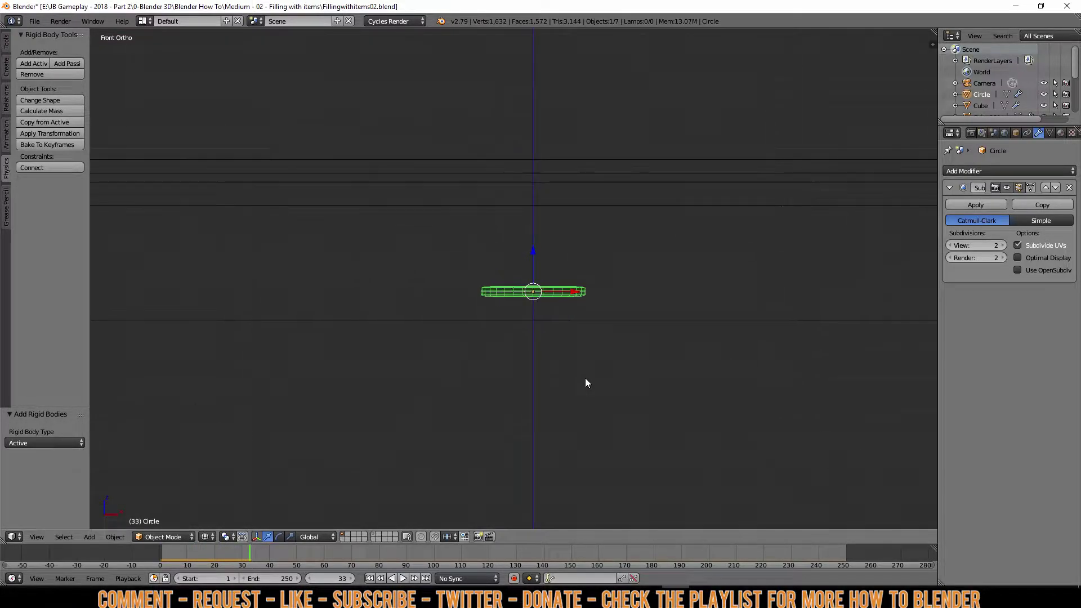
pyautogui.rightClick(561, 340)
# - In Edit Mode, lower the white block's bottom edge vertices by 0.04
pyautogui.scroll(-4, 561, 307)
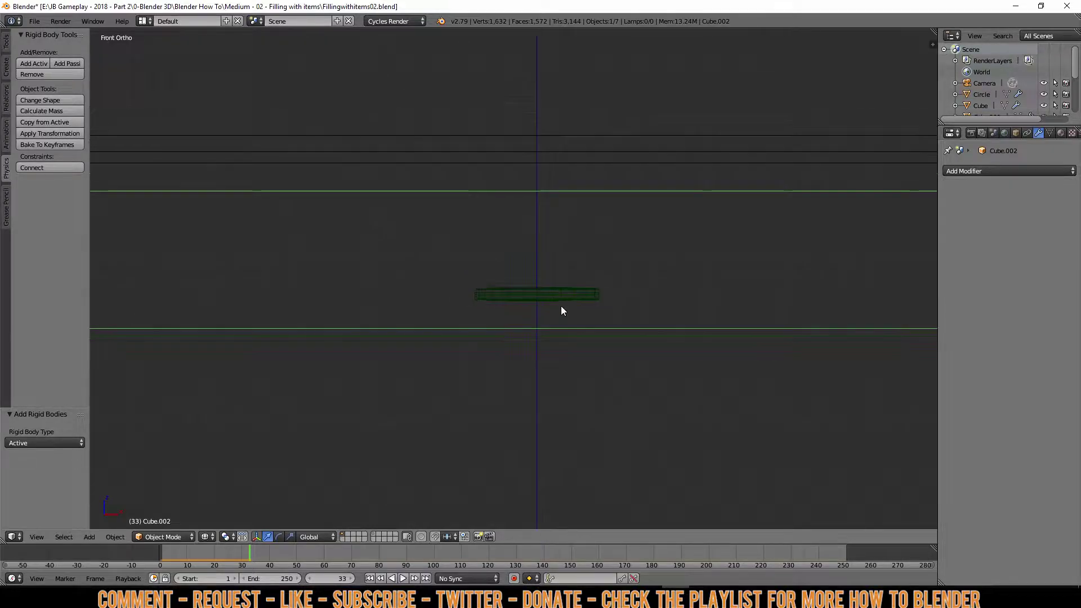
pyautogui.press('Tab')
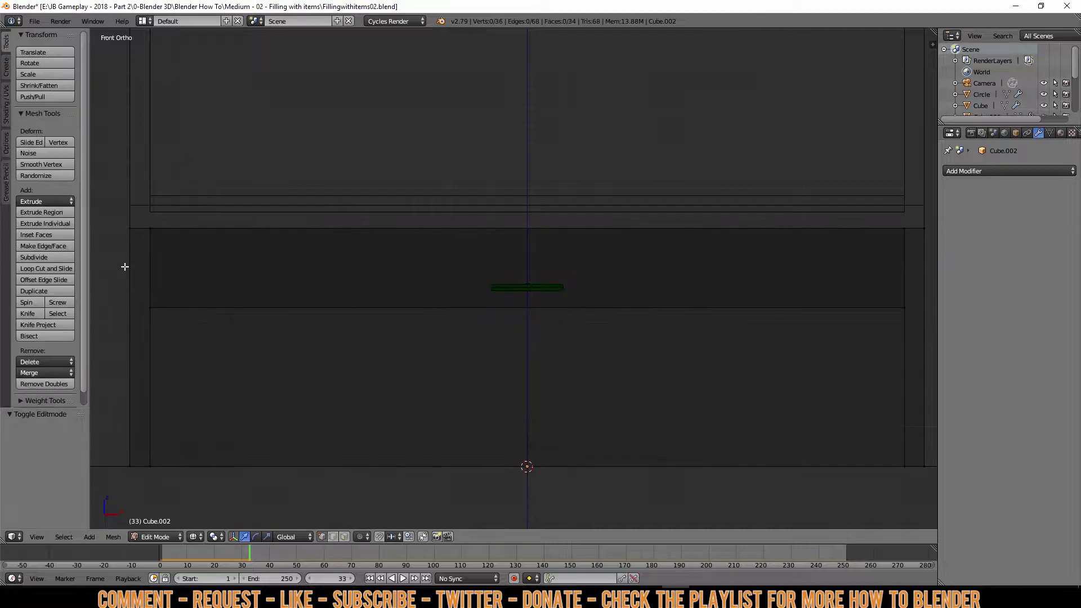
pyautogui.press('b')
pyautogui.moveTo(111, 285); pyautogui.dragTo(922, 346)
pyautogui.scroll(4, 551, 307)
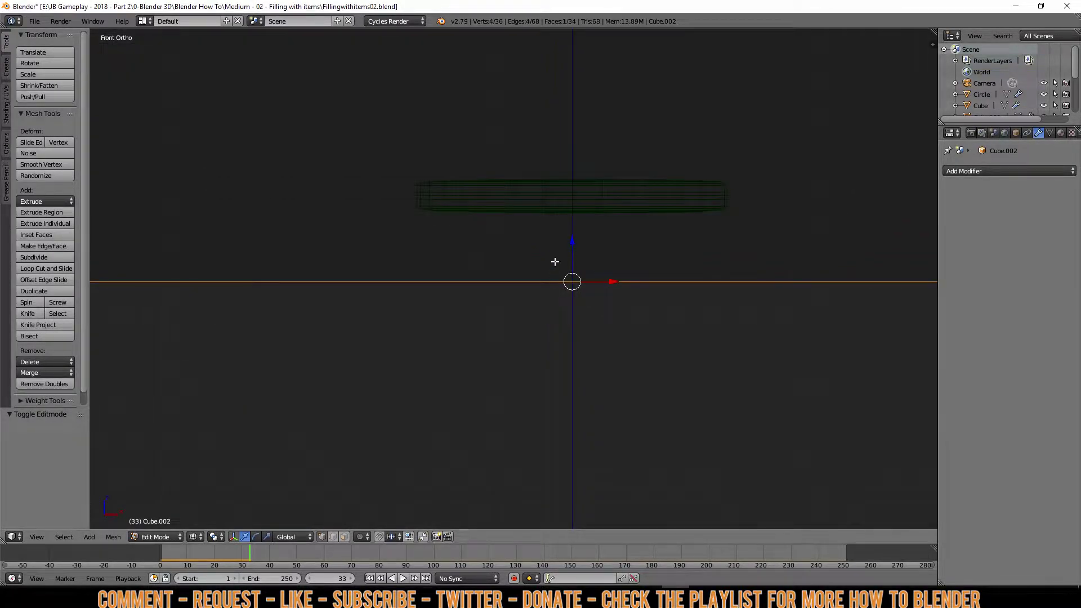
pyautogui.scroll(2, 558, 267)
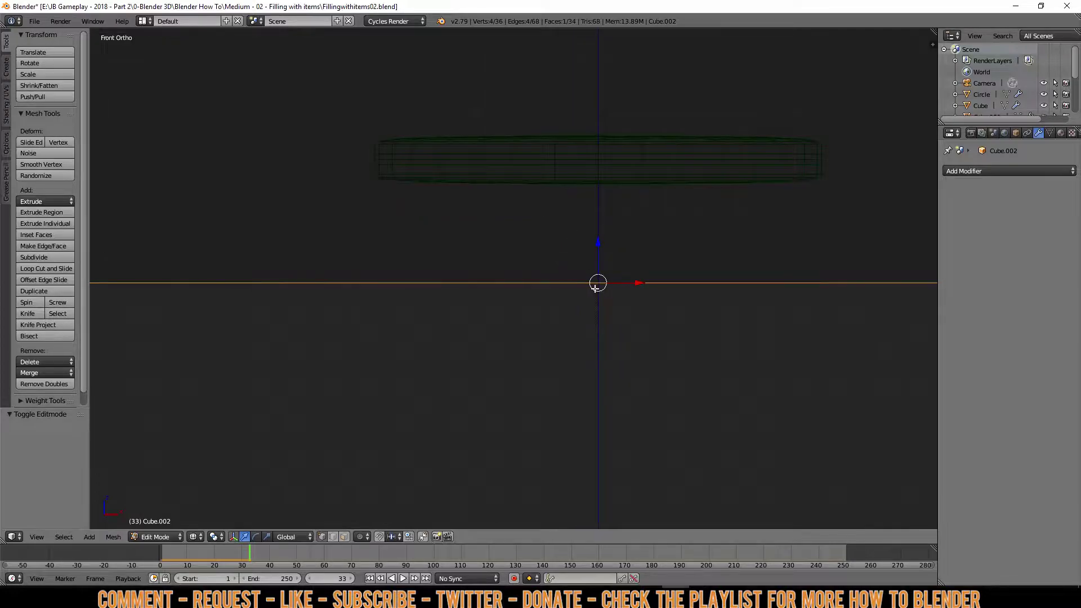
pyautogui.moveTo(595, 289); pyautogui.dragTo(591, 379)
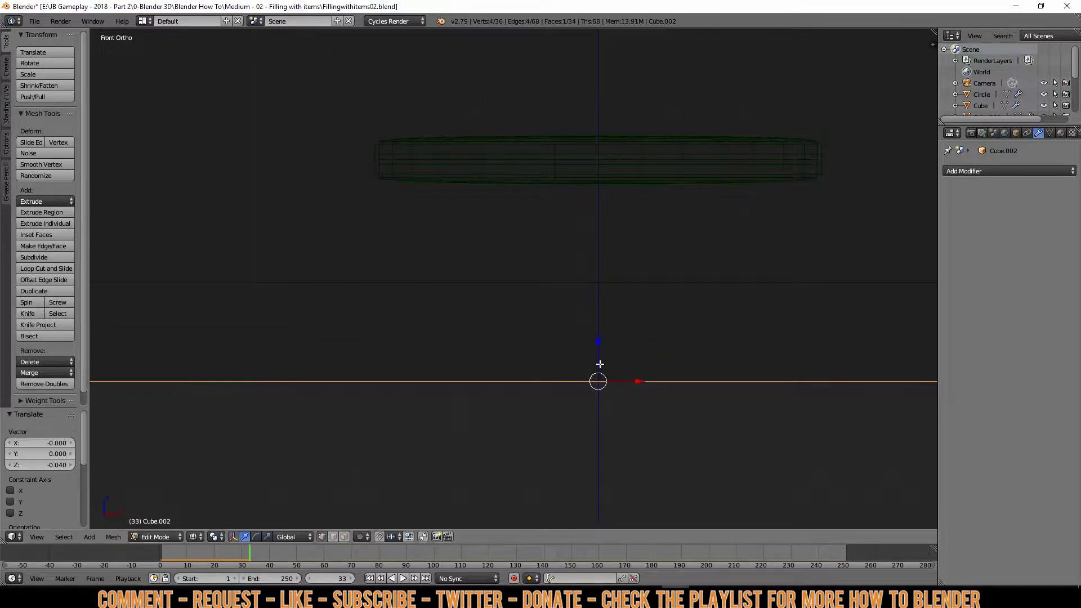
pyautogui.scroll(-3, 599, 352)
pyautogui.scroll(-6, 599, 352)
# - Move the block's right-end vertices out to meet the chest wall
pyautogui.press('a')
pyautogui.keyDown('ctrl'); pyautogui.scroll(-4, 603, 366); pyautogui.keyUp('ctrl')
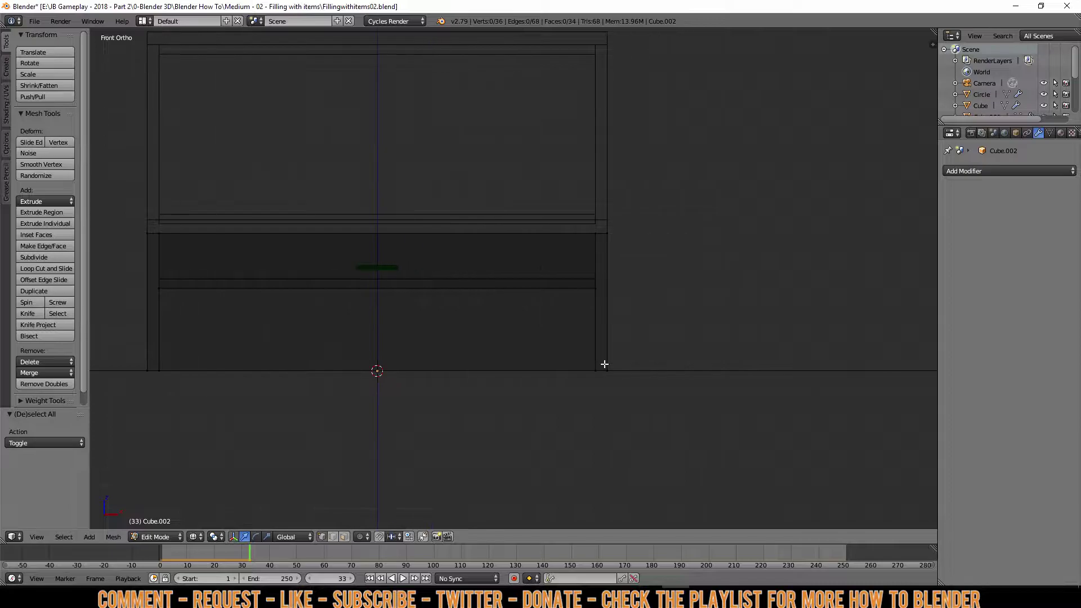
pyautogui.scroll(3, 590, 369)
pyautogui.scroll(2, 591, 372)
pyautogui.press('n')
pyautogui.press('n')
pyautogui.press('b')
pyautogui.moveTo(612, 122); pyautogui.dragTo(636, 320)
pyautogui.keyDown('shift'); pyautogui.scroll(-3, 670, 349); pyautogui.keyUp('shift')
pyautogui.press('g')
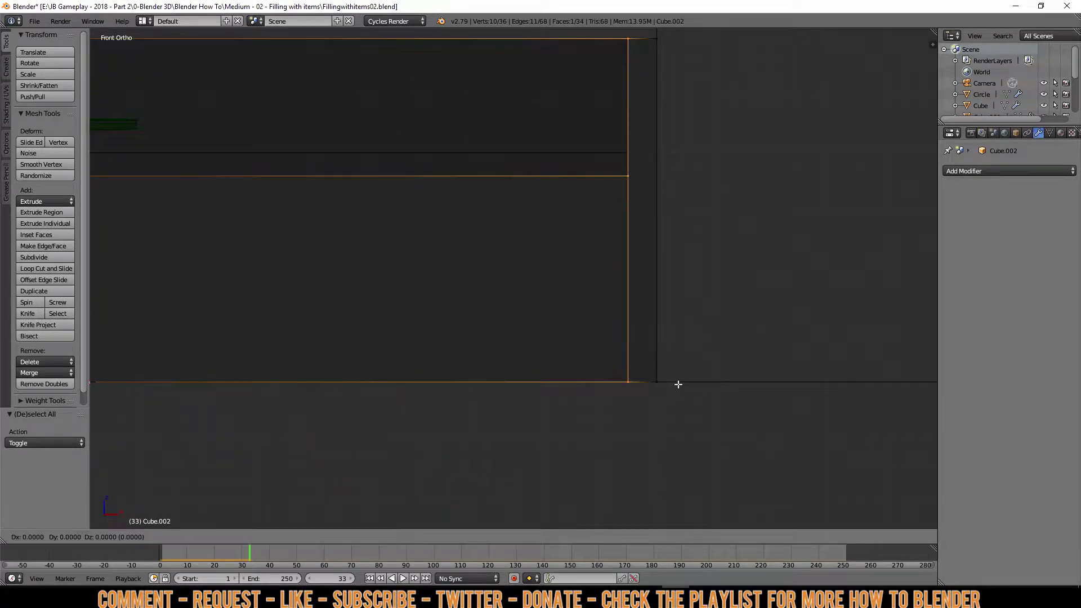
pyautogui.rightClick(700, 383)
pyautogui.keyDown('ctrl'); pyautogui.scroll(-8, 425, 377); pyautogui.keyUp('ctrl')
pyautogui.press('g')
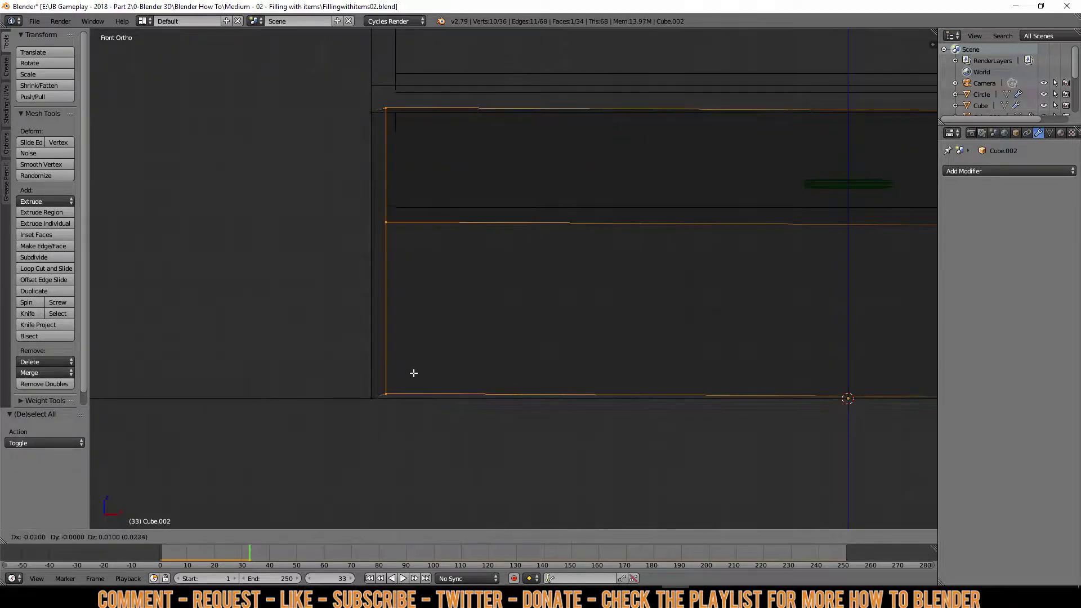
pyautogui.click(411, 375)
pyautogui.press('a')
pyautogui.scroll(-2, 487, 378)
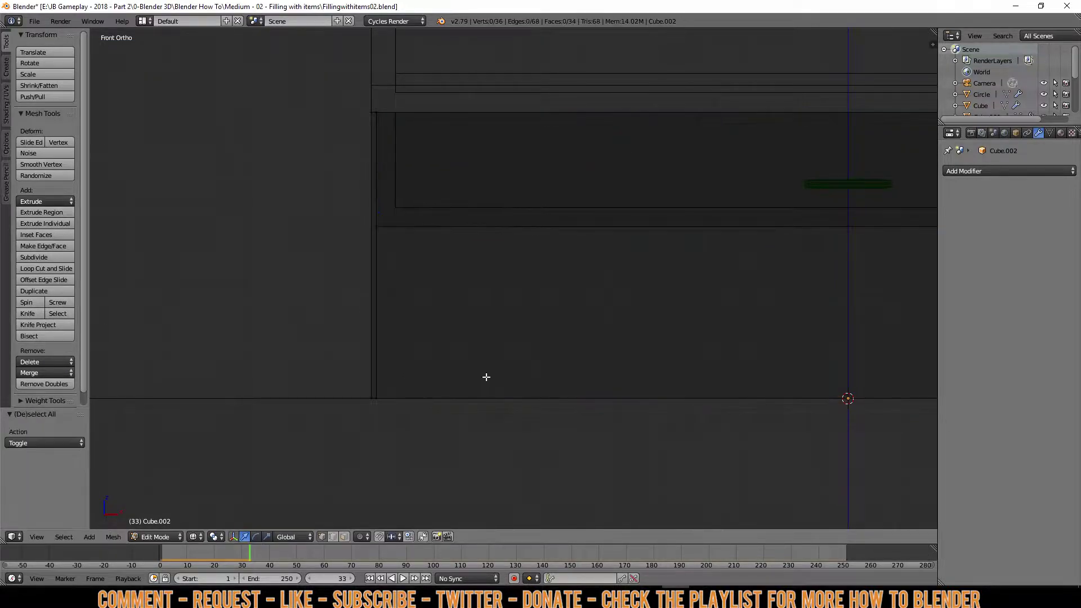
# - In side view, lower the block's top edge vertices by 0.04 and return to Object Mode
pyautogui.press('KP_3')
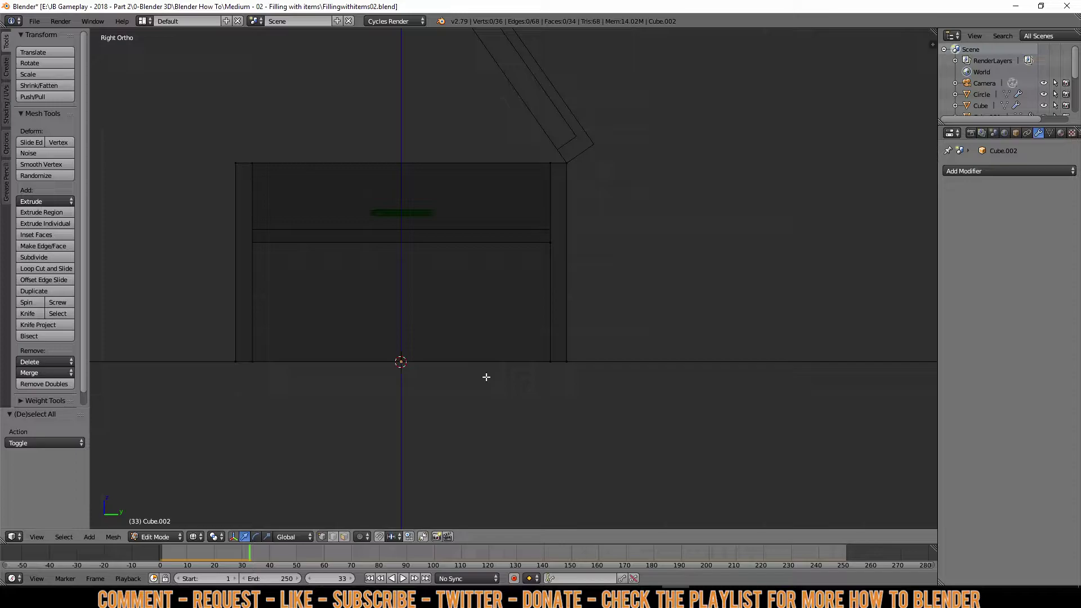
pyautogui.press('b')
pyautogui.moveTo(539, 137); pyautogui.dragTo(563, 389)
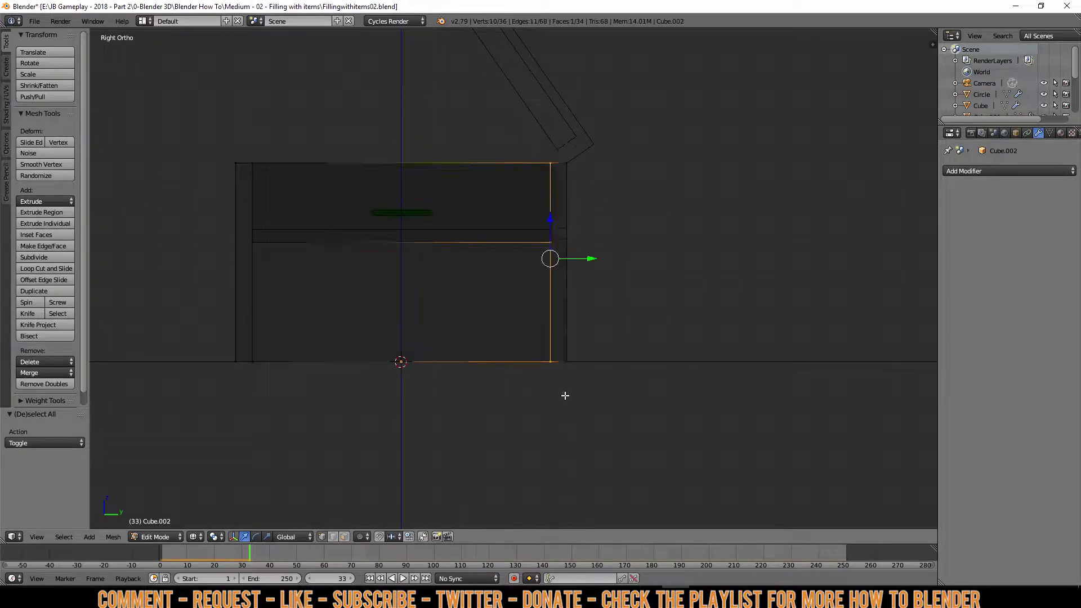
pyautogui.scroll(3, 512, 374)
pyautogui.scroll(-4, 523, 366)
pyautogui.press('a')
pyautogui.press('b')
pyautogui.moveTo(316, 240); pyautogui.dragTo(627, 270)
pyautogui.press('ctrl+KP_4')
pyautogui.press('ctrl+KP_4')
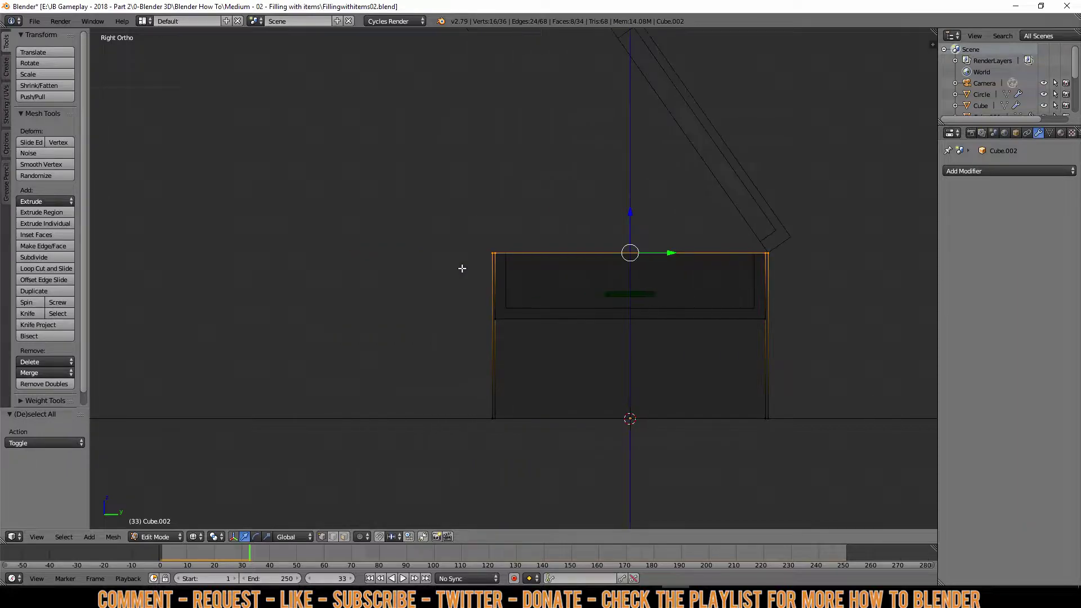
pyautogui.scroll(3, 463, 268)
pyautogui.press('g')
pyautogui.press('z')
pyautogui.click(552, 303)
pyautogui.scroll(-5, 648, 338)
pyautogui.press('Tab')
# - Rewind to the first frame and replay the coin drop simulation
pyautogui.click(369, 579)
pyautogui.click(403, 579)
pyautogui.click(403, 579)
pyautogui.scroll(4, 563, 328)
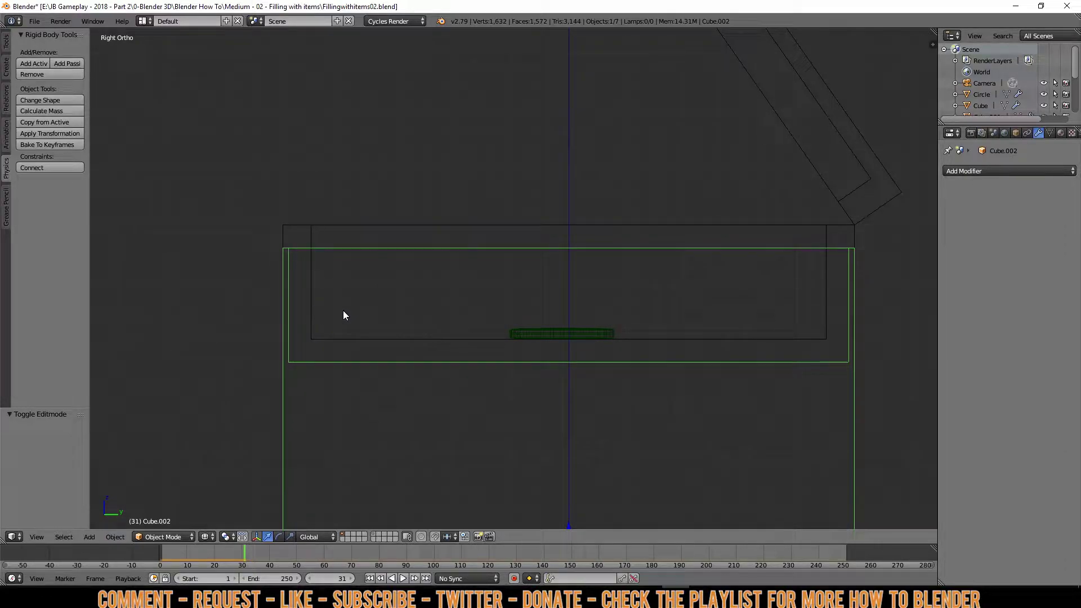
# - Lift the coin 0.243 above the chest floor and replay its drop onto the block
pyautogui.rightClick(595, 334)
pyautogui.moveTo(593, 331); pyautogui.dragTo(343, 193, button='right')
pyautogui.click(403, 579)
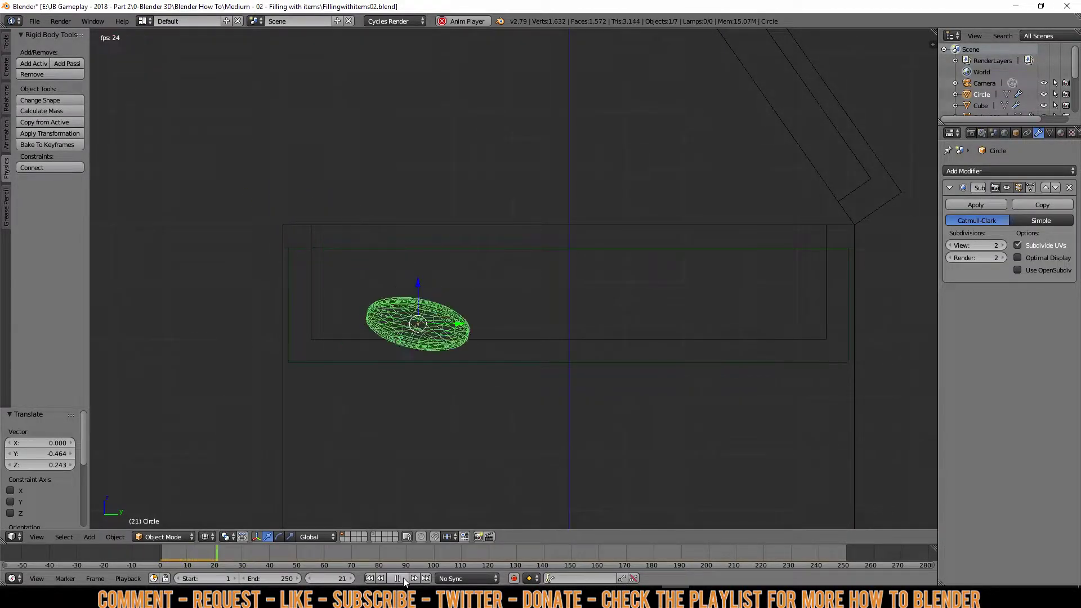
pyautogui.click(403, 578)
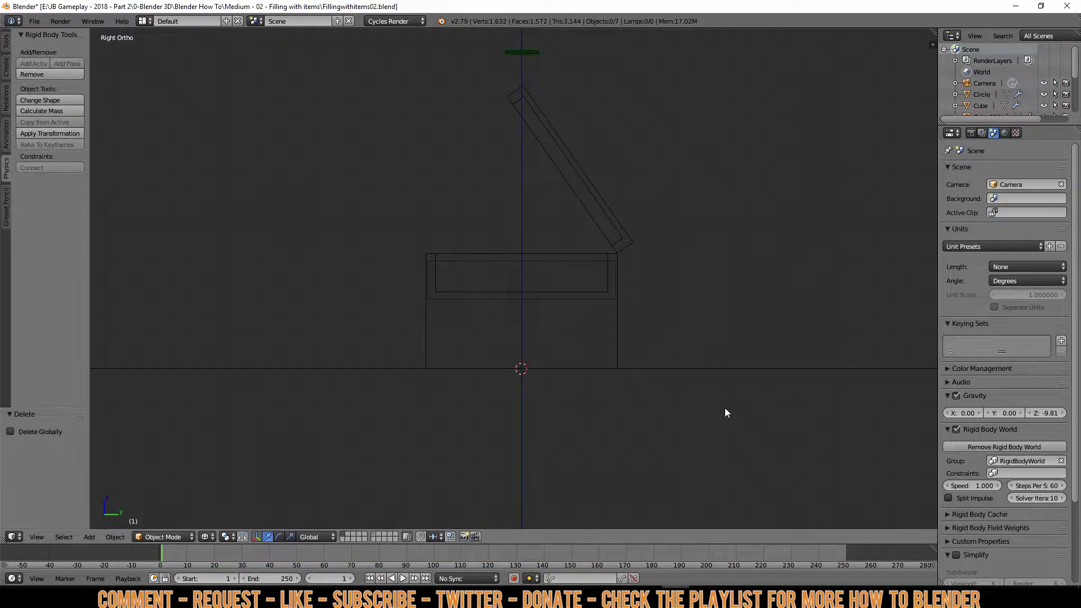
# - Add a plane, stand it upright at 90° on X, and flatten it to 0.1 along Z
pyautogui.hotkey('shift', 'a')
pyautogui.moveTo(725, 410)
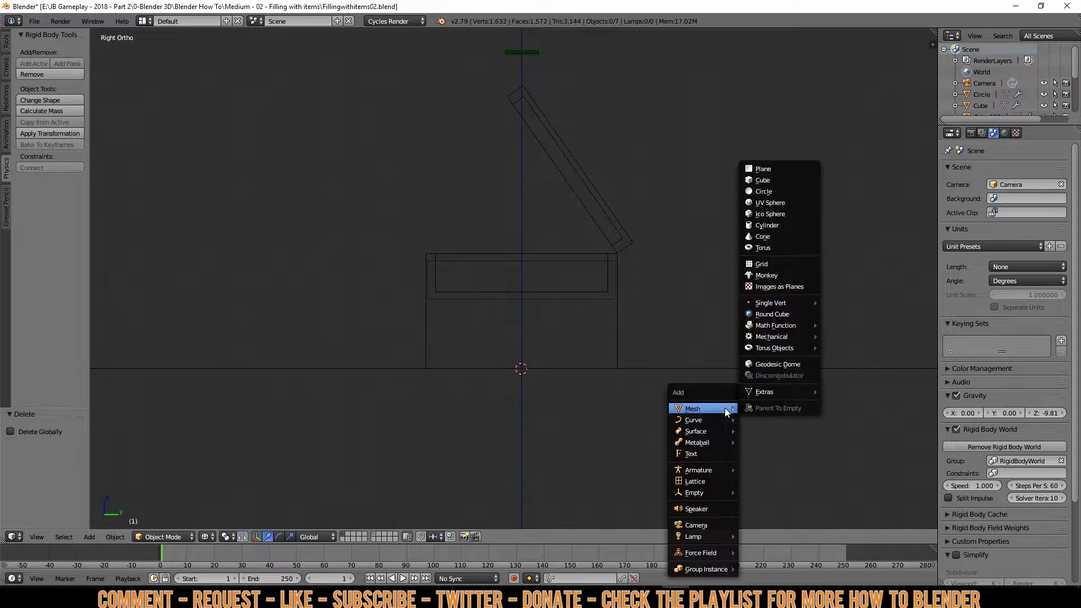
pyautogui.click(791, 169)
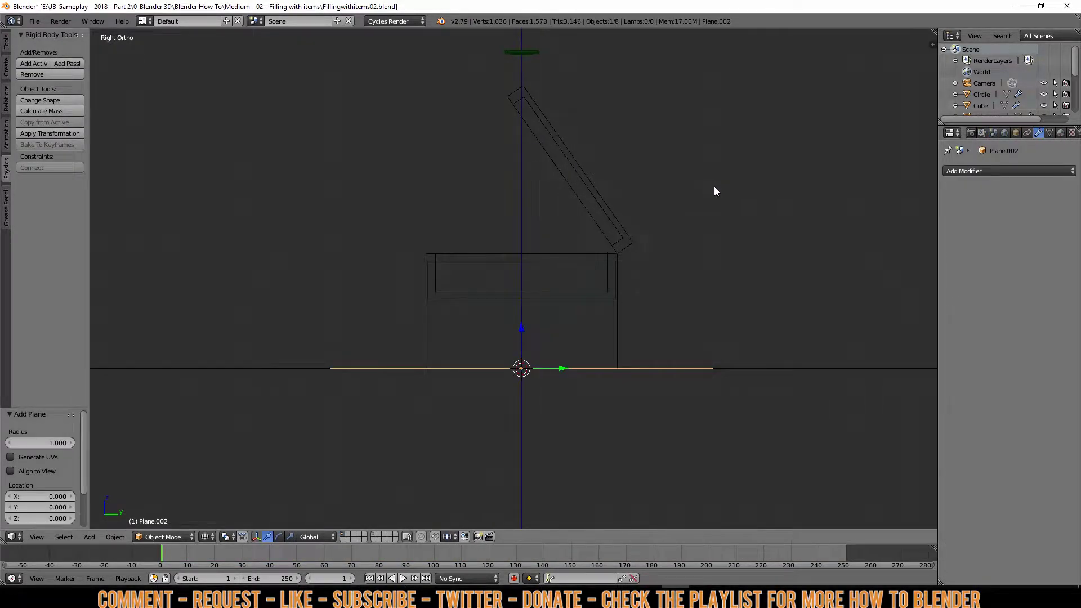
pyautogui.press('r')
pyautogui.press('x')
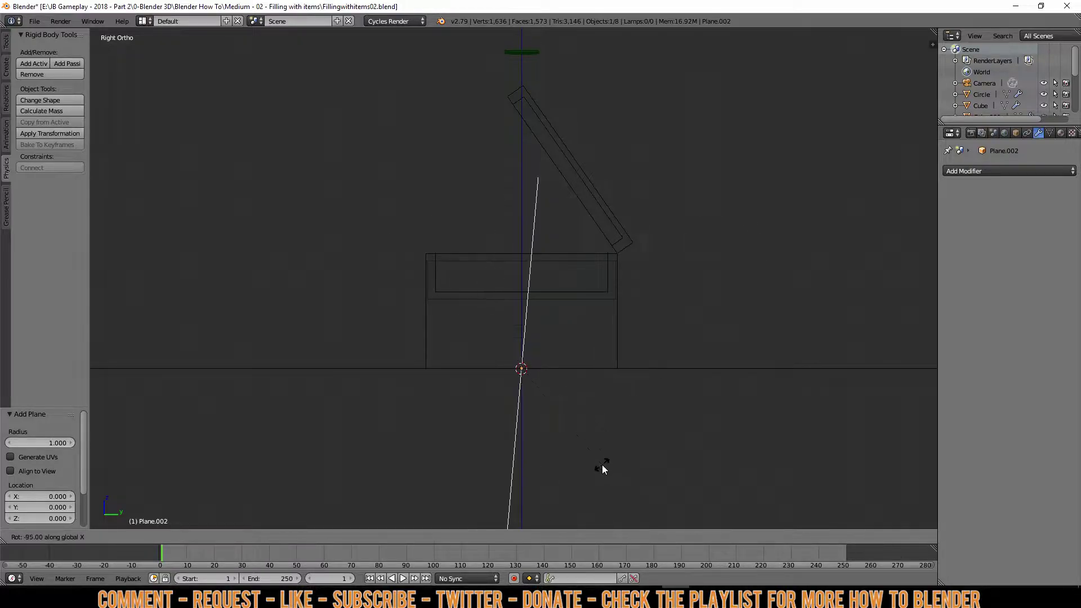
pyautogui.click(613, 456)
pyautogui.press('KP_1')
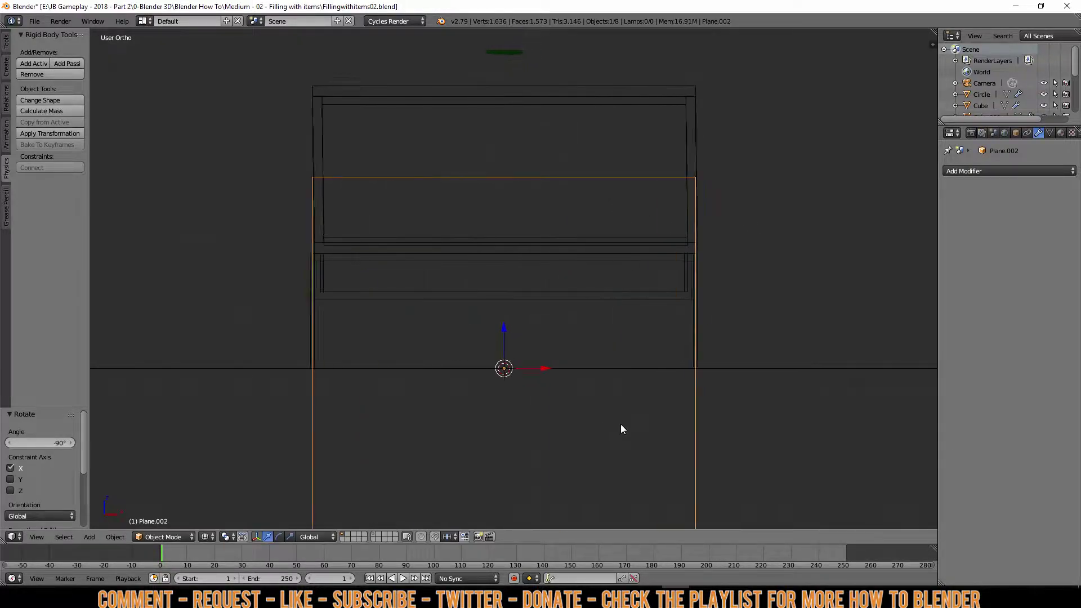
pyautogui.scroll(-2, 732, 382)
pyautogui.press('s')
pyautogui.press('z')
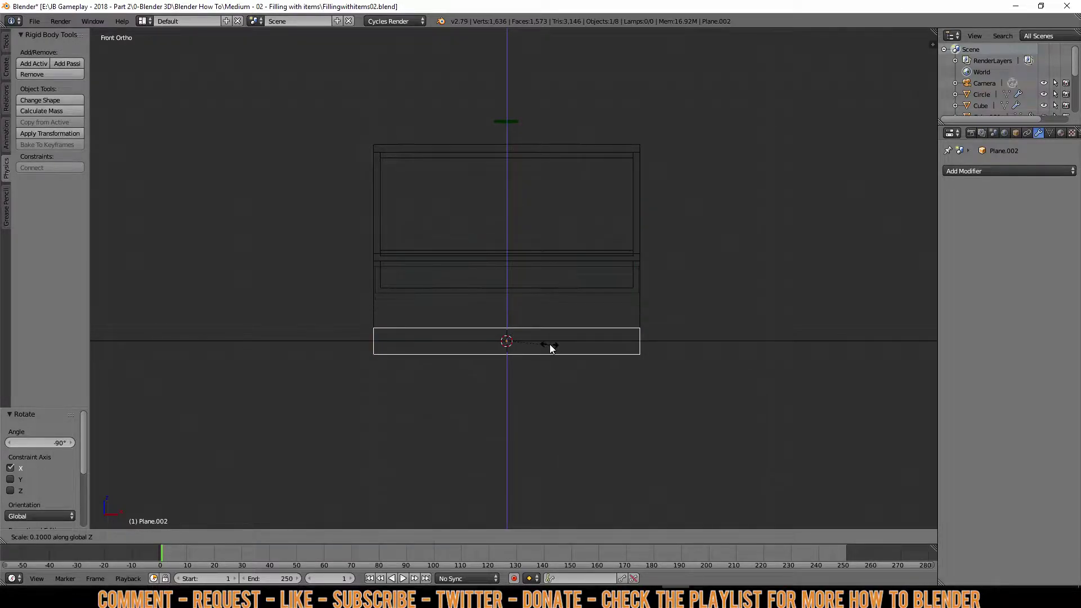
pyautogui.click(549, 347)
# - Place the thin plane at the lid's hinge, tilted 35° on X against the lid edge
pyautogui.press('KP_3')
pyautogui.scroll(3, 697, 380)
pyautogui.press('g')
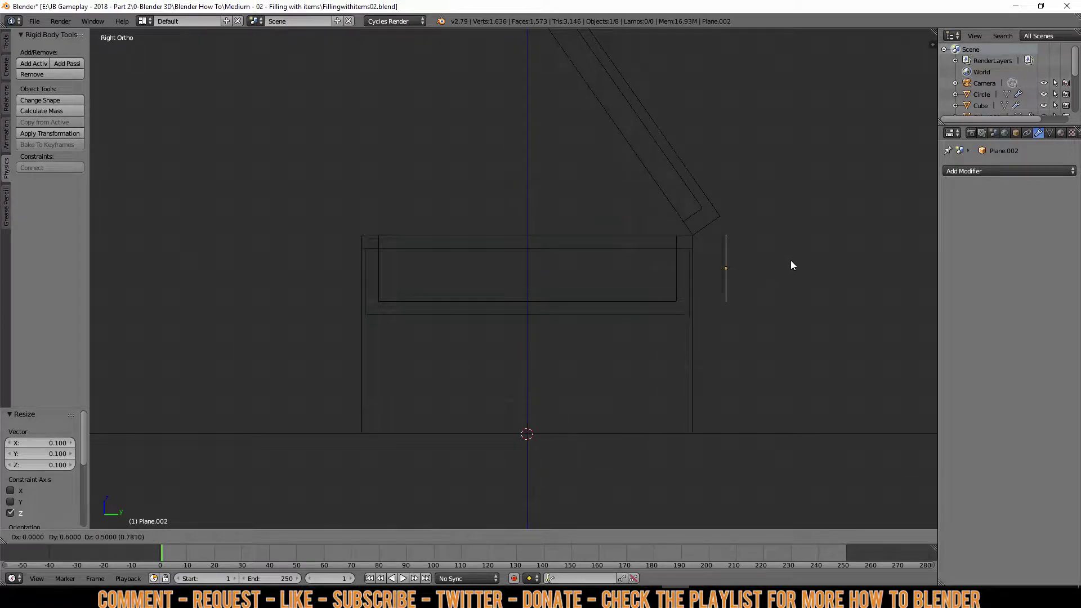
pyautogui.click(761, 233)
pyautogui.keyDown('ctrl'); pyautogui.scroll(-3, 689, 333); pyautogui.keyUp('ctrl')
pyautogui.keyDown('shift'); pyautogui.scroll(4, 701, 366); pyautogui.keyUp('shift')
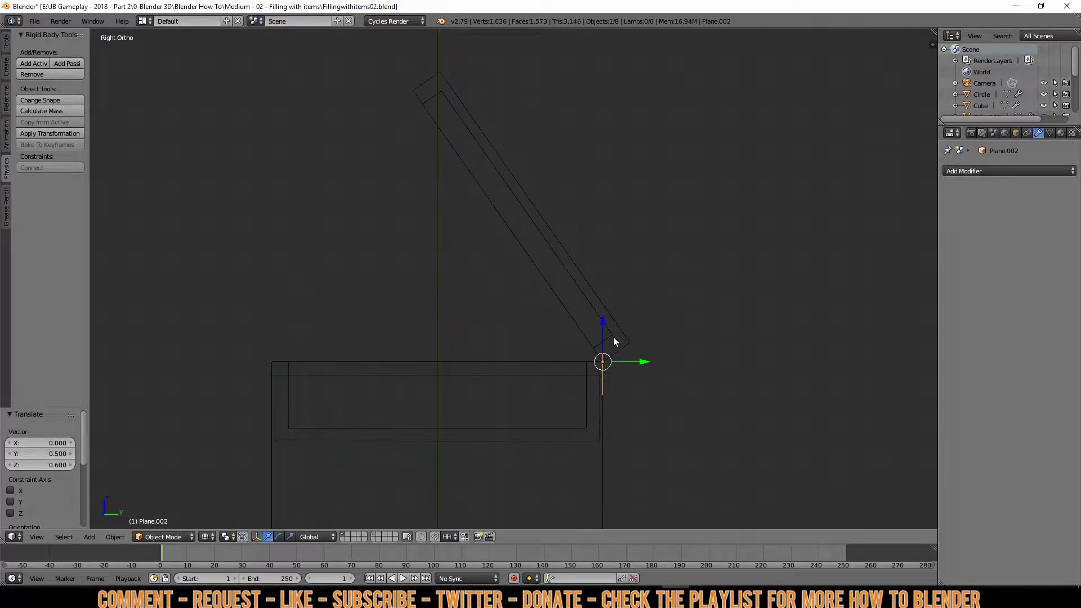
pyautogui.keyDown('ctrl'); pyautogui.scroll(-3, 598, 388); pyautogui.keyUp('ctrl')
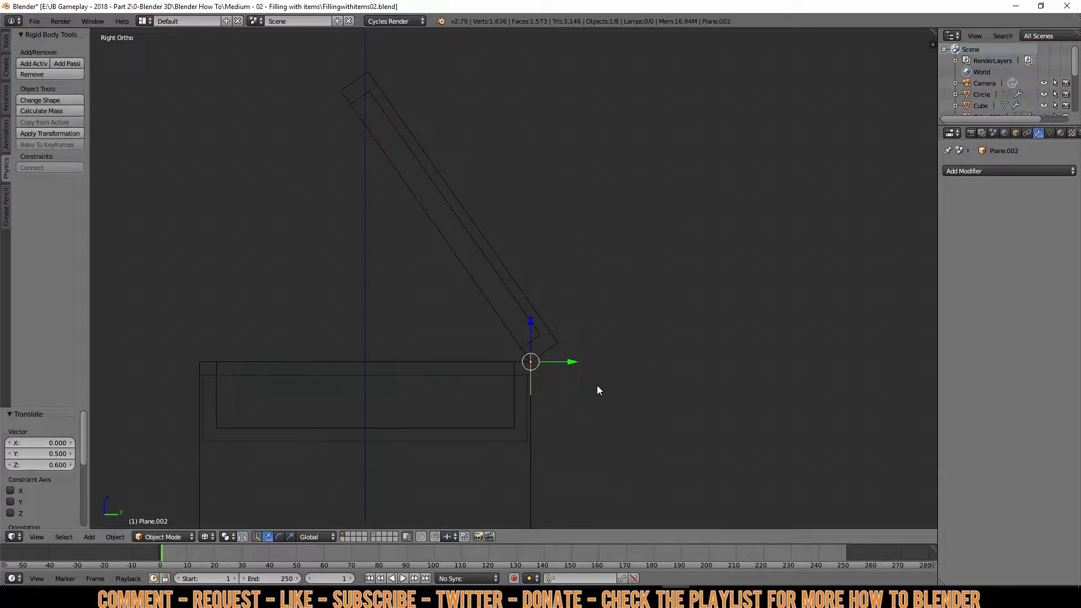
pyautogui.keyDown('shift'); pyautogui.scroll(-2, 586, 316); pyautogui.keyUp('shift')
pyautogui.scroll(6, 693, 435)
pyautogui.press('r')
pyautogui.press('x')
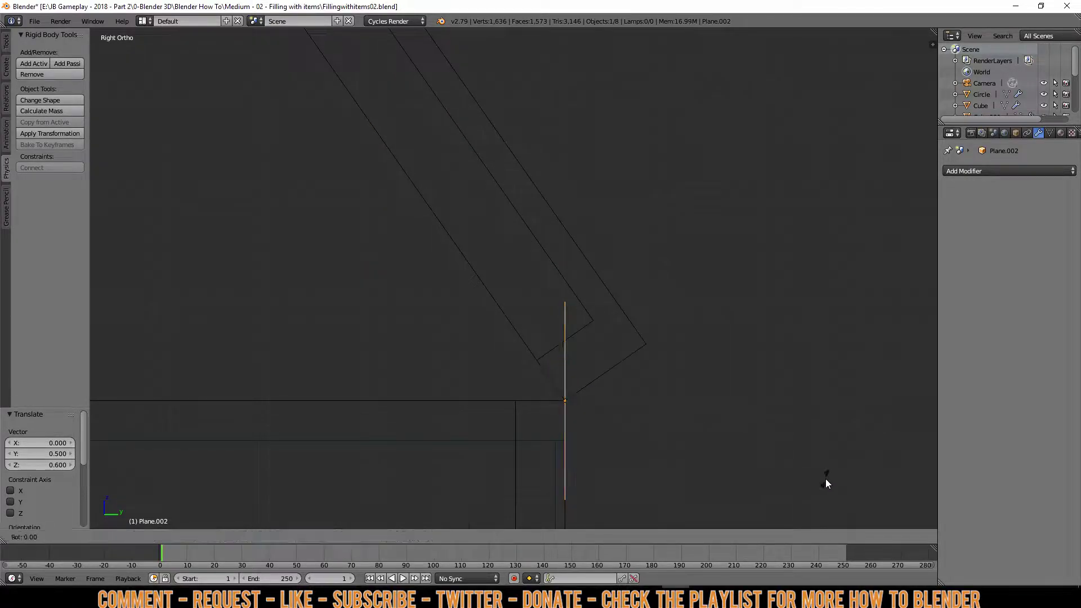
pyautogui.click(857, 313)
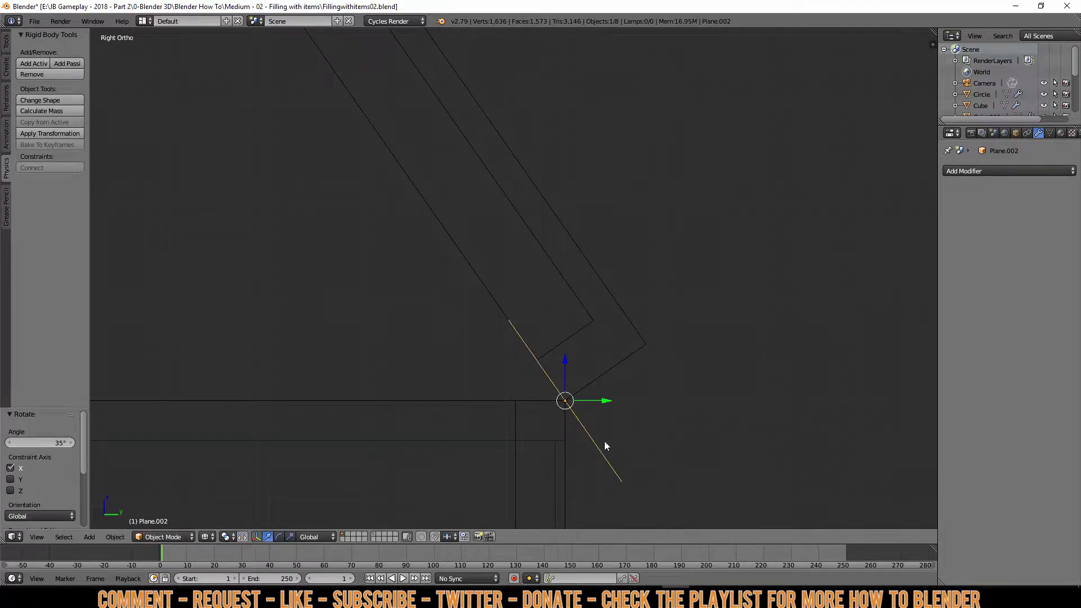
pyautogui.press('g')
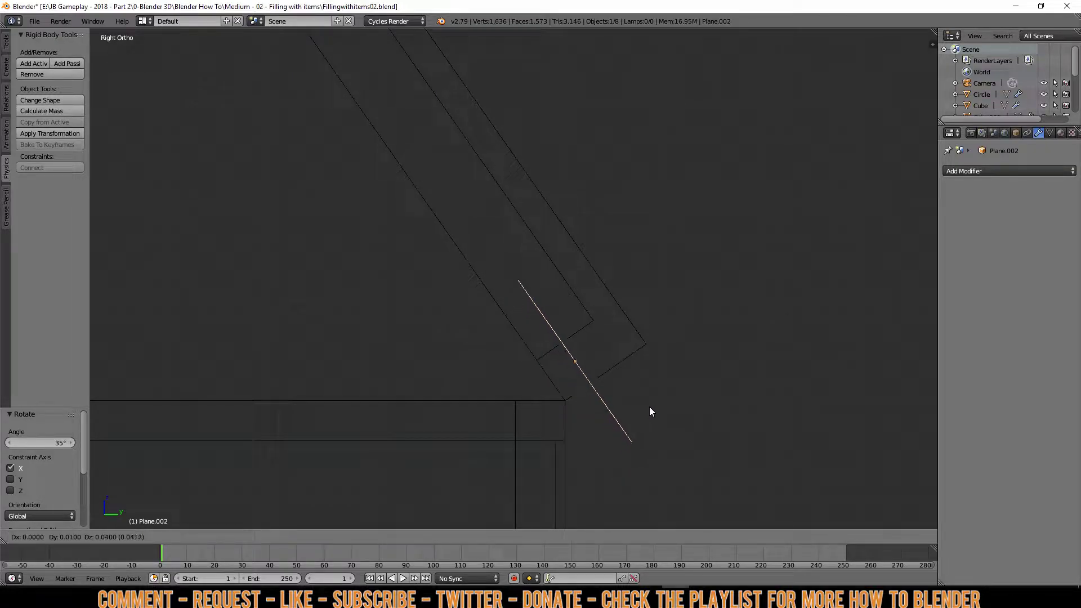
pyautogui.click(649, 407)
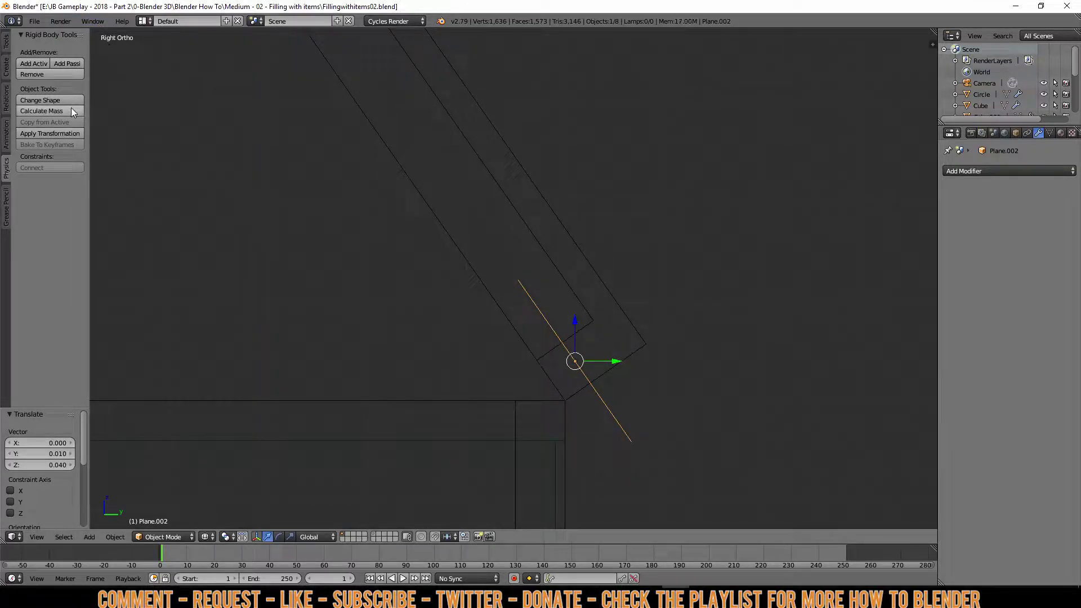
# - Clear the selection and use Delete in the viewport
pyautogui.press('a')
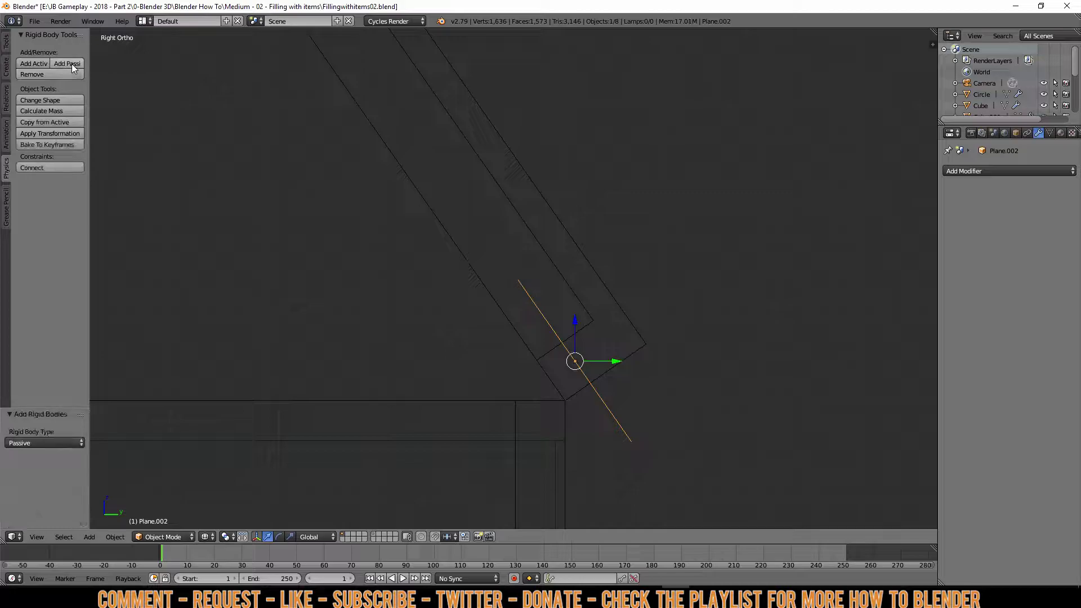
pyautogui.scroll(-7, 608, 404)
pyautogui.press('Delete')
pyautogui.scroll(-2, 641, 299)
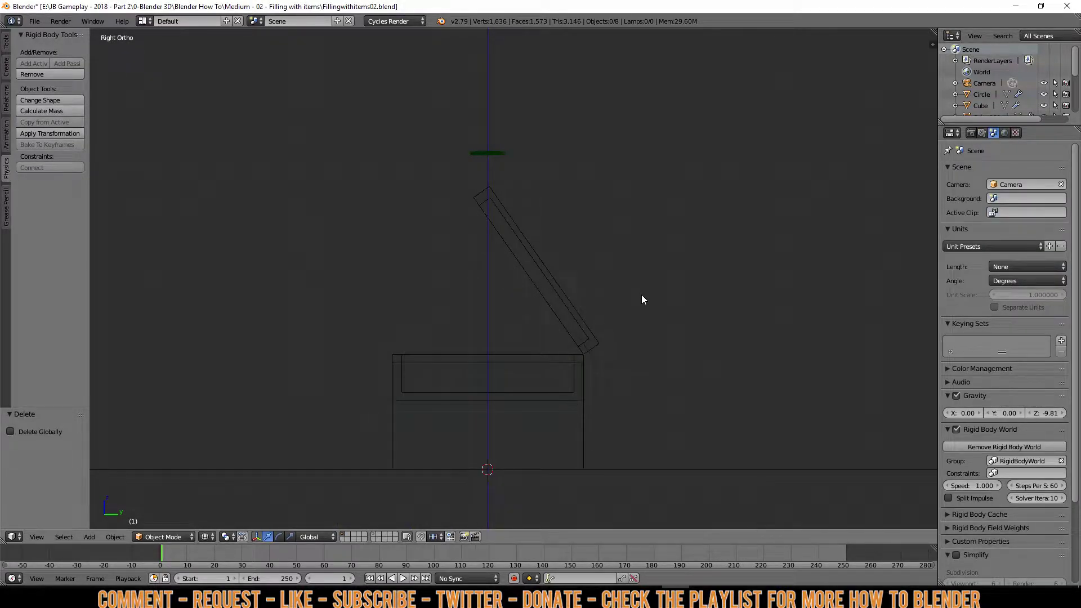
# - Add a new cube and raise it 1 unit above the floor
pyautogui.hotkey('shift', 'a')
pyautogui.moveTo(643, 295)
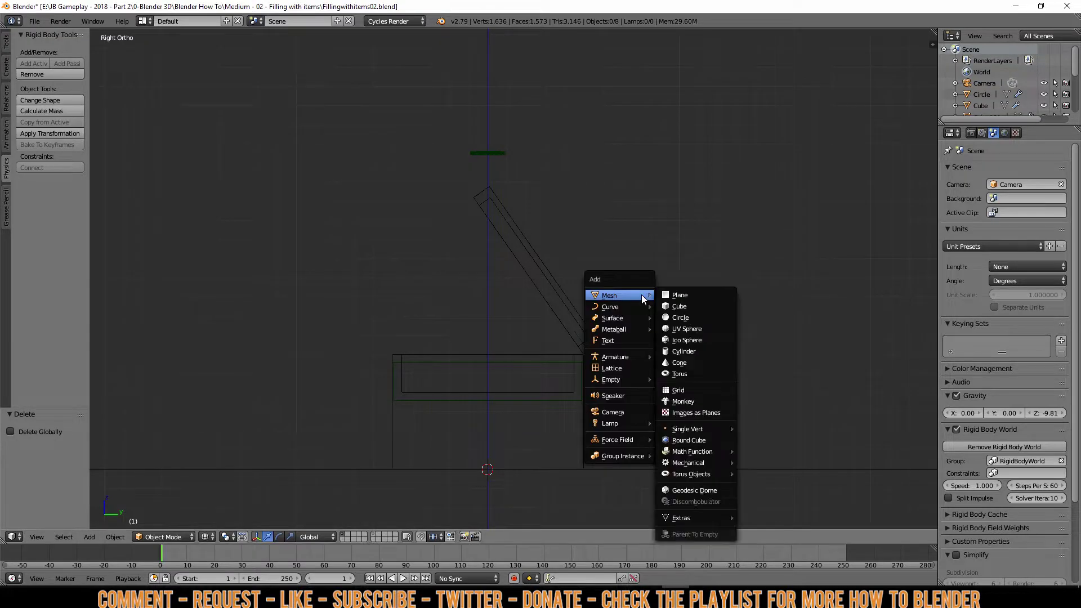
pyautogui.click(677, 307)
pyautogui.keyDown('shift'); pyautogui.scroll(-5, 677, 315); pyautogui.keyUp('shift')
pyautogui.scroll(-2, 678, 315)
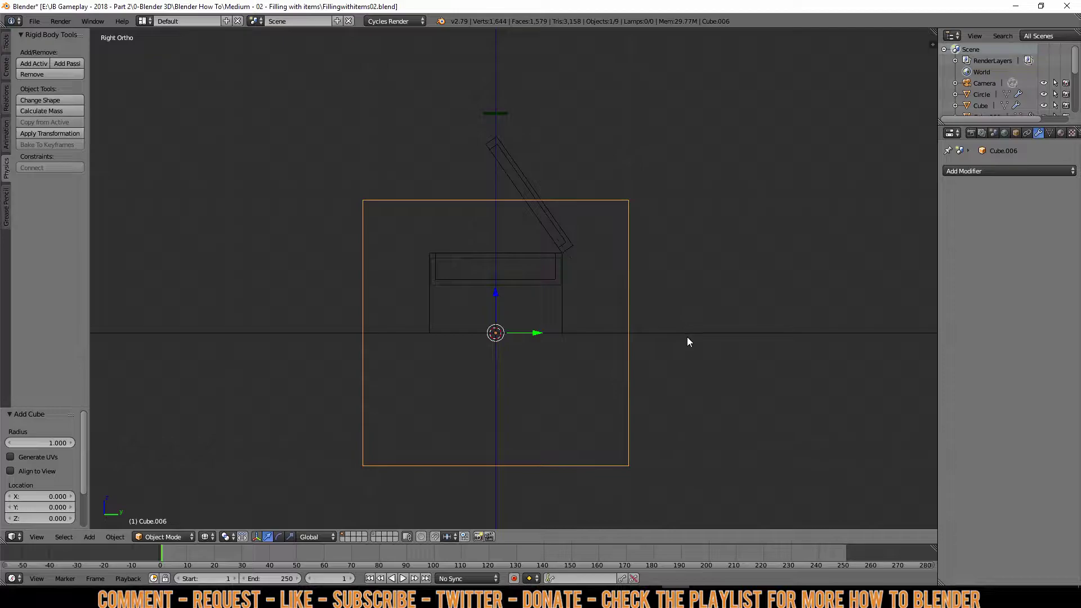
pyautogui.press('g')
pyautogui.click(689, 205)
pyautogui.keyDown('shift'); pyautogui.scroll(-3, 678, 274); pyautogui.keyUp('shift')
pyautogui.scroll(2, 710, 371)
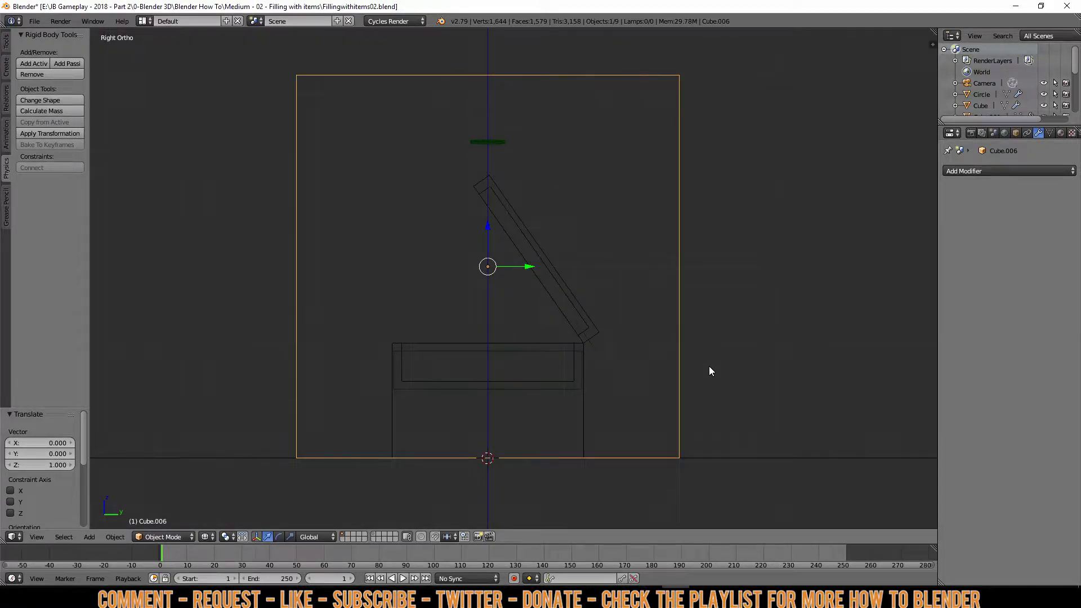
# - In Edit Mode, delete the cube's bottom and top faces, leaving an open box
pyautogui.press('Tab')
pyautogui.press('a')
pyautogui.press('b')
pyautogui.moveTo(212, 430); pyautogui.dragTo(906, 495)
pyautogui.press('x')
pyautogui.click(708, 465)
pyautogui.press('b')
pyautogui.moveTo(242, 73); pyautogui.dragTo(775, 87)
pyautogui.press('x')
pyautogui.click(776, 92)
# - Raise the bottom edge 0.8 units and narrow it to 0.4 along Y
pyautogui.press('b')
pyautogui.moveTo(167, 379); pyautogui.dragTo(839, 499)
pyautogui.press('g')
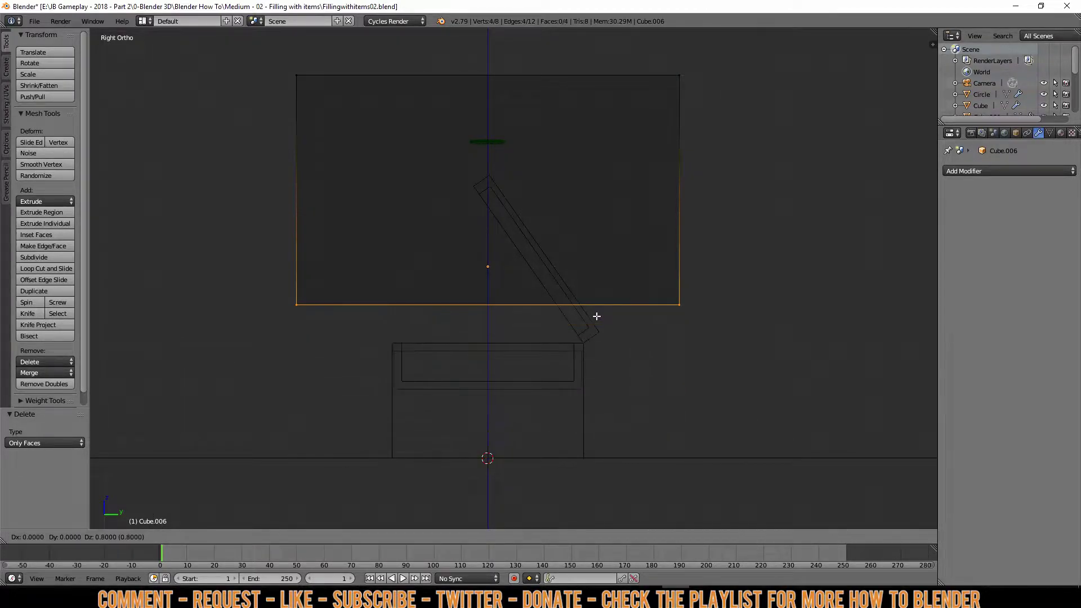
pyautogui.click(597, 316)
pyautogui.keyDown('shift'); pyautogui.scroll(3, 559, 355); pyautogui.keyUp('shift')
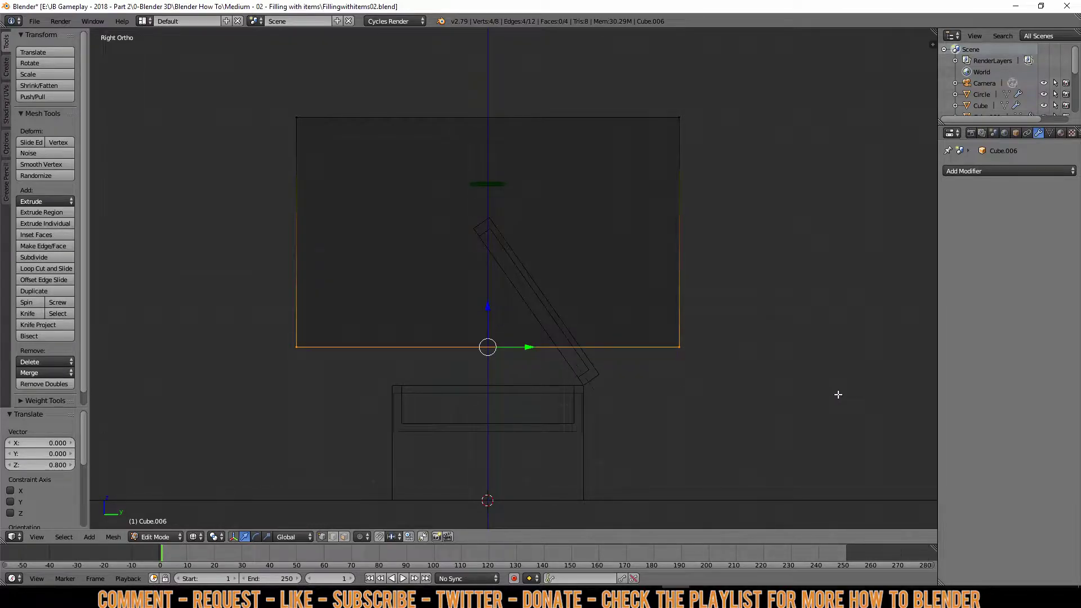
pyautogui.press('s')
pyautogui.press('y')
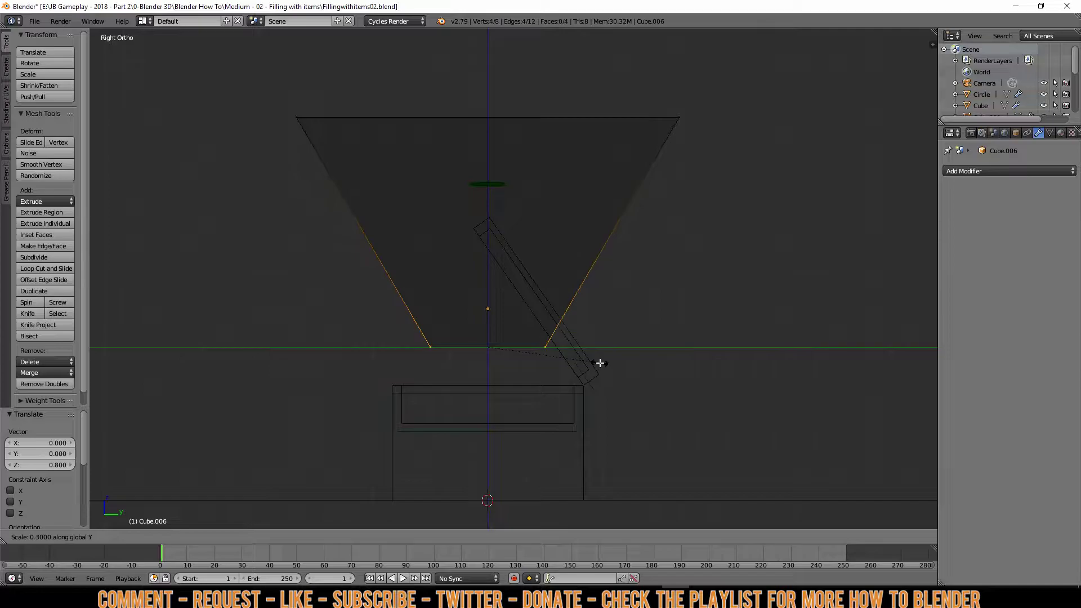
pyautogui.click(619, 365)
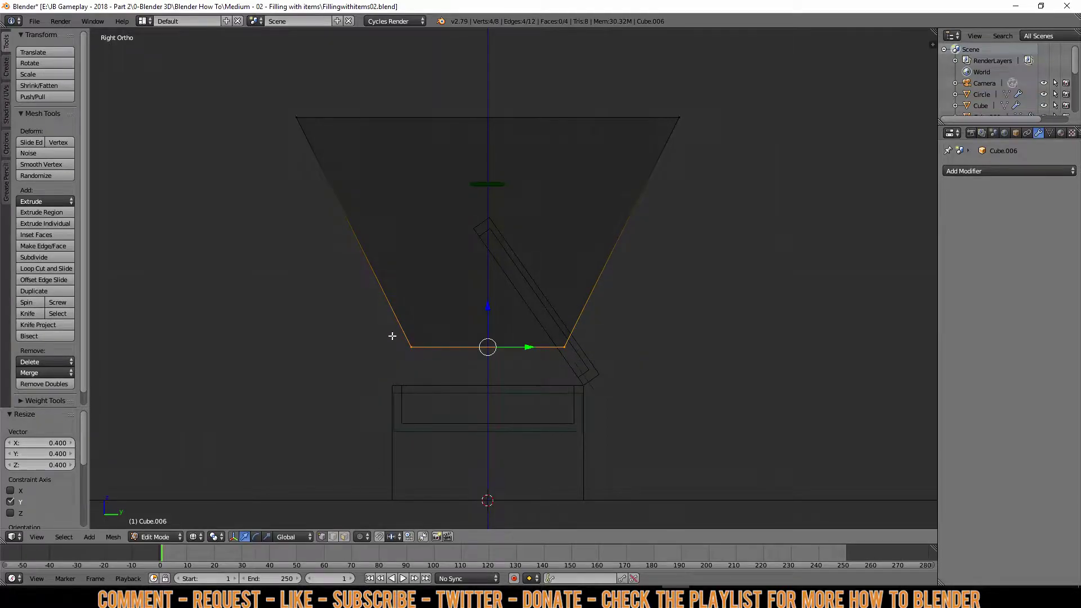
# - Lower the wide upper edge 1 unit in Z and scale it to half width along Y
pyautogui.press('a')
pyautogui.press('b')
pyautogui.moveTo(239, 97); pyautogui.dragTo(751, 165)
pyautogui.press('g')
pyautogui.press('z')
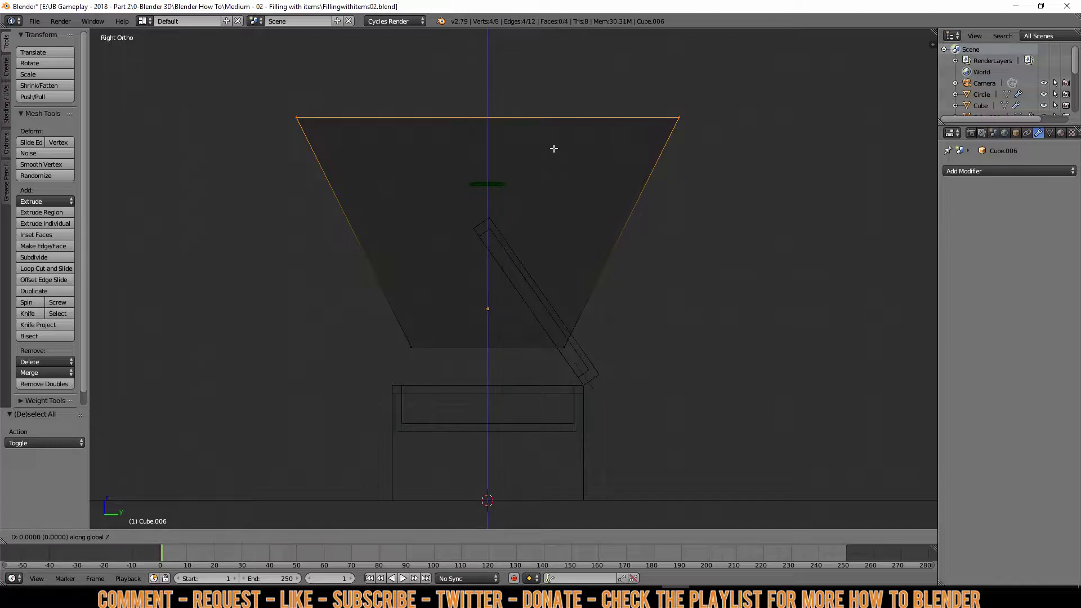
pyautogui.click(556, 332)
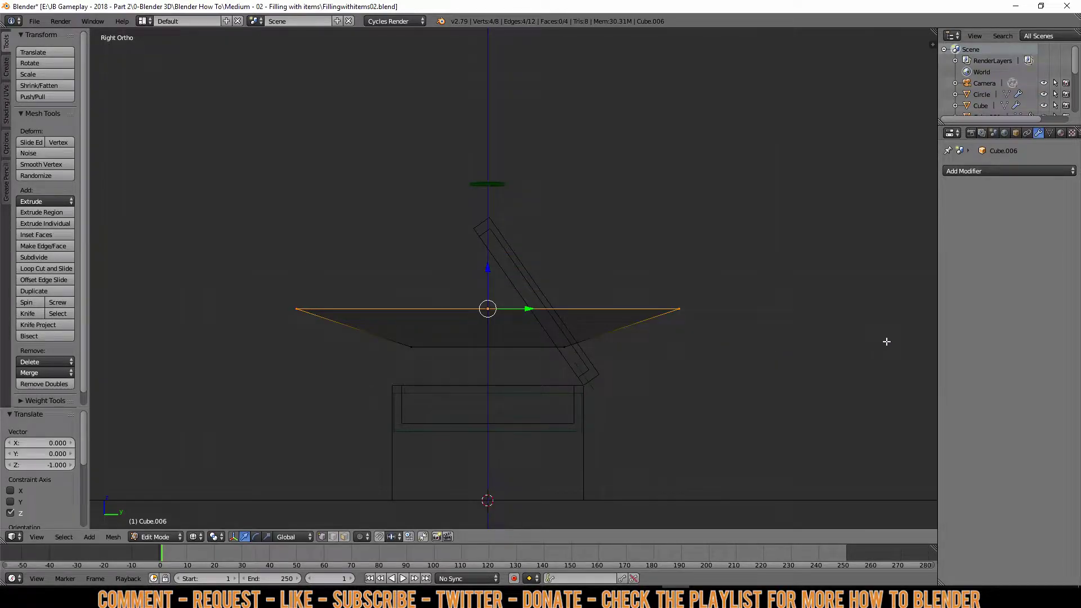
pyautogui.press('s')
pyautogui.press('y')
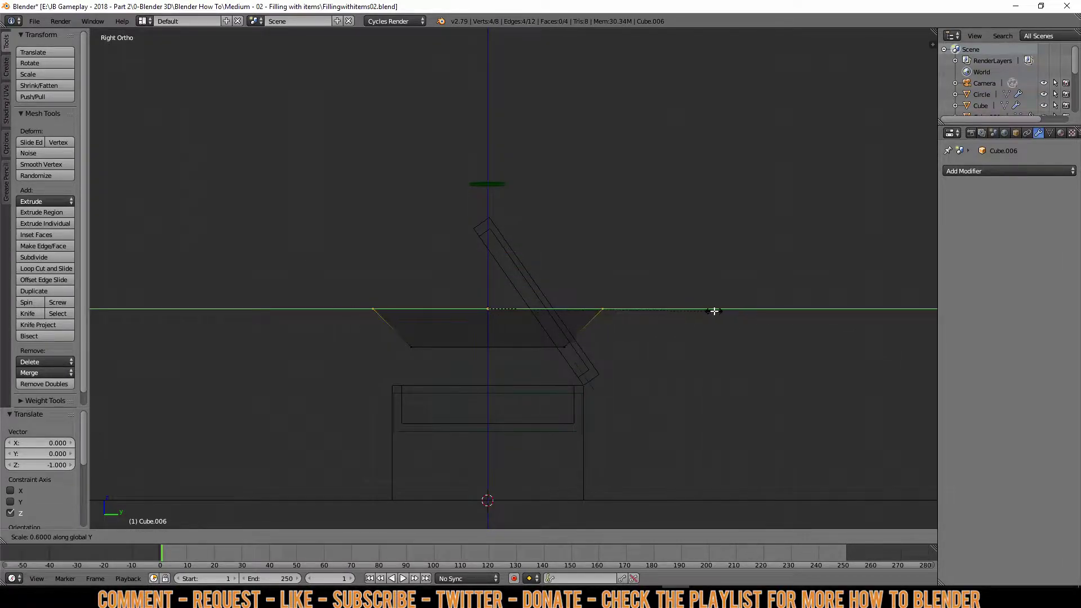
pyautogui.click(694, 307)
pyautogui.scroll(1, 521, 358)
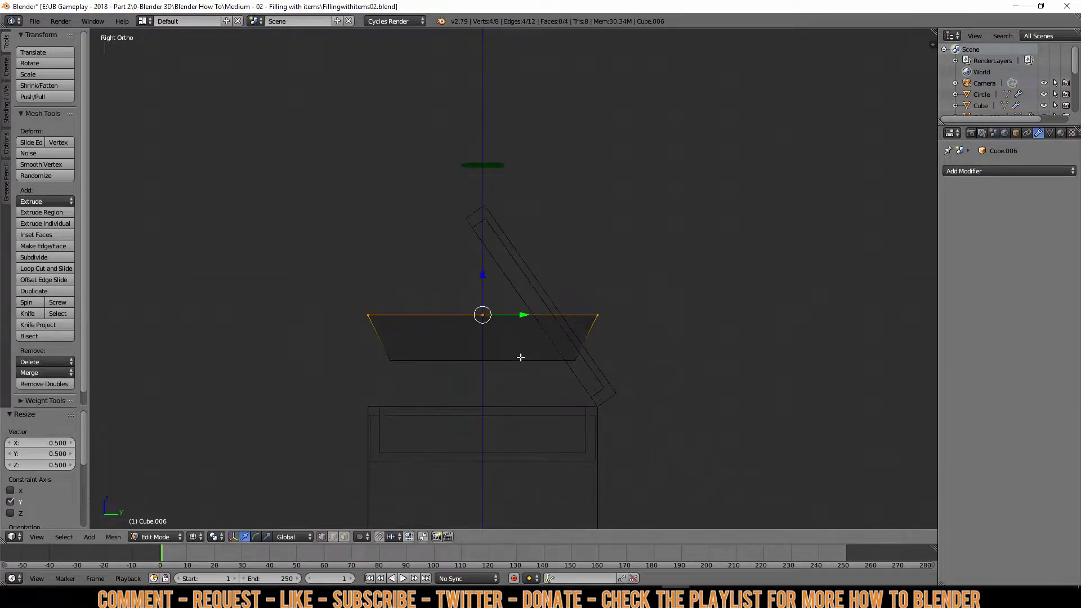
# - Extrude the top edge 0.2 up to form a straight rim, then return to Object Mode
pyautogui.press('e')
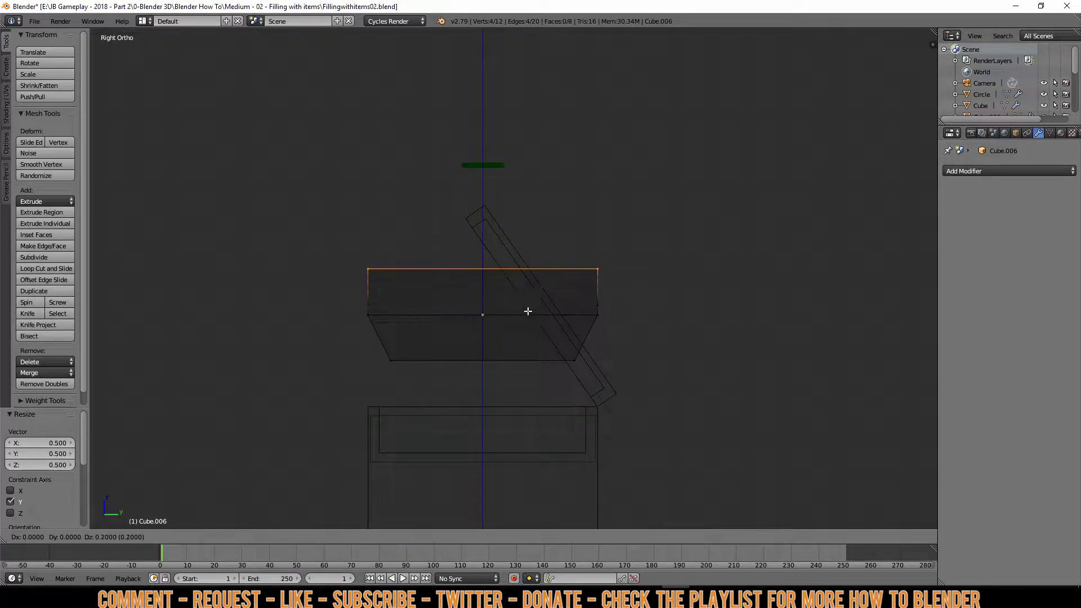
pyautogui.click(528, 312)
pyautogui.press('Tab')
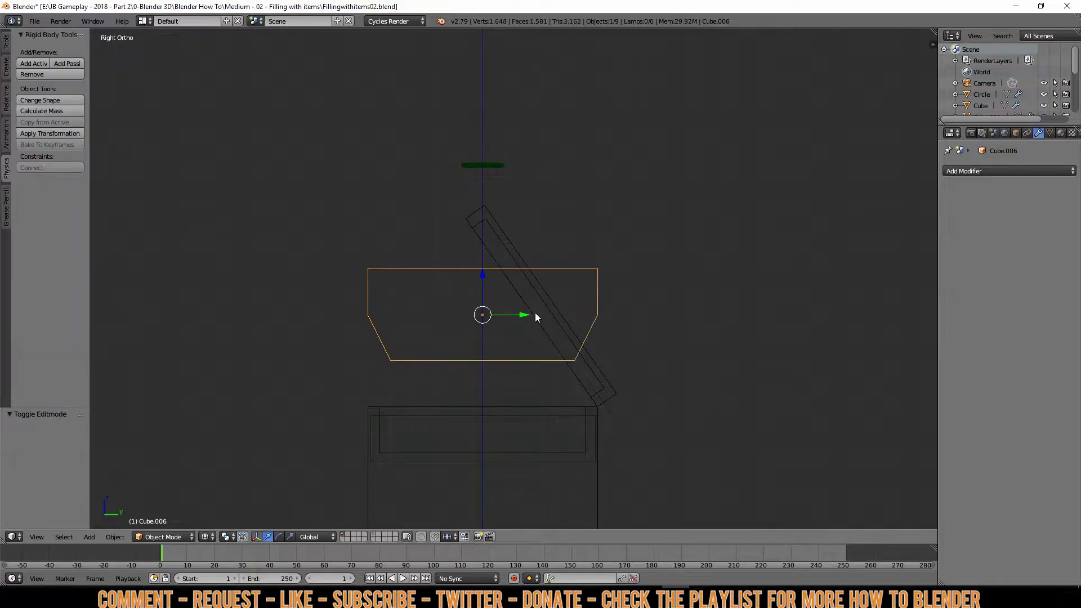
# - Add a cone, scale it to 0.2, raise it into the funnel, then halve its size
pyautogui.press('a')
pyautogui.hotkey('shift', 'a')
pyautogui.moveTo(535, 313)
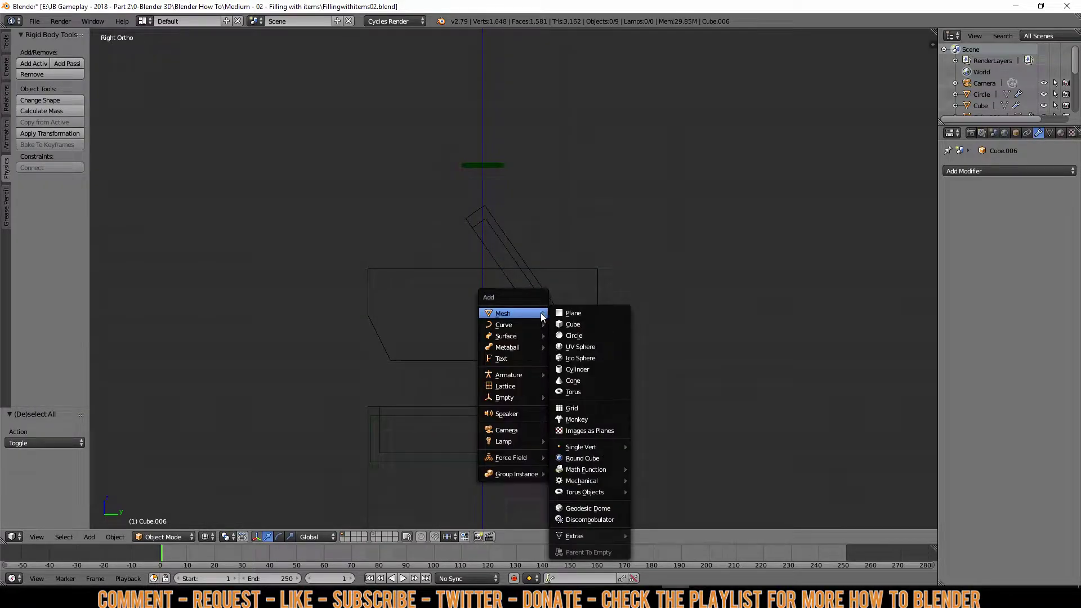
pyautogui.click(585, 380)
pyautogui.press('s')
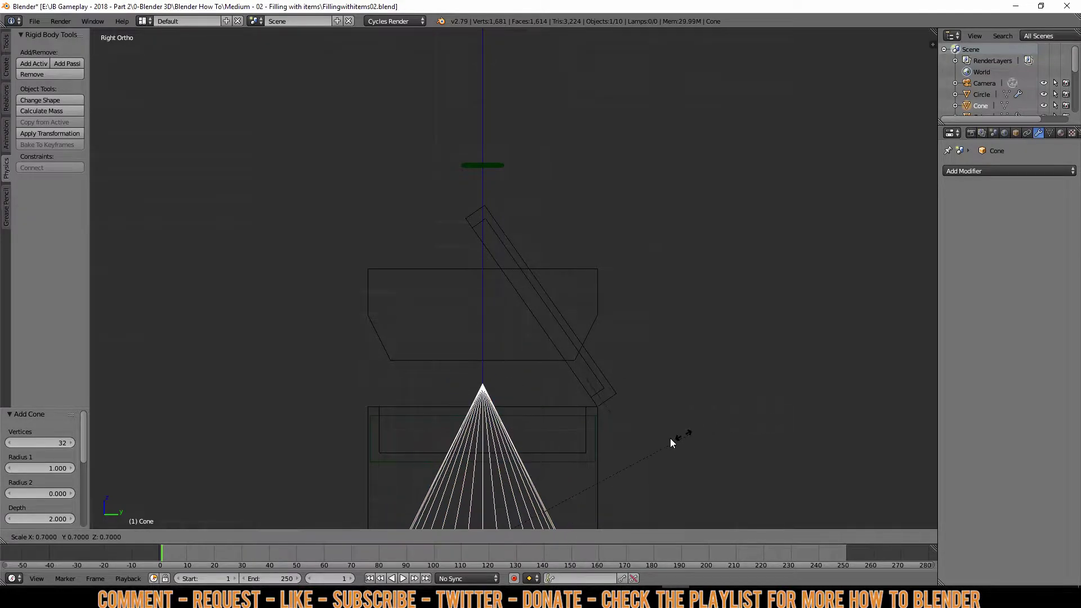
pyautogui.click(515, 486)
pyautogui.press('g')
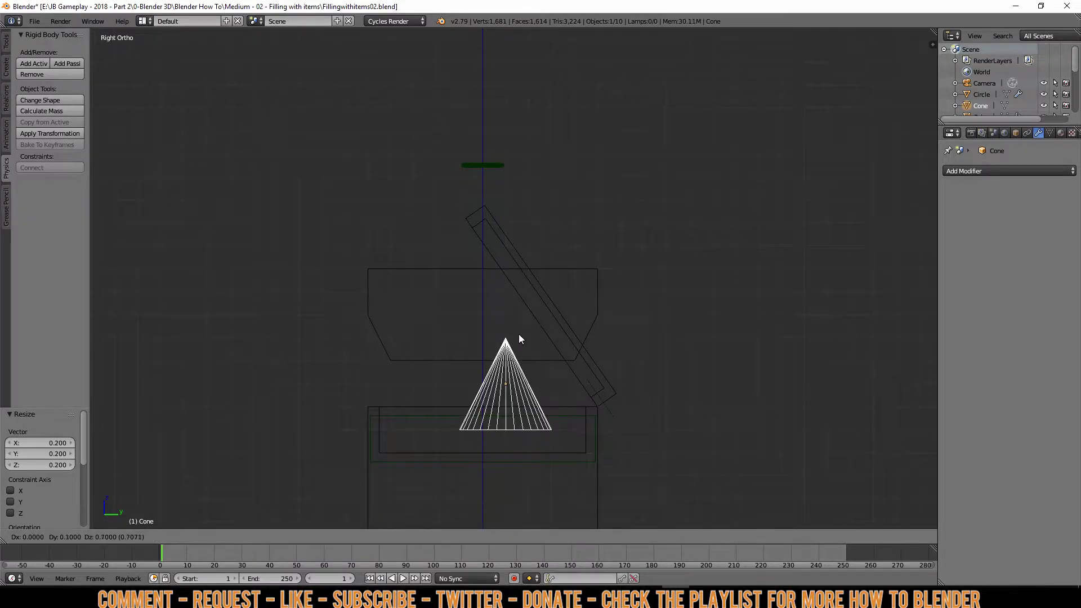
pyautogui.press('Return')
pyautogui.press('s')
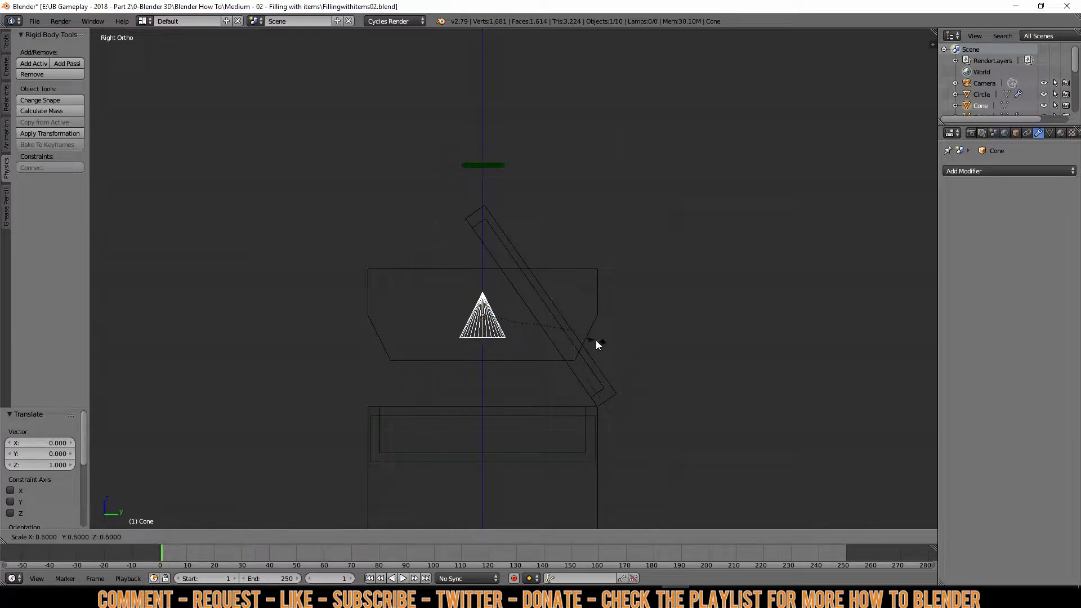
pyautogui.click(595, 340)
pyautogui.scroll(3, 509, 366)
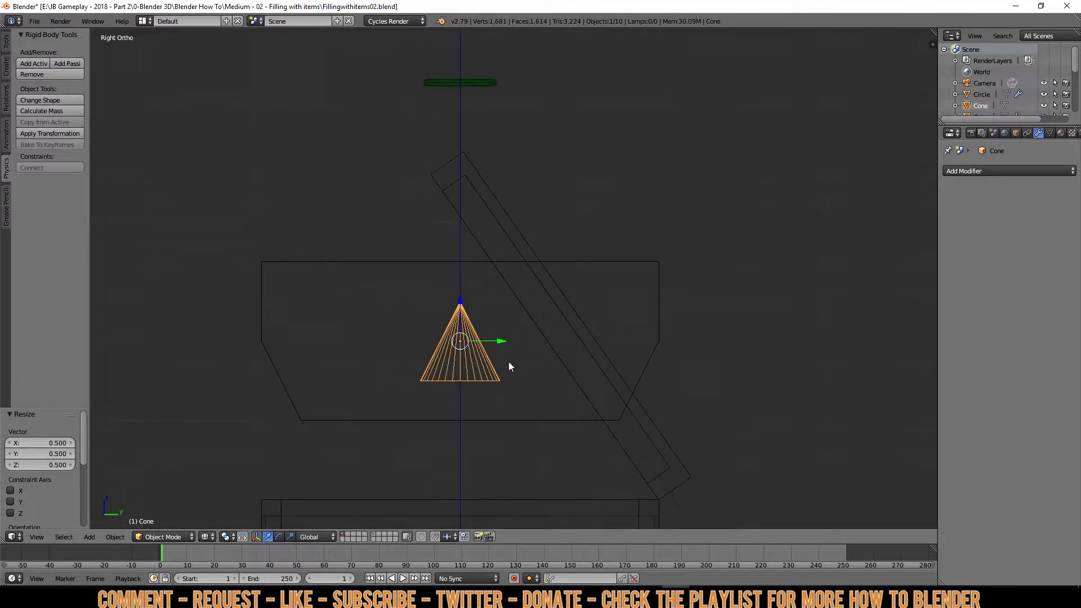
# - Select the funnel Cube.006, enlarge the Outliner, and render from the camera view
pyautogui.rightClick(630, 262)
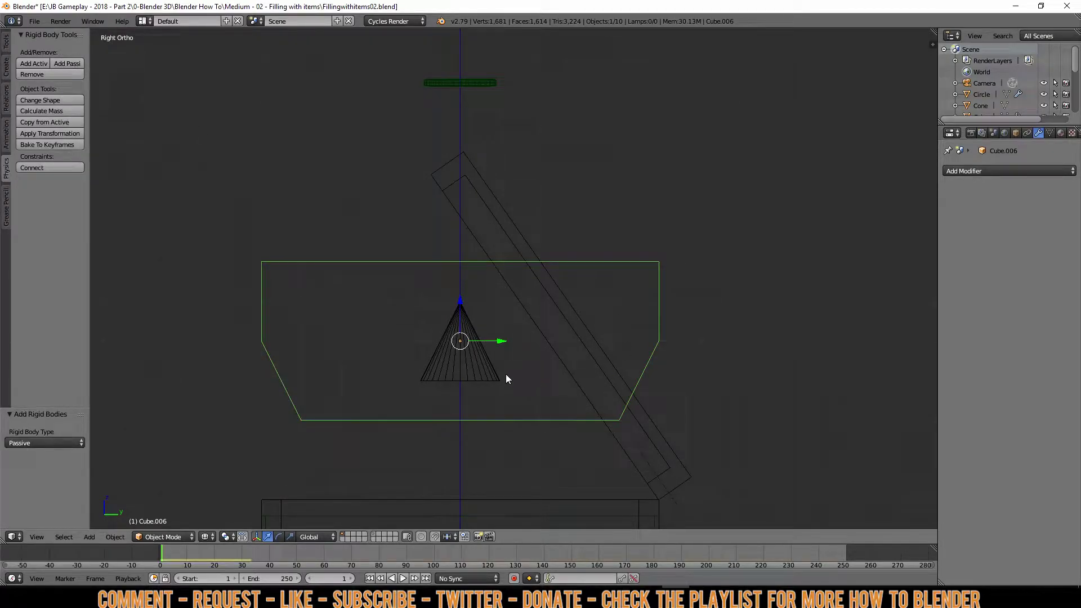
pyautogui.moveTo(1028, 129); pyautogui.dragTo(1028, 240)
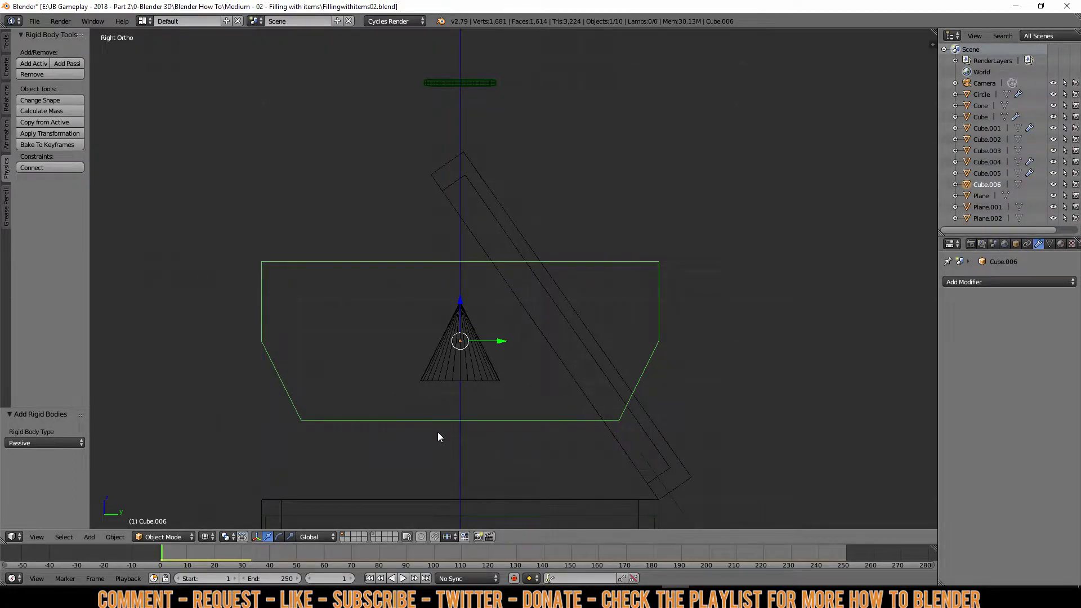
pyautogui.press('KP_0')
pyautogui.press('F12')
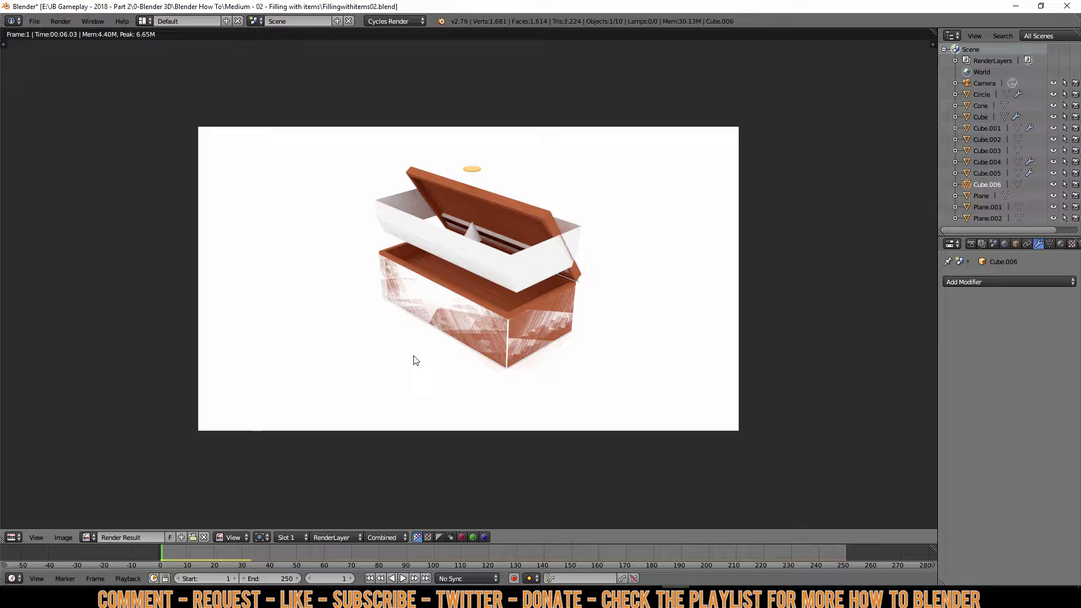
# - Disable rendering for Cube.002, the funnel Cube.006 and Plane.002 in the Outliner
pyautogui.press('Escape')
pyautogui.press('a')
pyautogui.rightClick(592, 329)
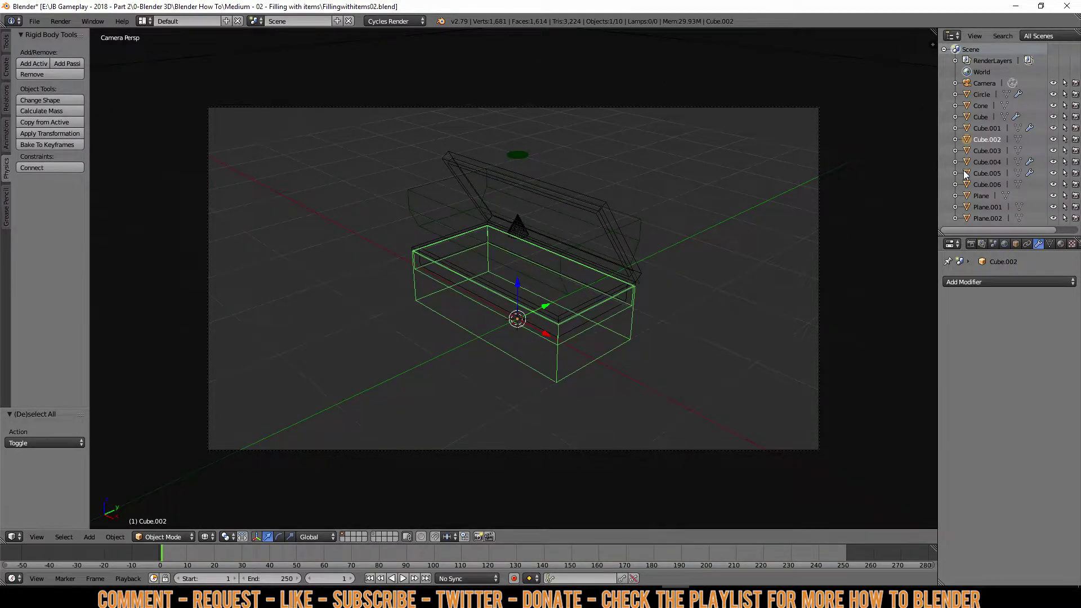
pyautogui.click(1076, 140)
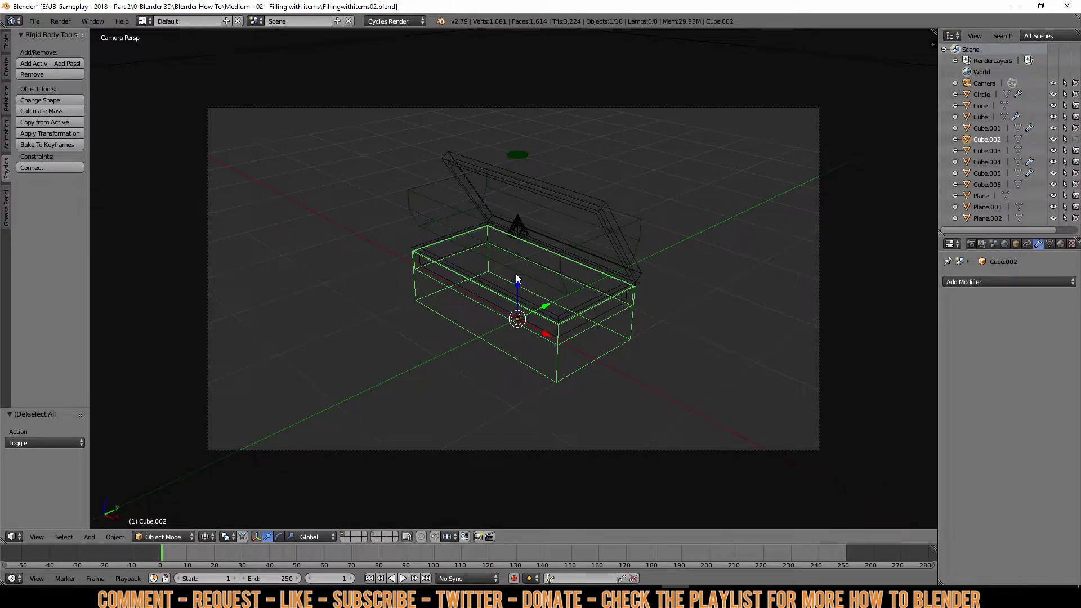
pyautogui.rightClick(571, 271)
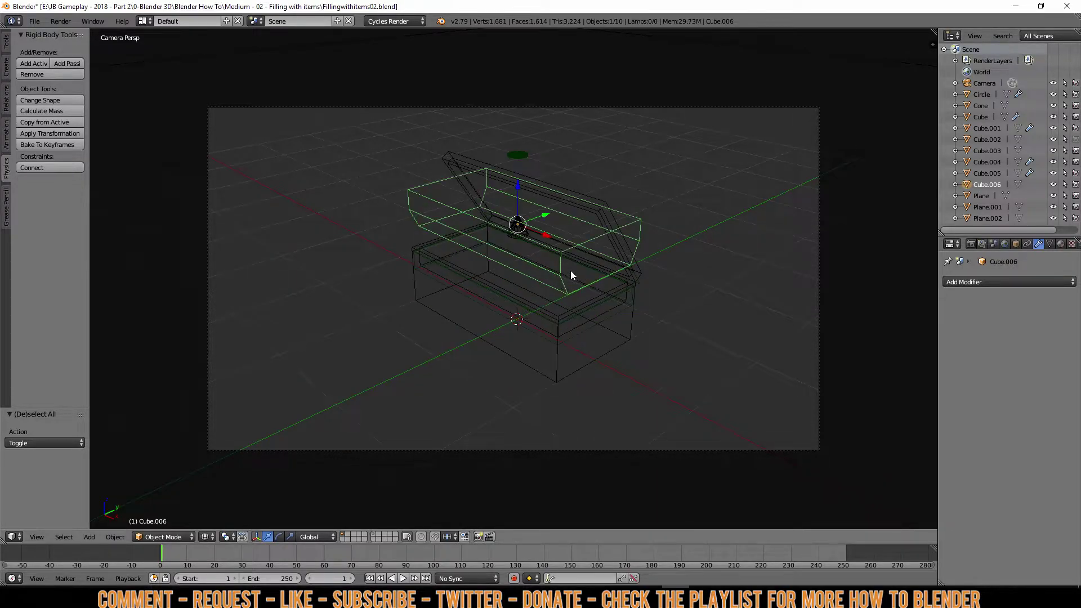
pyautogui.click(1076, 185)
pyautogui.rightClick(623, 273)
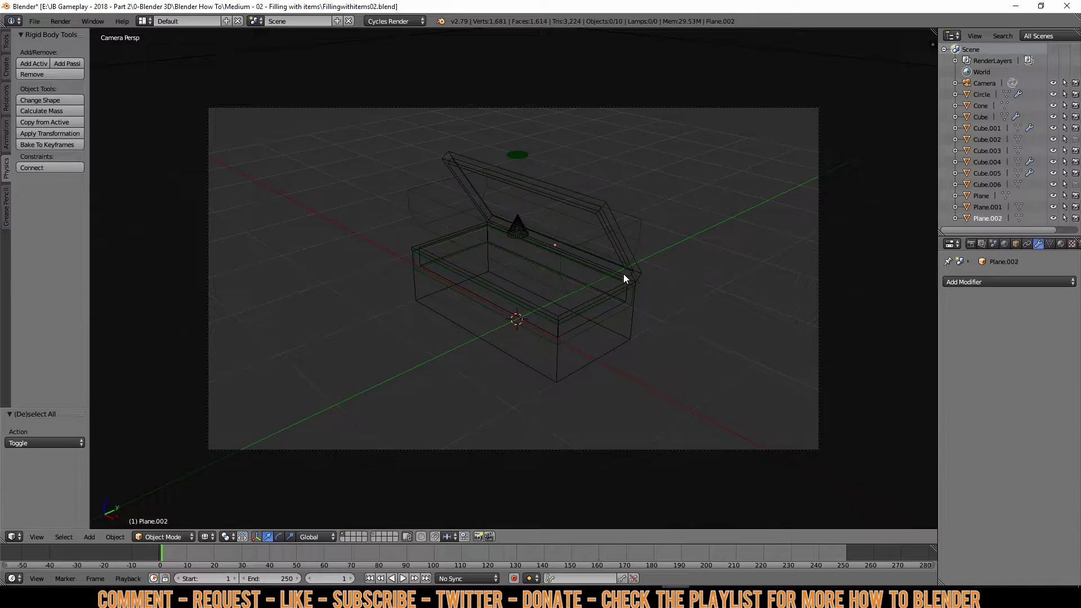
pyautogui.rightClick(640, 282)
pyautogui.rightClick(639, 282)
pyautogui.click(1076, 218)
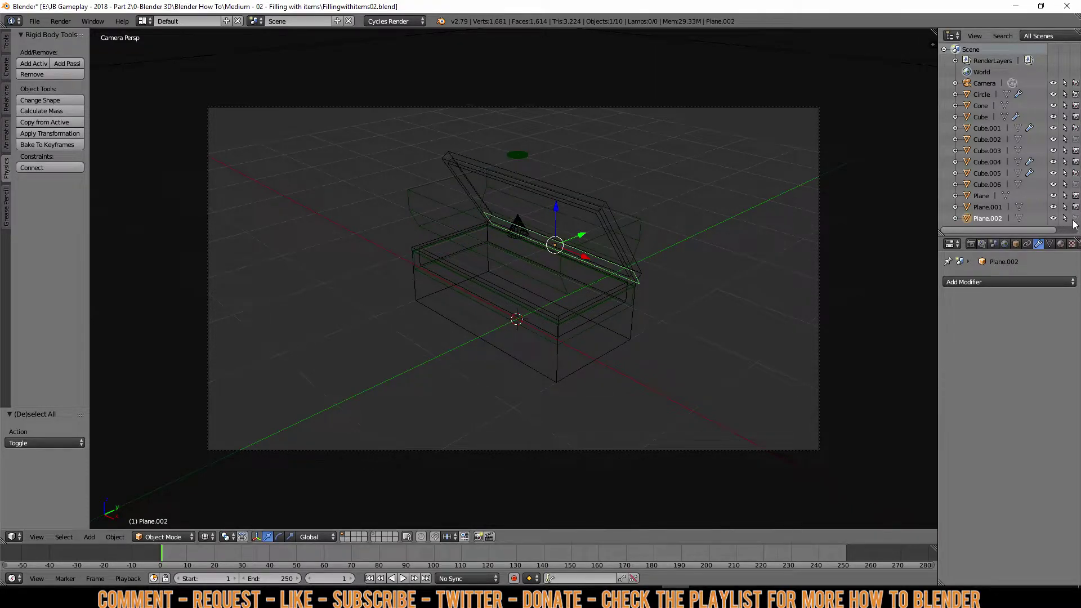
# - Select the cone, re-render the scene, and close the render window
pyautogui.rightClick(517, 236)
pyautogui.rightClick(519, 231)
pyautogui.rightClick(523, 224)
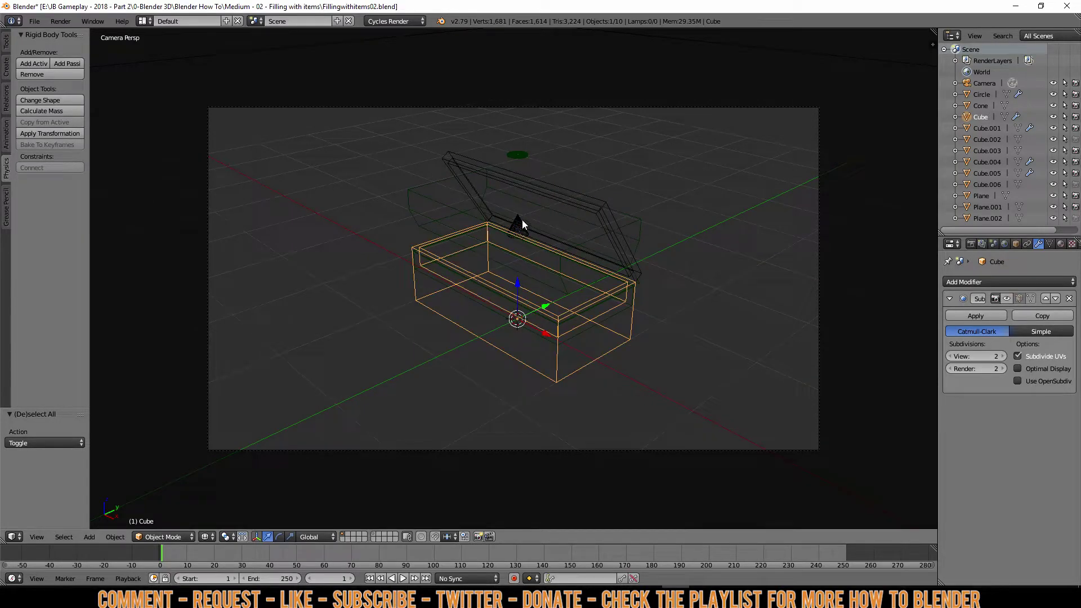
pyautogui.rightClick(521, 224)
pyautogui.press('F12')
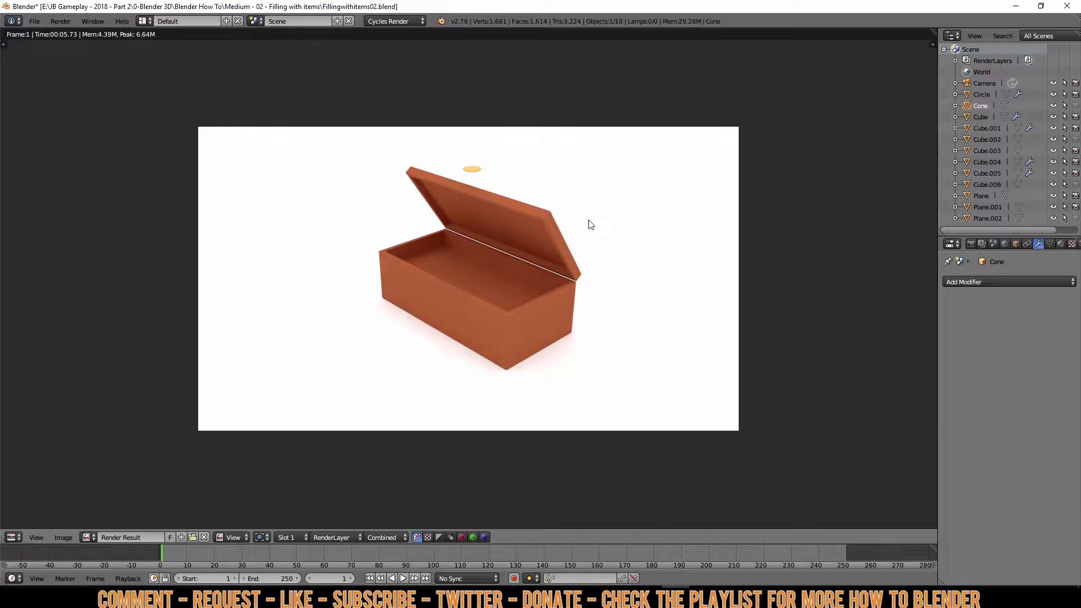
pyautogui.press('Escape')
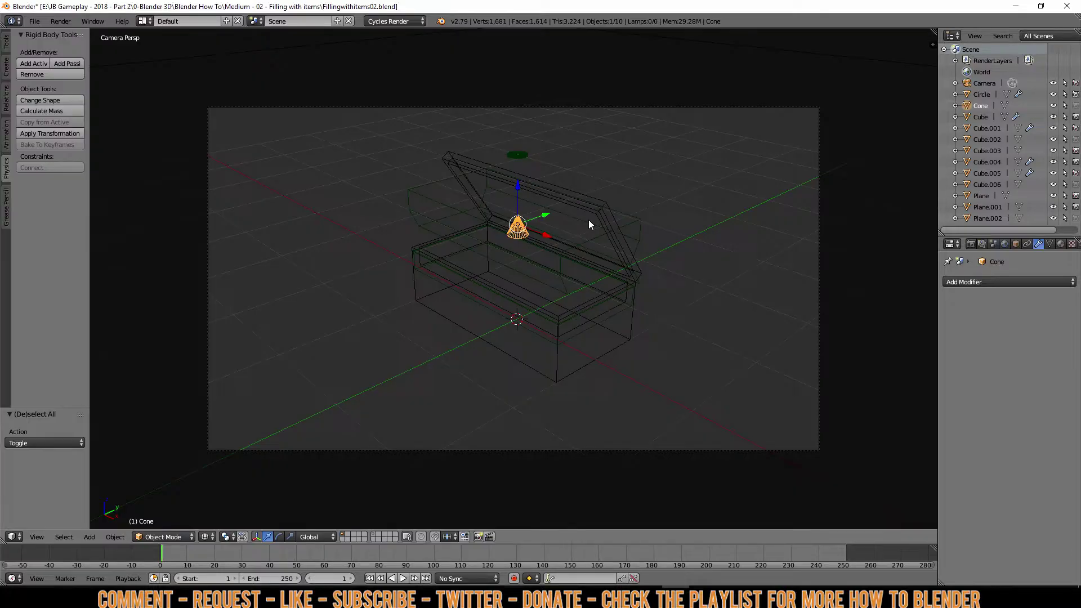
# - Make the cone a passive rigid body and move it to the funnel's left side in Right view
pyautogui.click(67, 64)
pyautogui.press('KP_3')
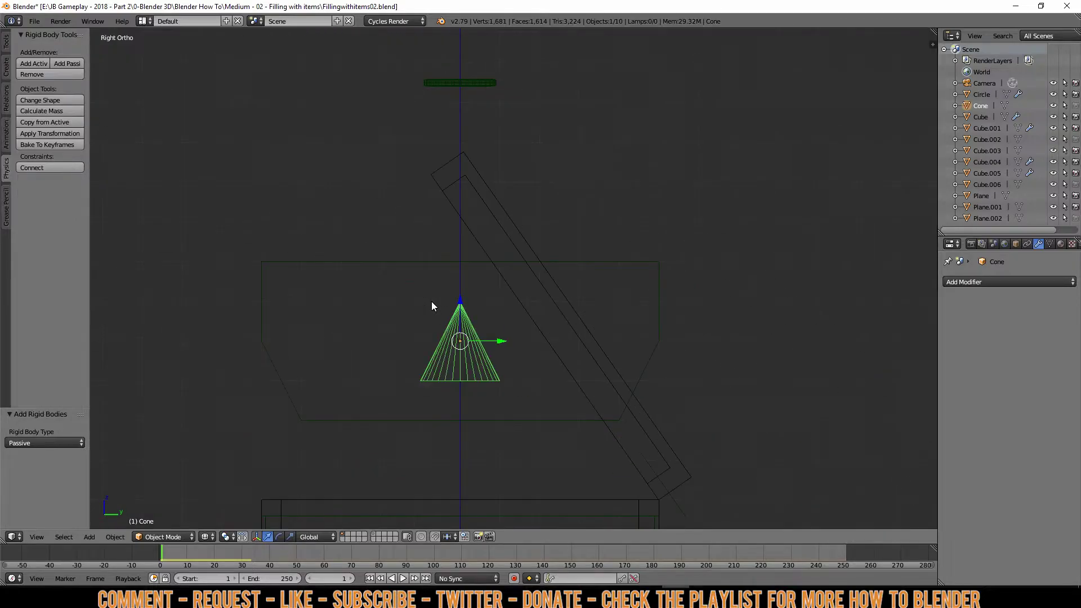
pyautogui.keyDown('shift'); pyautogui.scroll(-5, 474, 288); pyautogui.keyUp('shift')
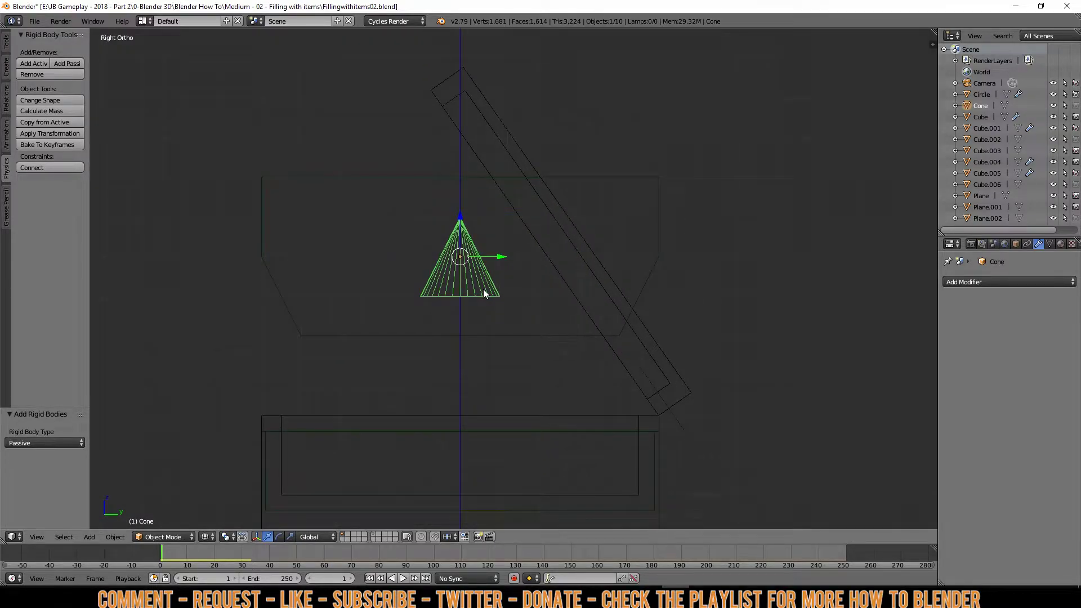
pyautogui.press('g')
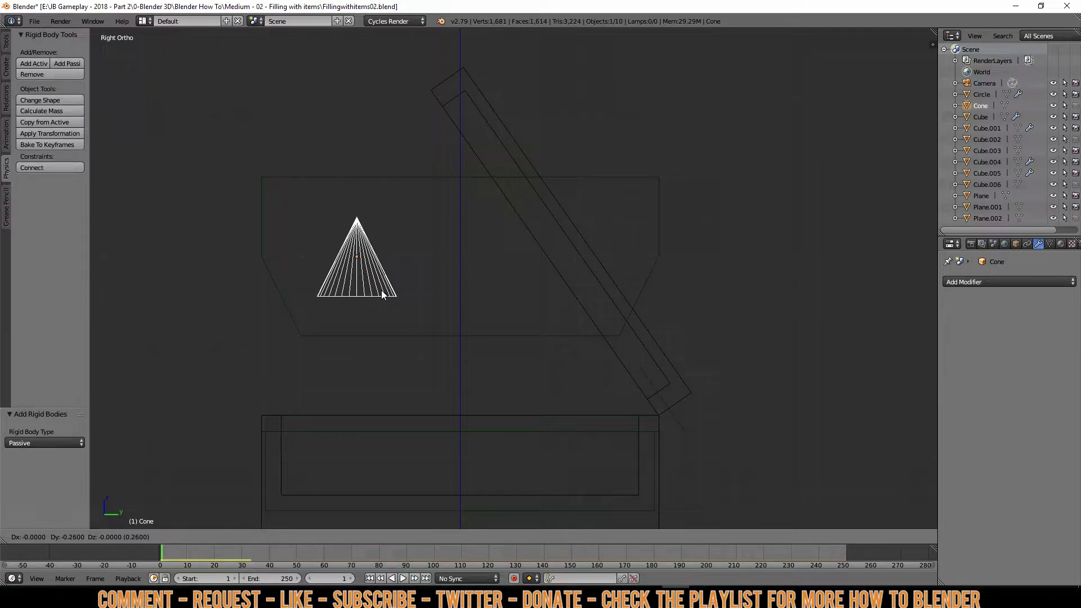
pyautogui.click(382, 294)
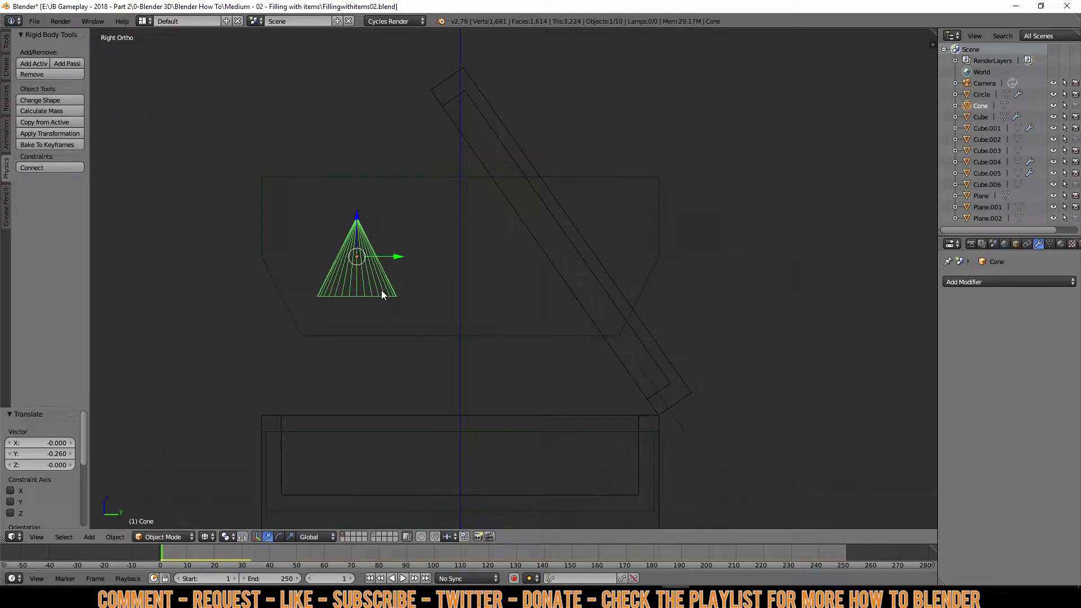
# - Make linked Alt+D copies of the cone in Right and Front views, giving six cones in rows
pyautogui.hotkey('alt', 'd')
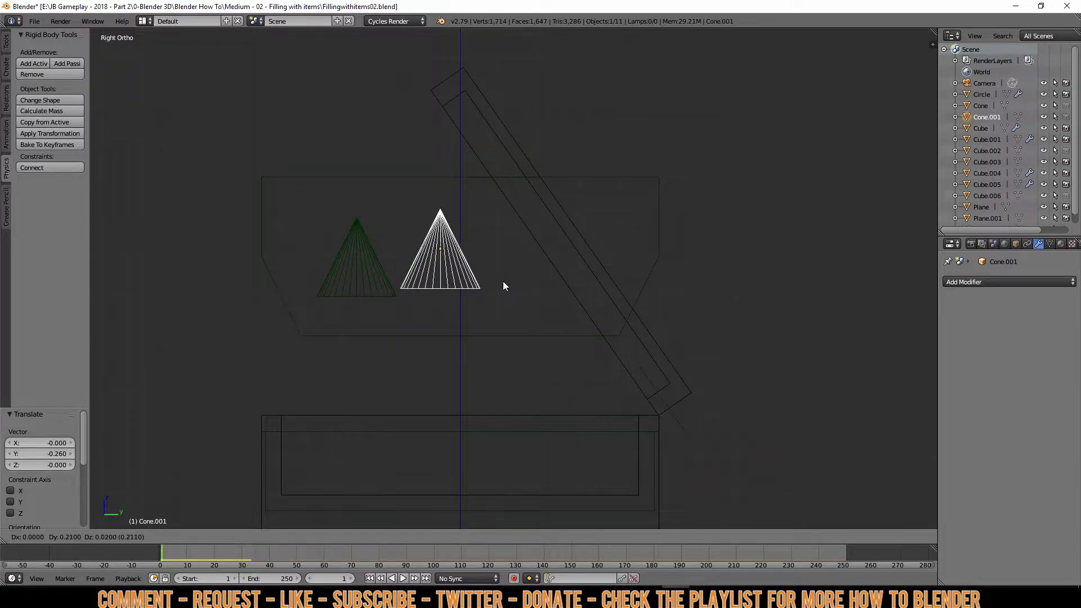
pyautogui.click(571, 312)
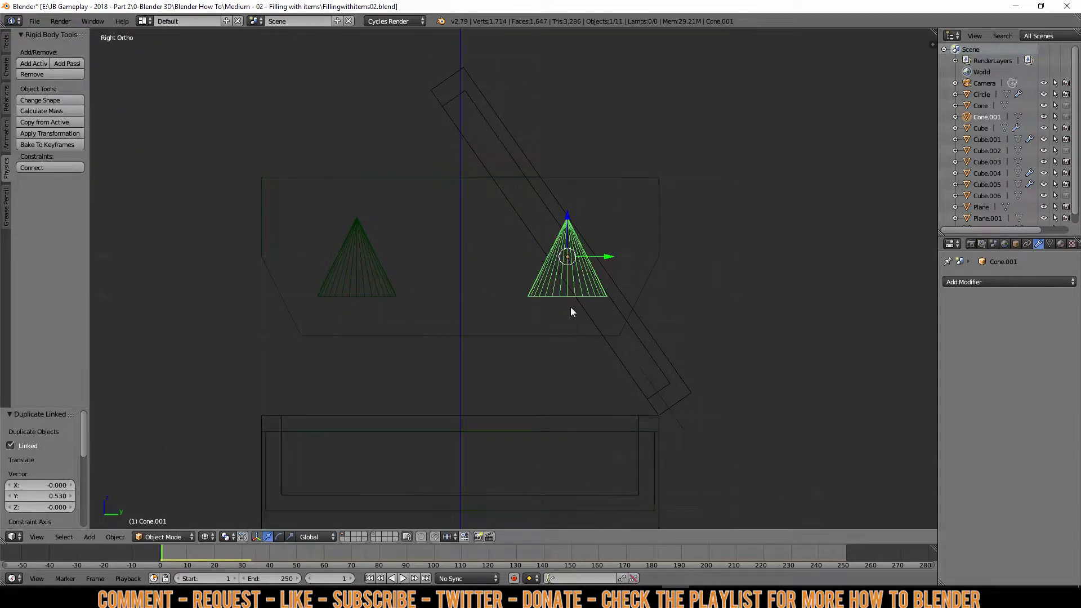
pyautogui.keyDown('shift'); pyautogui.rightClick(372, 277); pyautogui.keyUp('shift')
pyautogui.press('KP_1')
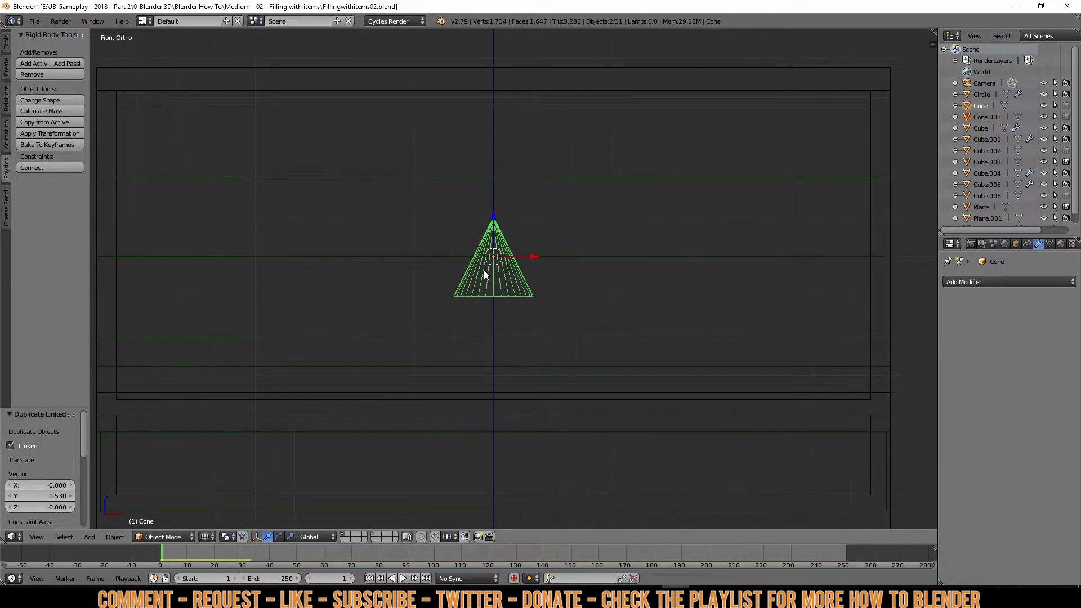
pyautogui.hotkey('alt', 'd')
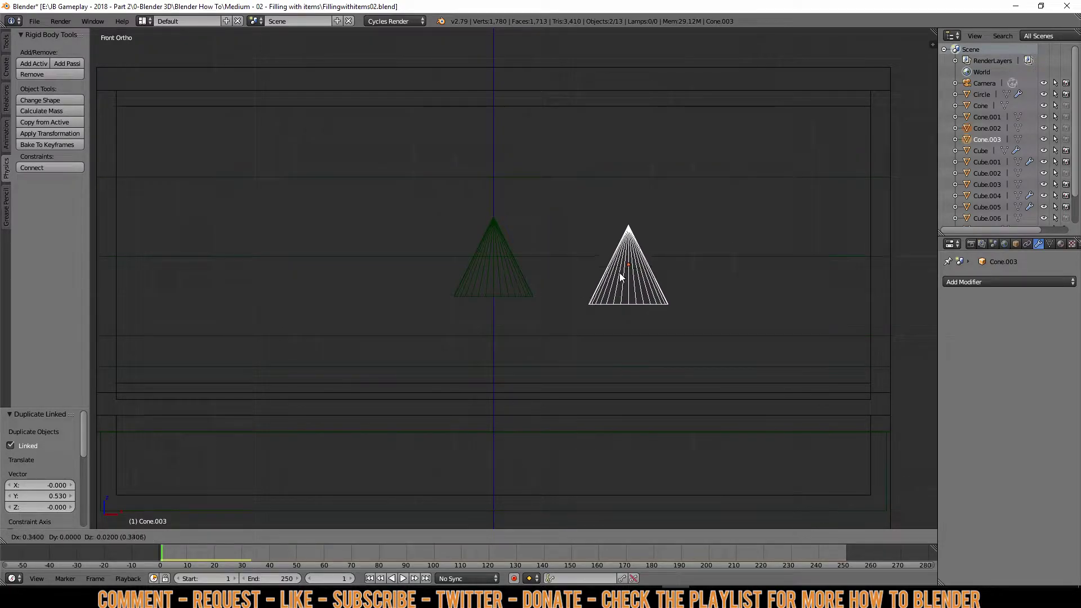
pyautogui.click(621, 275)
pyautogui.scroll(-3, 617, 288)
pyautogui.hotkey('alt', 'd')
pyautogui.click(440, 299)
# - Select the funnel Cube.006 and, in Edit Mode, box-select its lower edges in Front view
pyautogui.press('a')
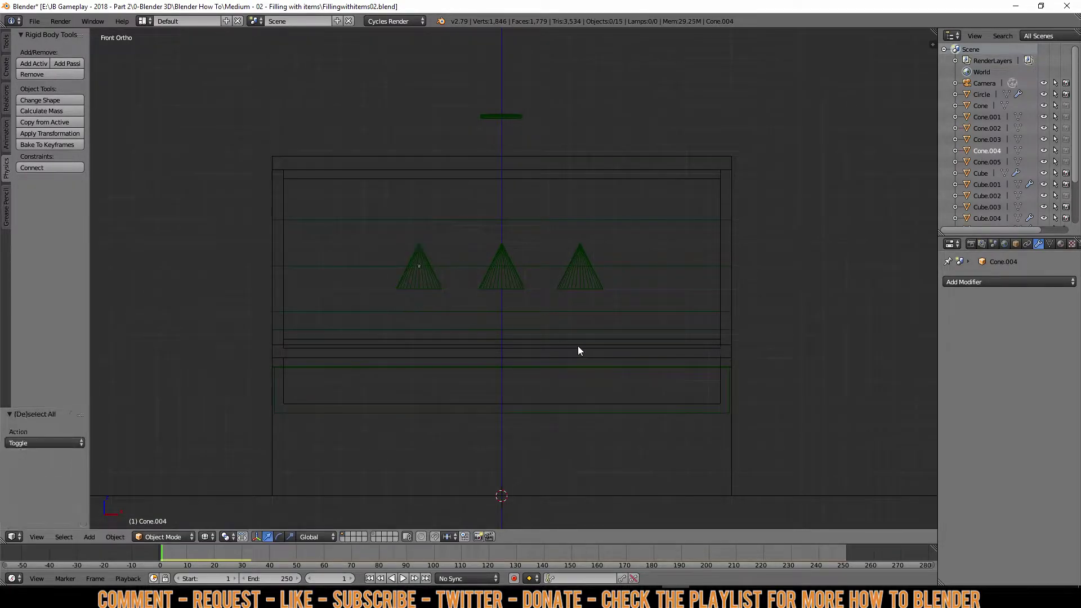
pyautogui.rightClick(670, 270)
pyautogui.moveTo(534, 327); pyautogui.dragTo(495, 338, button='middle')
pyautogui.press('KP_1')
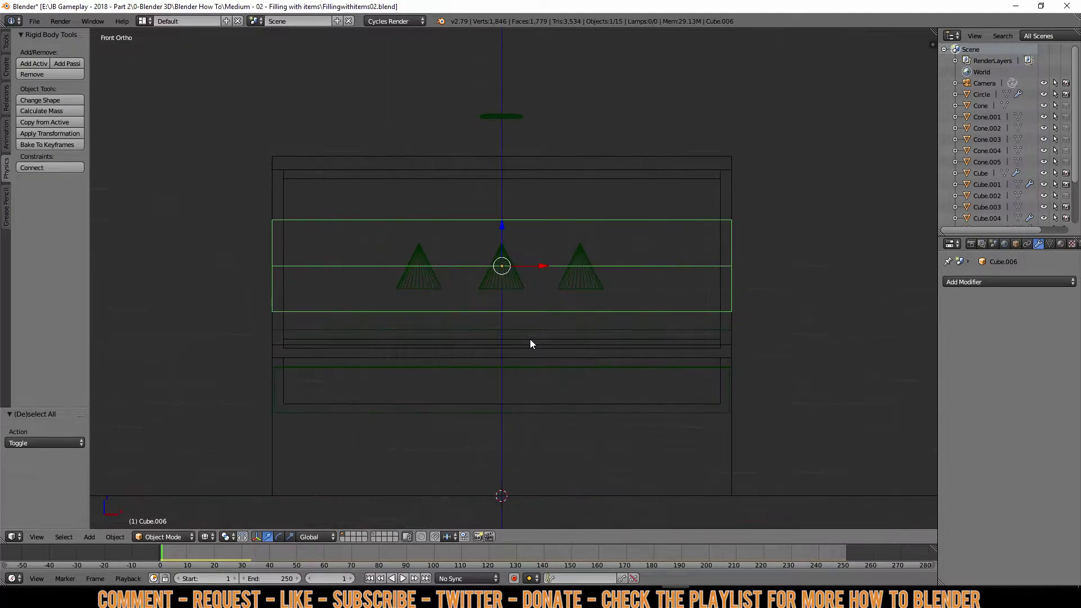
pyautogui.press('Tab')
pyautogui.press('a')
pyautogui.press('b')
pyautogui.moveTo(244, 302); pyautogui.dragTo(749, 323)
# - Scale the funnel's lower edges to 0.9 along X
pyautogui.press('s')
pyautogui.press('x')
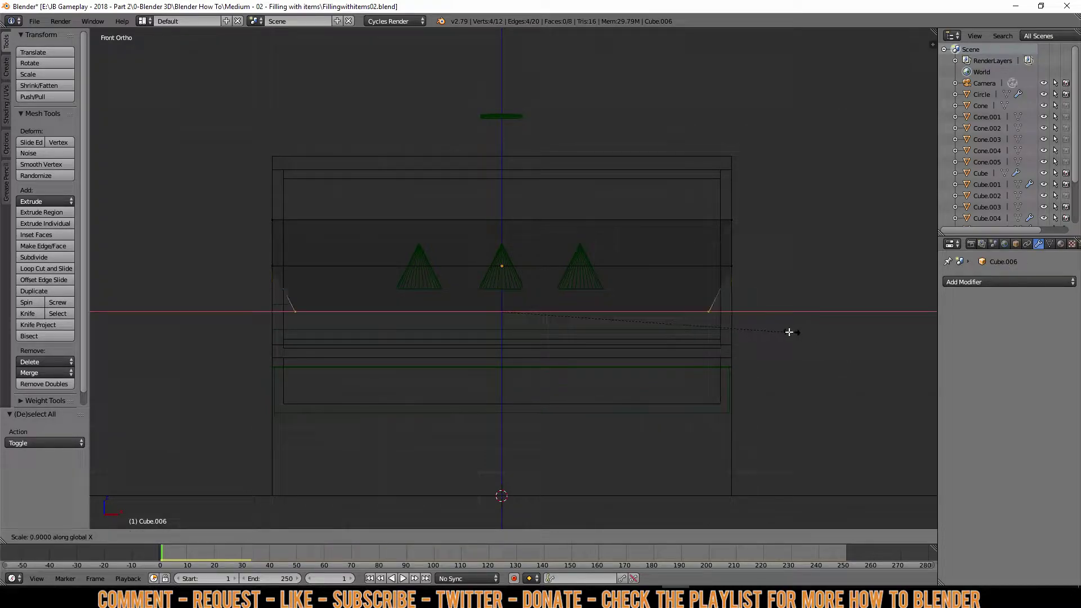
pyautogui.click(781, 325)
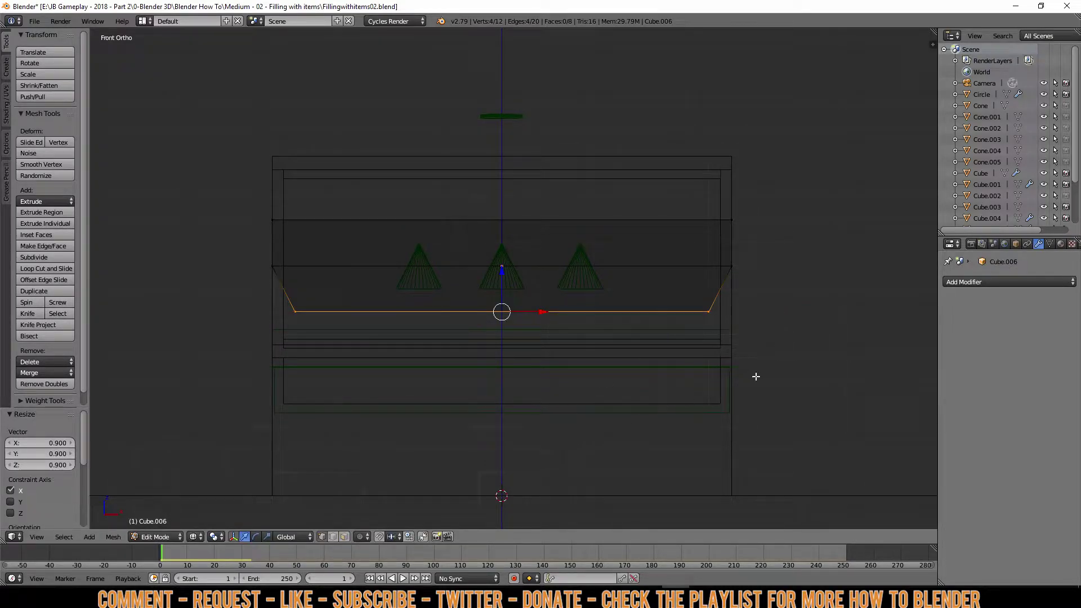
# - Back in Object Mode, copy the rightmost cone and place the copies at the row ends
pyautogui.press('Tab')
pyautogui.press('a')
pyautogui.scroll(1, 603, 282)
pyautogui.rightClick(603, 282)
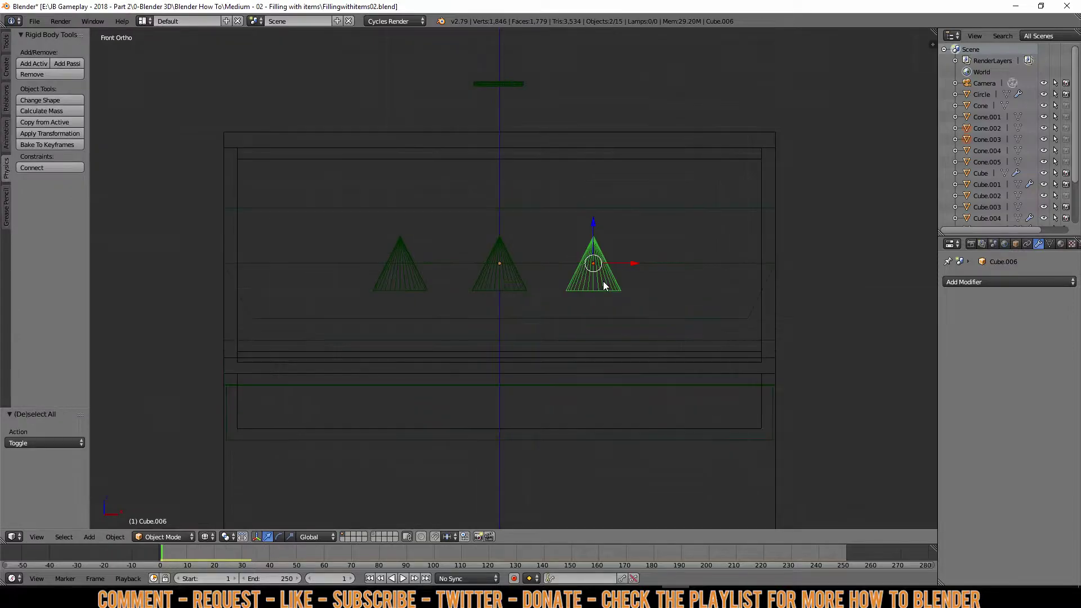
pyautogui.press('g')
pyautogui.click(736, 285)
# - In Right view, box-select the tray and its cones, leaving out the lid
pyautogui.press('a')
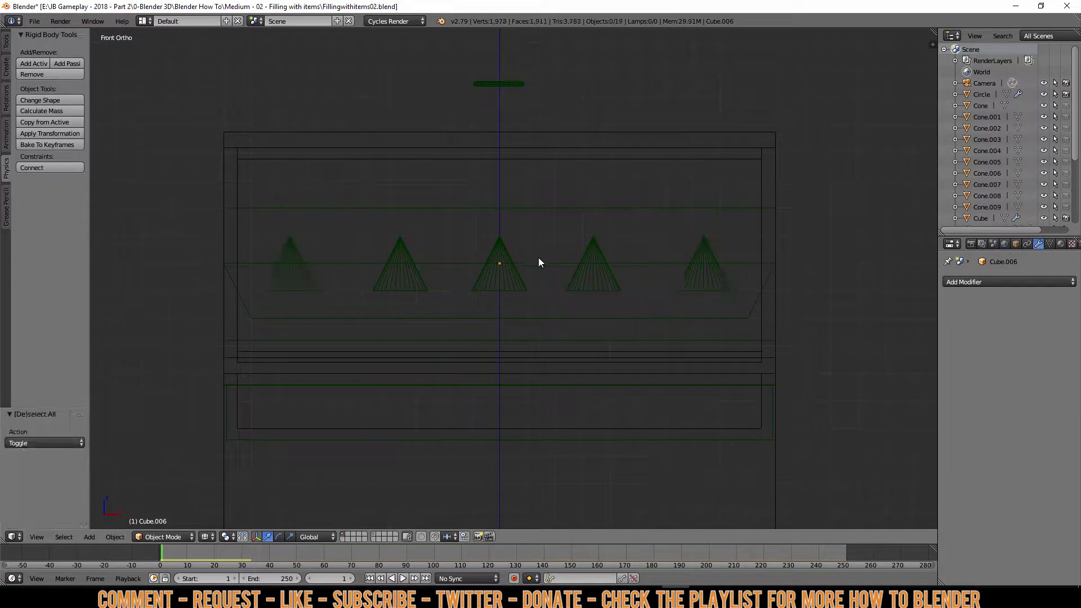
pyautogui.rightClick(542, 262)
pyautogui.press('a')
pyautogui.press('KP_3')
pyautogui.press('b')
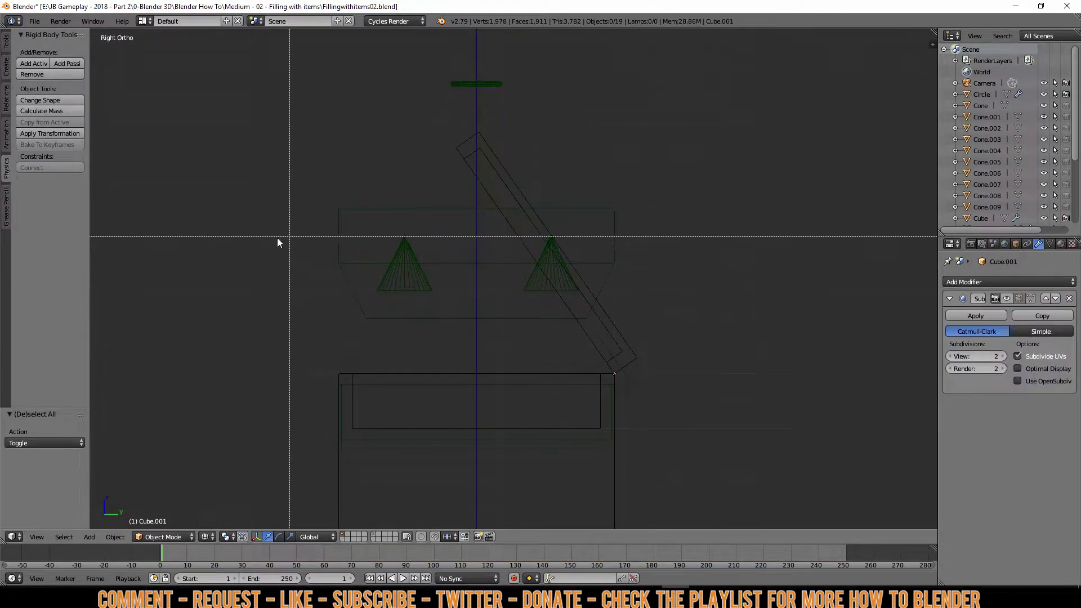
pyautogui.moveTo(292, 245); pyautogui.dragTo(655, 306)
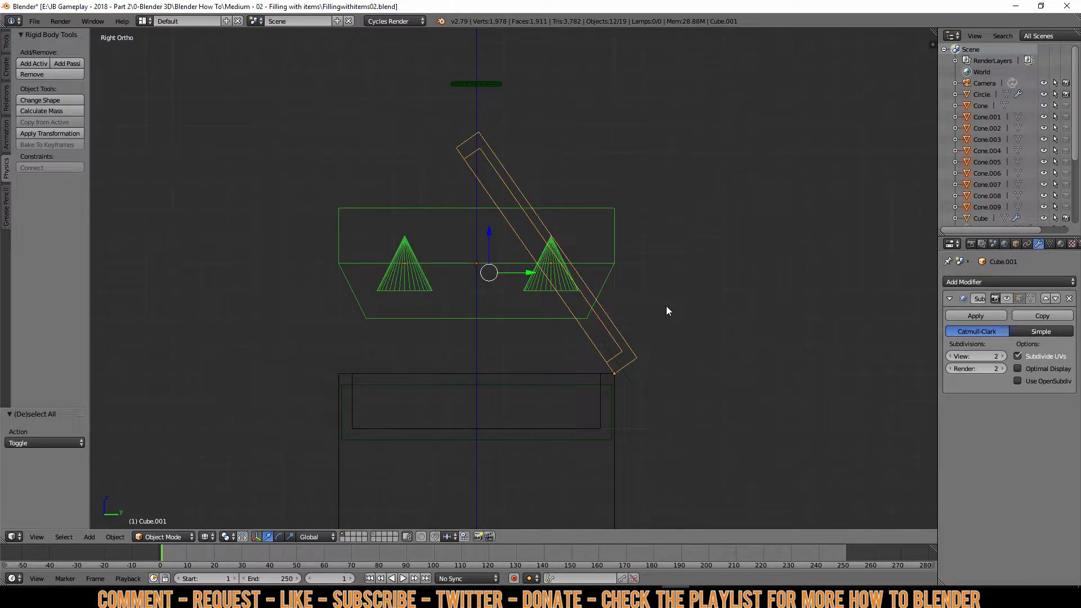
pyautogui.press('b')
pyautogui.moveTo(621, 328); pyautogui.dragTo(669, 376, button='middle')
pyautogui.keyDown('shift'); pyautogui.scroll(5, 663, 381); pyautogui.keyUp('shift')
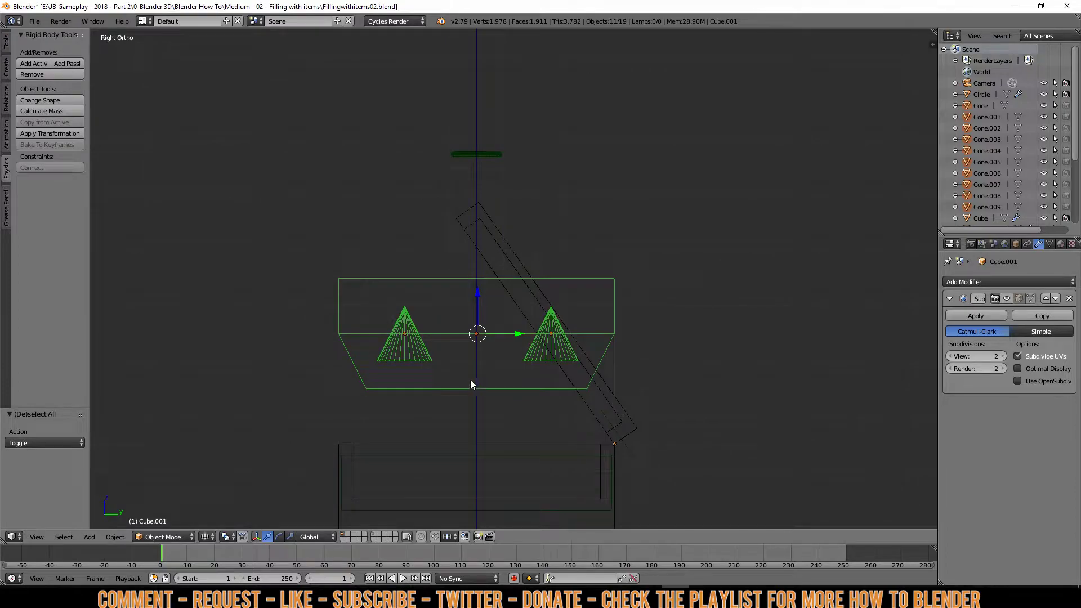
# - Duplicate the tray and cones 0.4 units up along Z, then deselect all
pyautogui.hotkey('shift', 'd')
pyautogui.press('z')
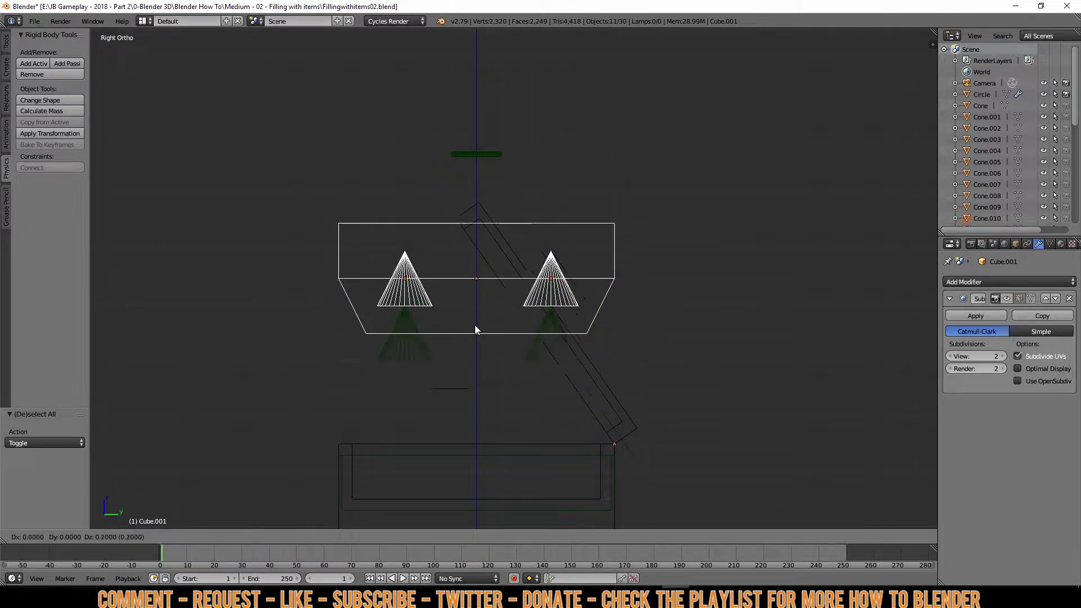
pyautogui.press('Return')
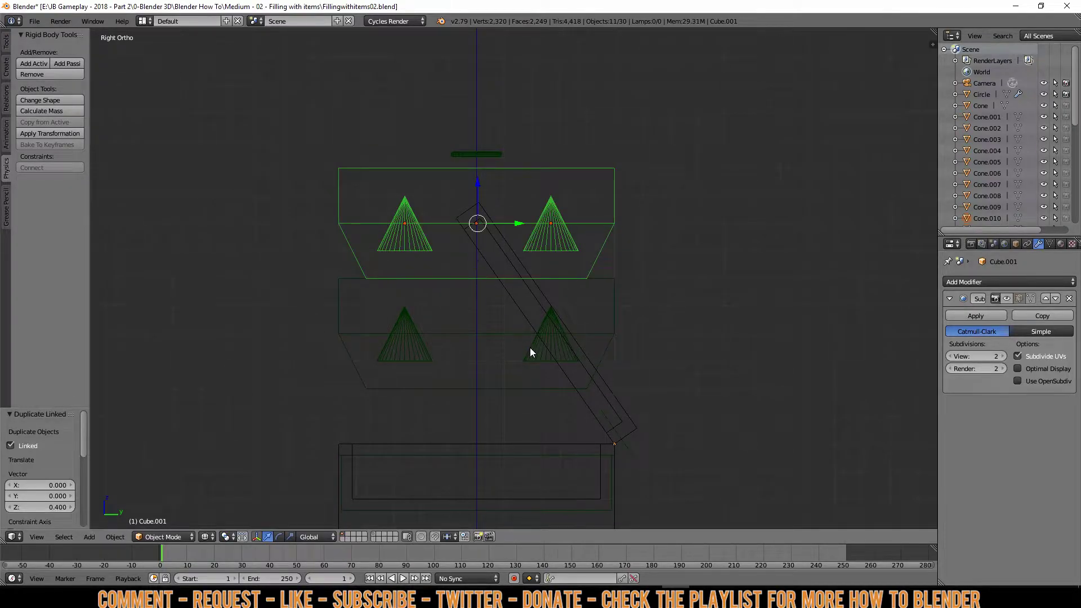
pyautogui.press('a')
pyautogui.keyDown('shift'); pyautogui.scroll(-5, 468, 319); pyautogui.keyUp('shift')
pyautogui.scroll(1, 468, 319)
pyautogui.keyDown('shift'); pyautogui.scroll(2, 469, 318); pyautogui.keyUp('shift')
# - Slide the left and right lower-tray cones and the cone behind them sideways along Y
pyautogui.rightClick(424, 322)
pyautogui.press('g')
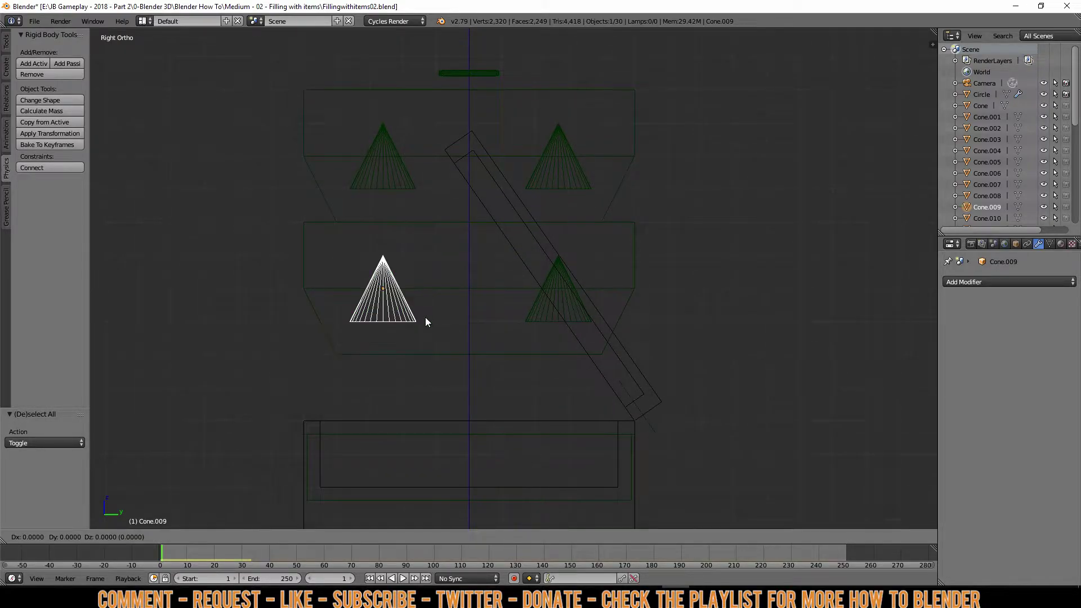
pyautogui.press('y')
pyautogui.click(457, 318)
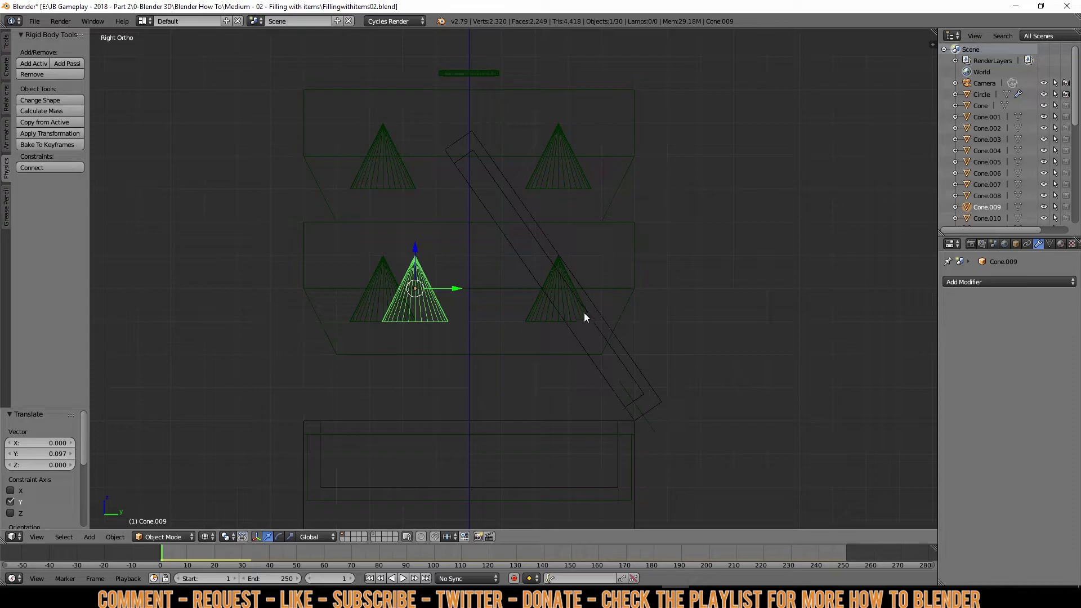
pyautogui.rightClick(538, 319)
pyautogui.press('g')
pyautogui.click(513, 317)
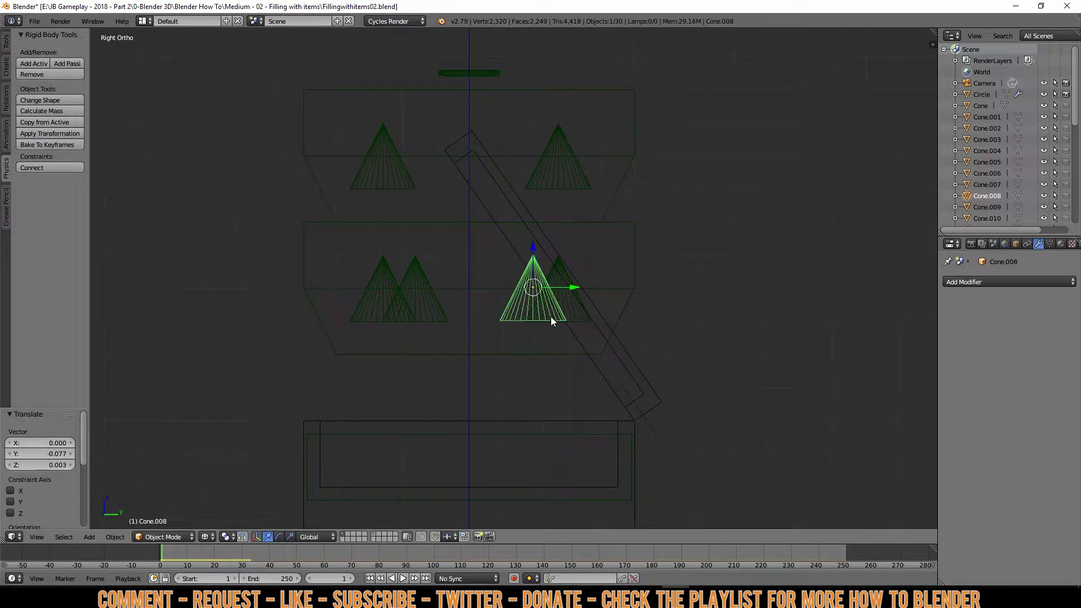
pyautogui.rightClick(576, 314)
pyautogui.press('g')
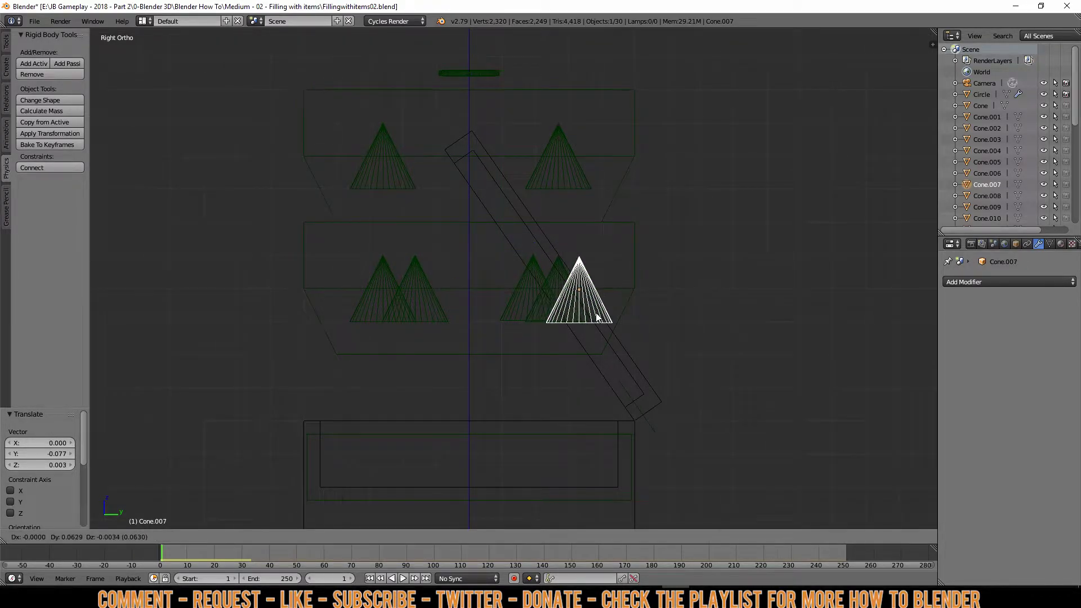
pyautogui.click(595, 313)
# - Nudge the two leftmost lower cones sideways so they stagger against the upper tier
pyautogui.rightClick(374, 305)
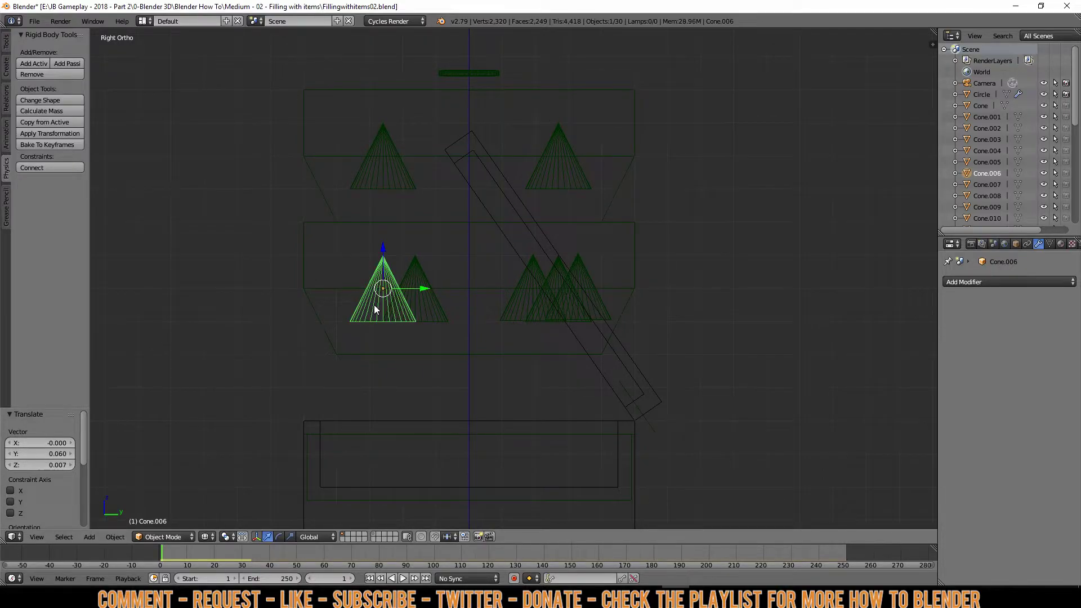
pyautogui.press('g')
pyautogui.click(420, 303)
pyautogui.rightClick(379, 304)
pyautogui.press('g')
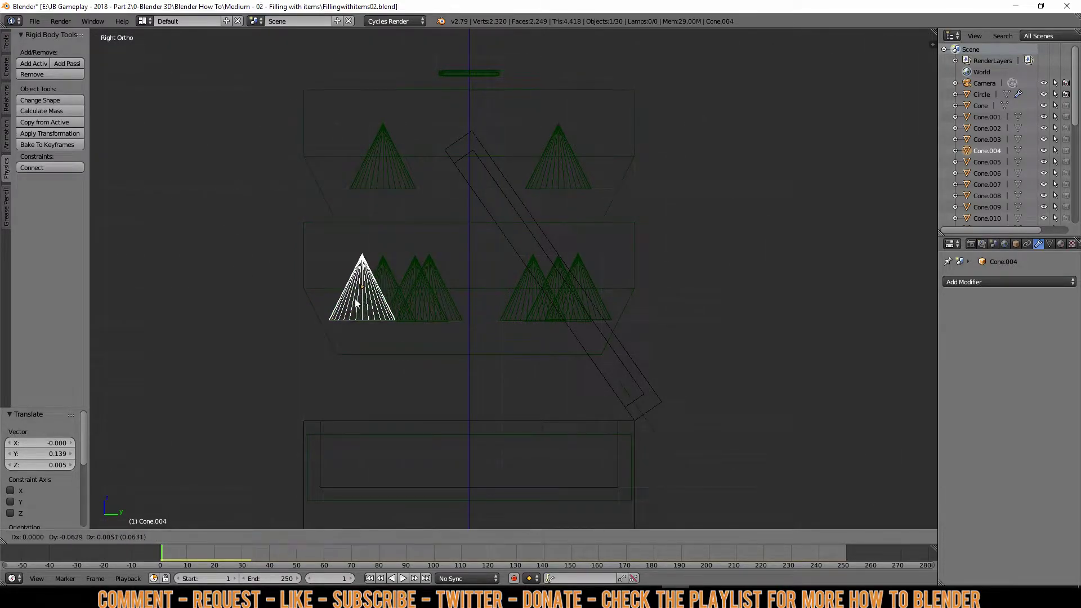
pyautogui.click(370, 300)
pyautogui.press('g')
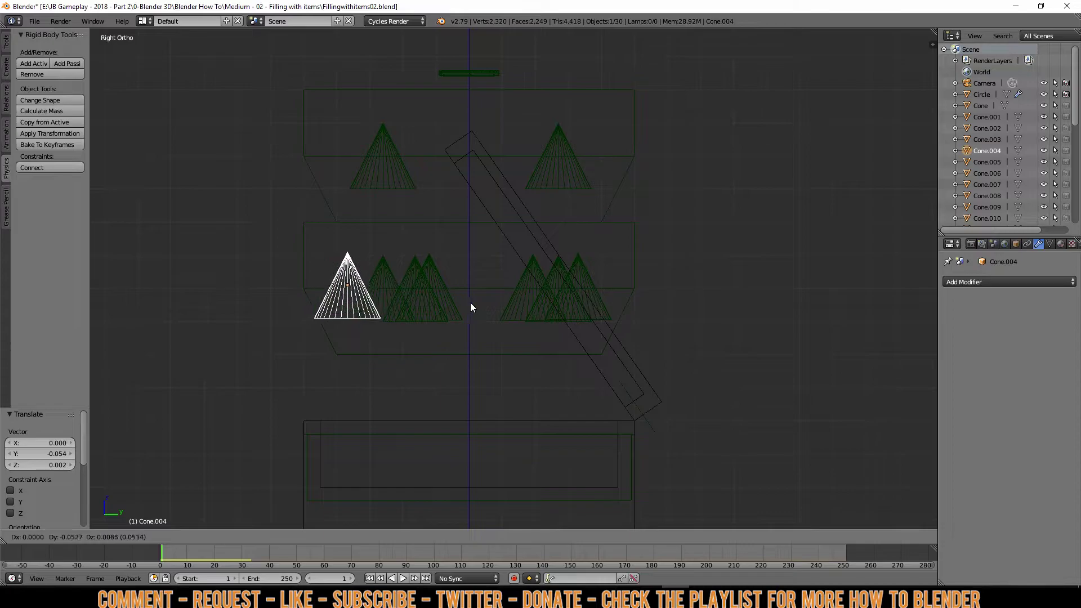
pyautogui.click(487, 305)
# - Undo the stray move of the top-right cone and orbit to view the stacked tiers
pyautogui.press('a')
pyautogui.rightClick(570, 181)
pyautogui.press('g')
pyautogui.click(577, 181)
pyautogui.hotkey('ctrl', 'z')
pyautogui.hotkey('ctrl', 'z')
pyautogui.moveTo(576, 182); pyautogui.dragTo(457, 381, button='middle')
# - In Front view, place three linked copies of the coin stepping to the right
pyautogui.press('KP_1')
pyautogui.scroll(4, 501, 291)
pyautogui.rightClick(502, 290)
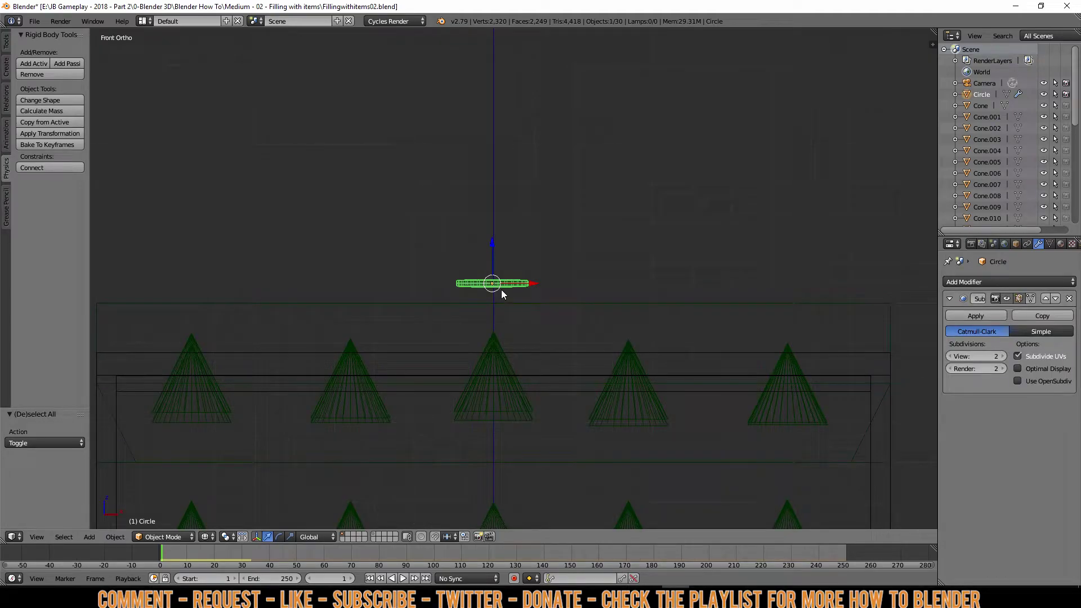
pyautogui.hotkey('alt', 'd')
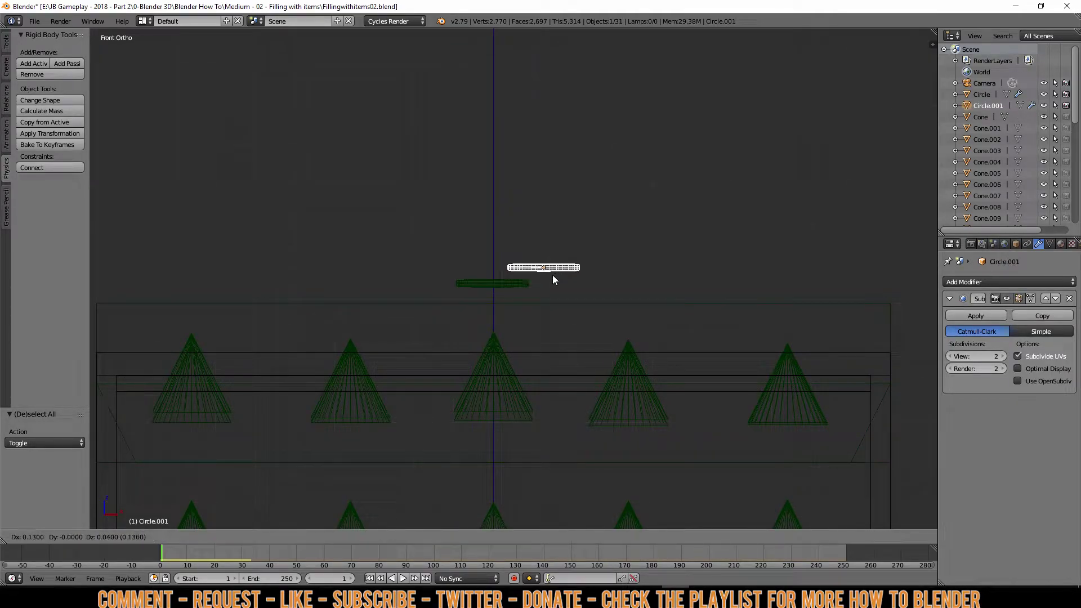
pyautogui.click(552, 276)
pyautogui.hotkey('alt', 'd')
pyautogui.click(636, 289)
pyautogui.hotkey('alt', 'd')
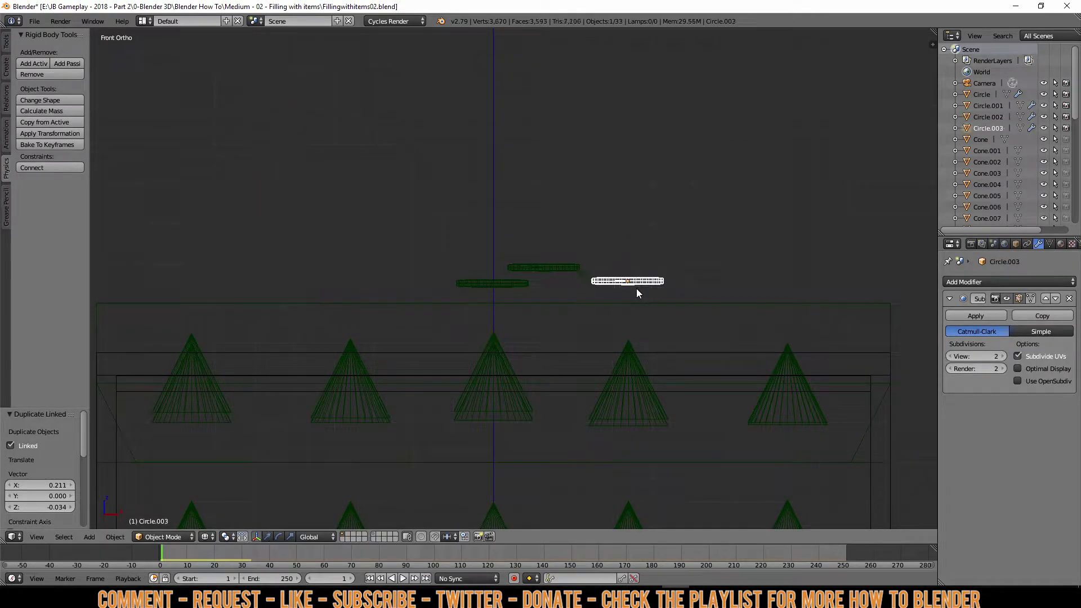
pyautogui.click(682, 270)
# - Add four more linked coin copies further right, alternating high and low
pyautogui.hotkey('alt', 'd')
pyautogui.click(738, 289)
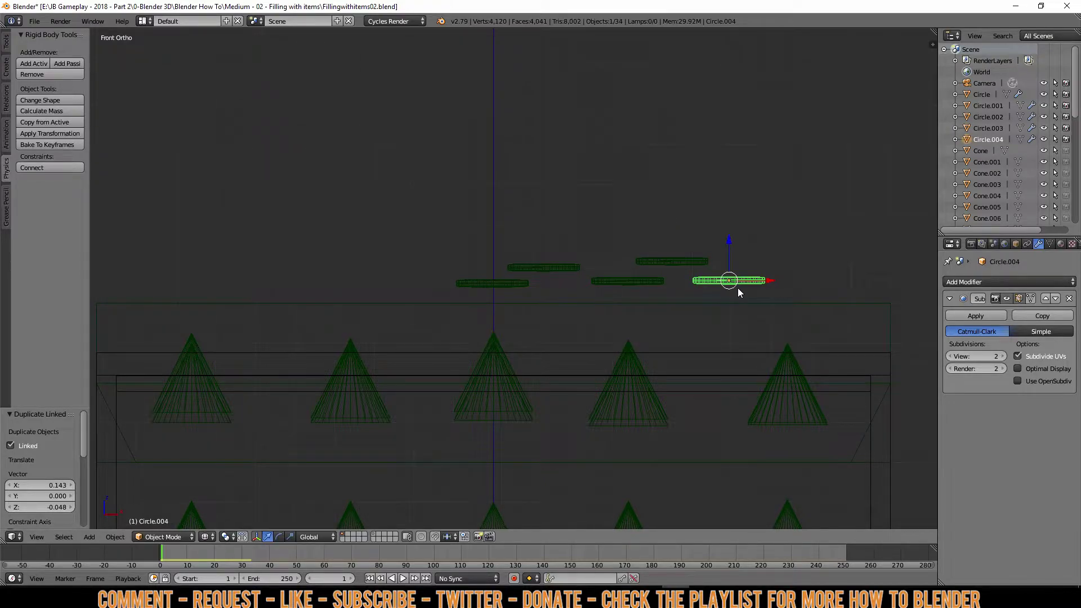
pyautogui.hotkey('alt', 'd')
pyautogui.click(799, 274)
pyautogui.hotkey('alt', 'd')
pyautogui.click(823, 295)
pyautogui.hotkey('alt', 'd')
pyautogui.click(819, 296)
# - Place four linked coin copies to the left, completing a staggered row of twelve
pyautogui.hotkey('alt', 'd')
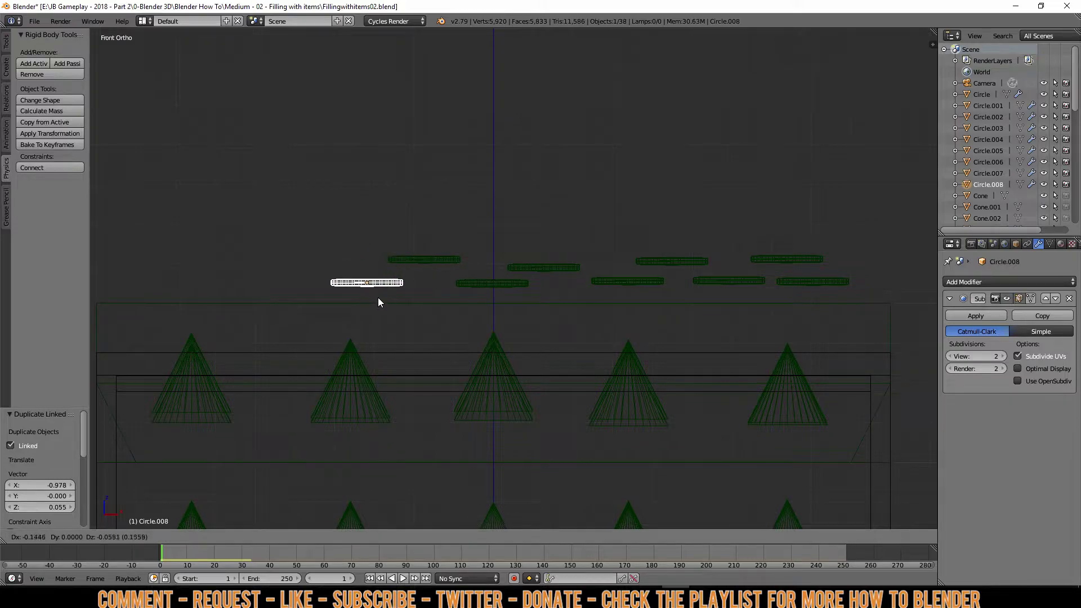
pyautogui.click(378, 297)
pyautogui.scroll(-1, 373, 288)
pyautogui.hotkey('alt', 'd')
pyautogui.click(324, 276)
pyautogui.hotkey('alt', 'd')
pyautogui.click(269, 290)
pyautogui.hotkey('alt', 'd')
pyautogui.click(226, 276)
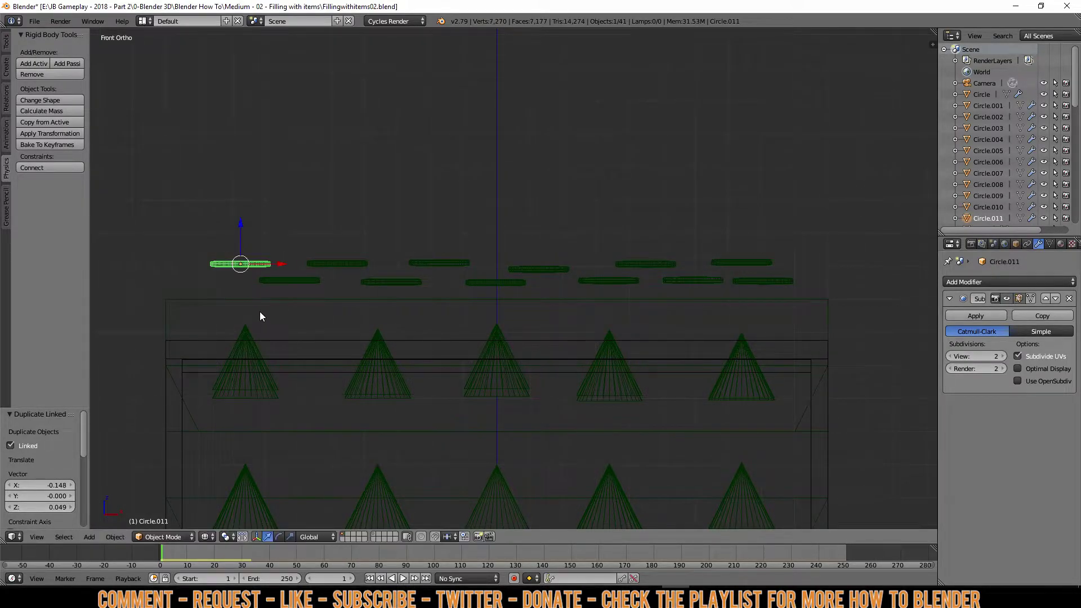
pyautogui.press('KP_3')
# - Offset three stacked coins along Y, the first by 0.344, scattering them in depth
pyautogui.press('a')
pyautogui.rightClick(495, 273)
pyautogui.press('g')
pyautogui.press('y')
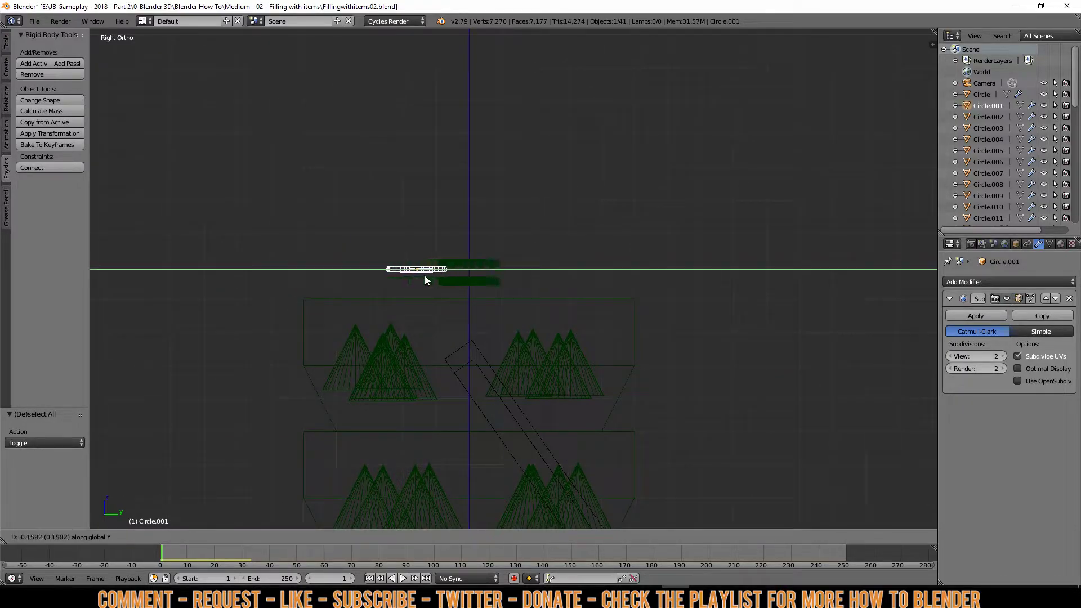
pyautogui.click(384, 276)
pyautogui.rightClick(485, 266)
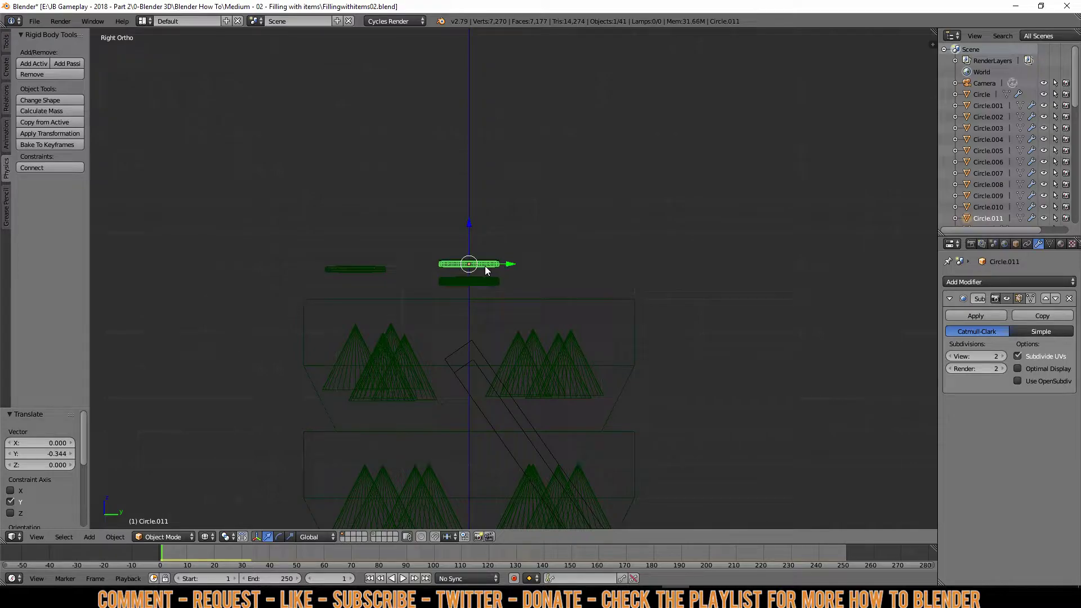
pyautogui.press('g')
pyautogui.click(602, 266)
pyautogui.rightClick(482, 260)
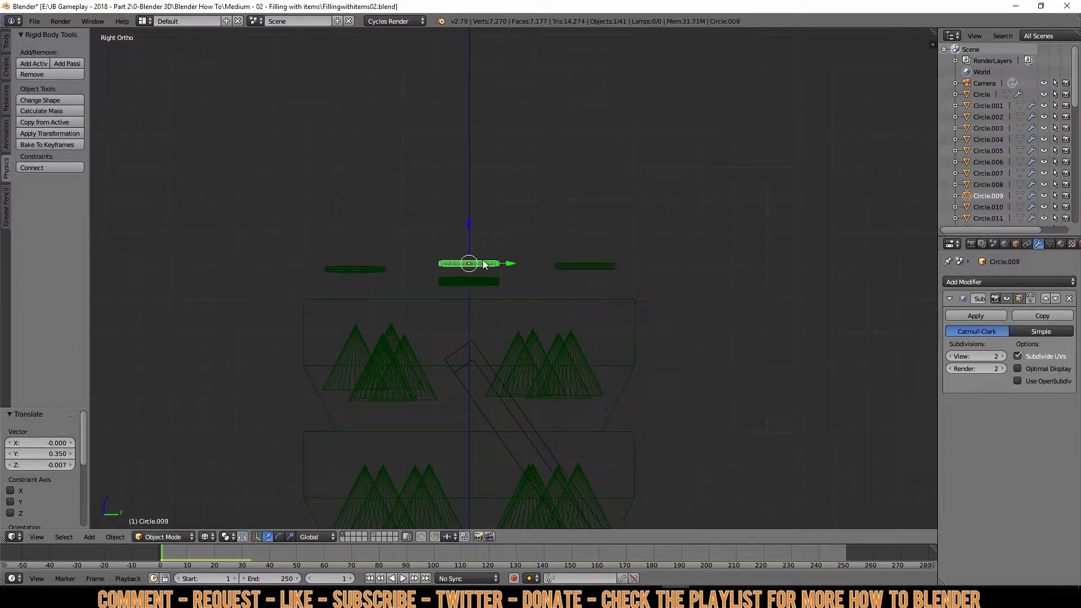
pyautogui.press('g')
pyautogui.click(413, 296)
# - Shift four more coins back and forth in depth, then orbit to check the spread
pyautogui.rightClick(483, 283)
pyautogui.press('g')
pyautogui.click(555, 300)
pyautogui.rightClick(483, 285)
pyautogui.press('g')
pyautogui.click(408, 257)
pyautogui.rightClick(474, 269)
pyautogui.press('g')
pyautogui.click(542, 257)
pyautogui.rightClick(480, 262)
pyautogui.press('g')
pyautogui.click(531, 277)
pyautogui.rightClick(471, 281)
pyautogui.press('a')
pyautogui.moveTo(470, 281); pyautogui.dragTo(520, 310, button='middle')
# - In Front view, box-select the twelve coins while excluding the tray and cones
pyautogui.press('KP_1')
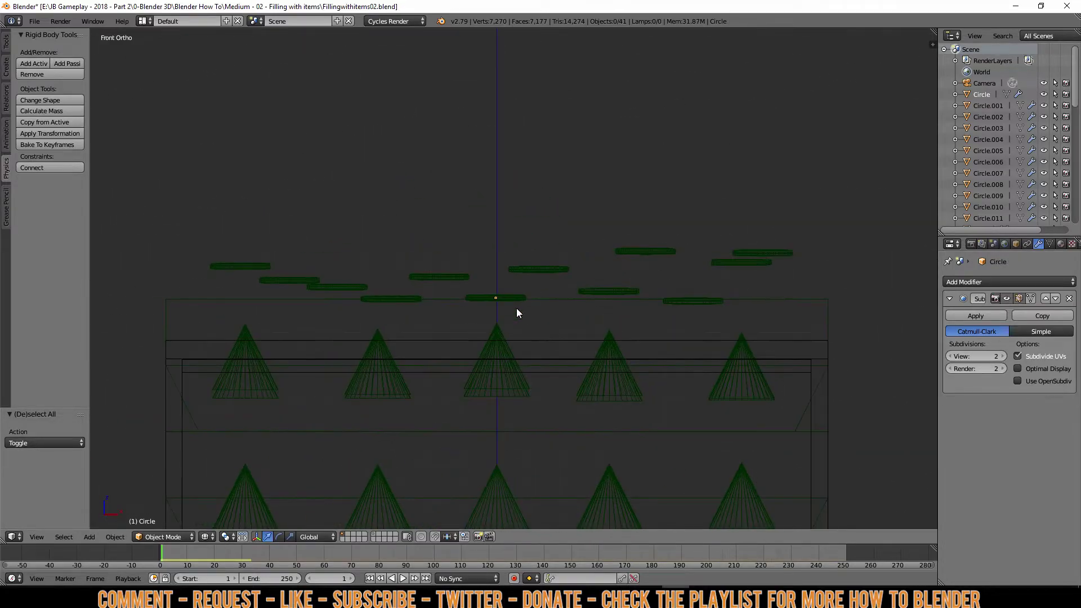
pyautogui.scroll(-2, 517, 313)
pyautogui.press('b')
pyautogui.moveTo(265, 216); pyautogui.dragTo(792, 323)
pyautogui.press('b')
pyautogui.moveTo(267, 331); pyautogui.dragTo(782, 385, button='middle')
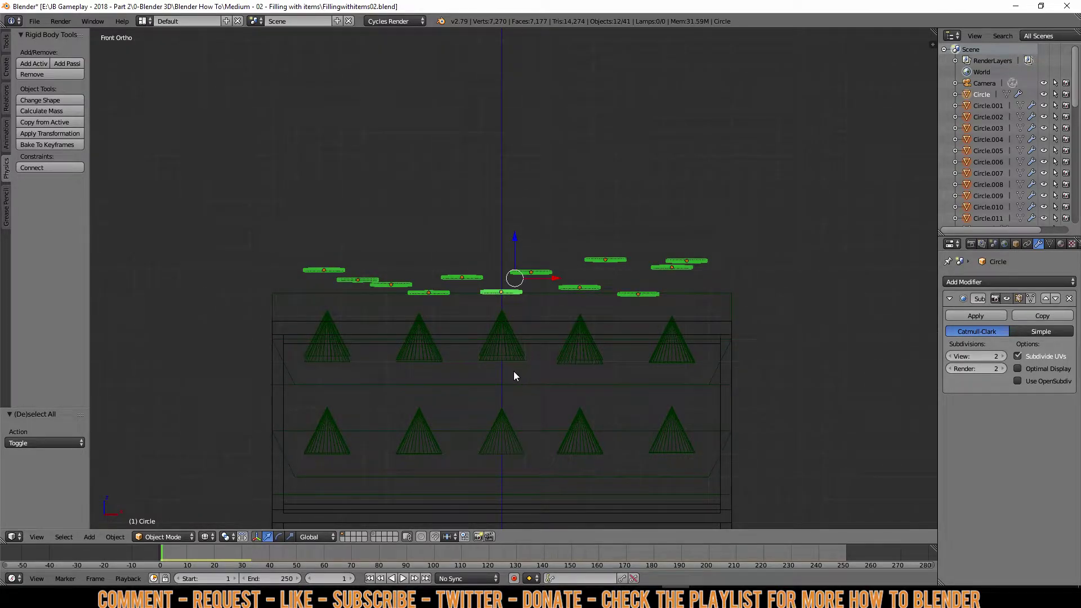
# - Duplicate the coin row three times, stacking each new set 0.2 higher
pyautogui.hotkey('shift', 'd')
pyautogui.click(519, 335)
pyautogui.hotkey('alt', 'd')
pyautogui.click(509, 282)
pyautogui.hotkey('alt', 'd')
pyautogui.click(509, 236)
pyautogui.keyDown('shift'); pyautogui.scroll(-1, 521, 326); pyautogui.keyUp('shift')
pyautogui.keyDown('shift'); pyautogui.scroll(1, 521, 326); pyautogui.keyUp('shift')
# - Box-select the stacked coin rows and raise linked copies 0.5 higher, then again
pyautogui.press('b')
pyautogui.moveTo(174, 161); pyautogui.dragTo(789, 319)
pyautogui.hotkey('alt', 'd')
pyautogui.click(641, 243)
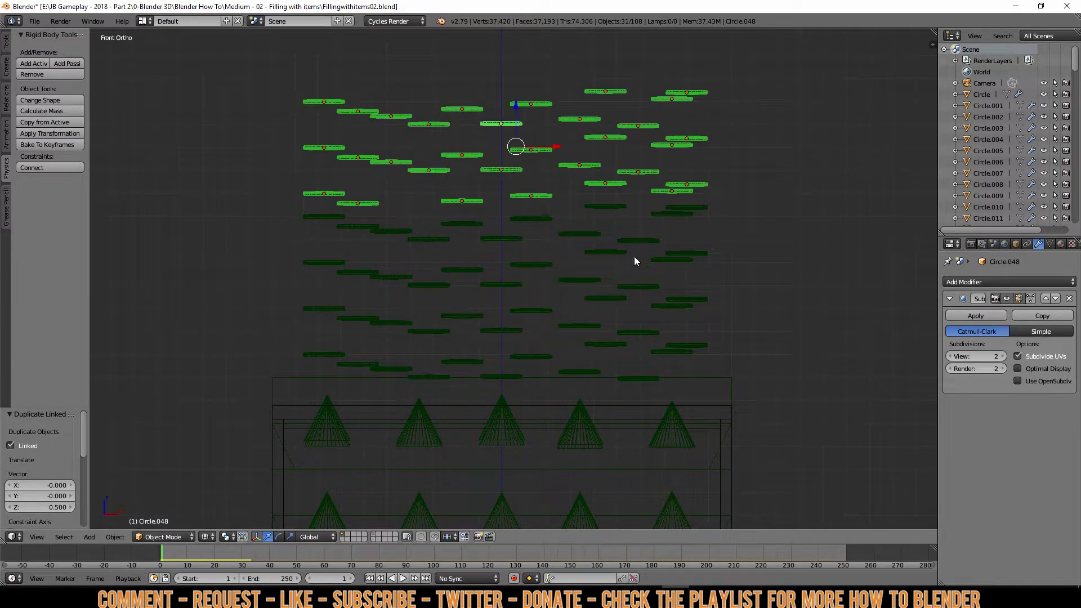
pyautogui.keyDown('shift'); pyautogui.scroll(1, 634, 256); pyautogui.keyUp('shift')
pyautogui.press('b')
pyautogui.moveTo(281, 152); pyautogui.dragTo(809, 394)
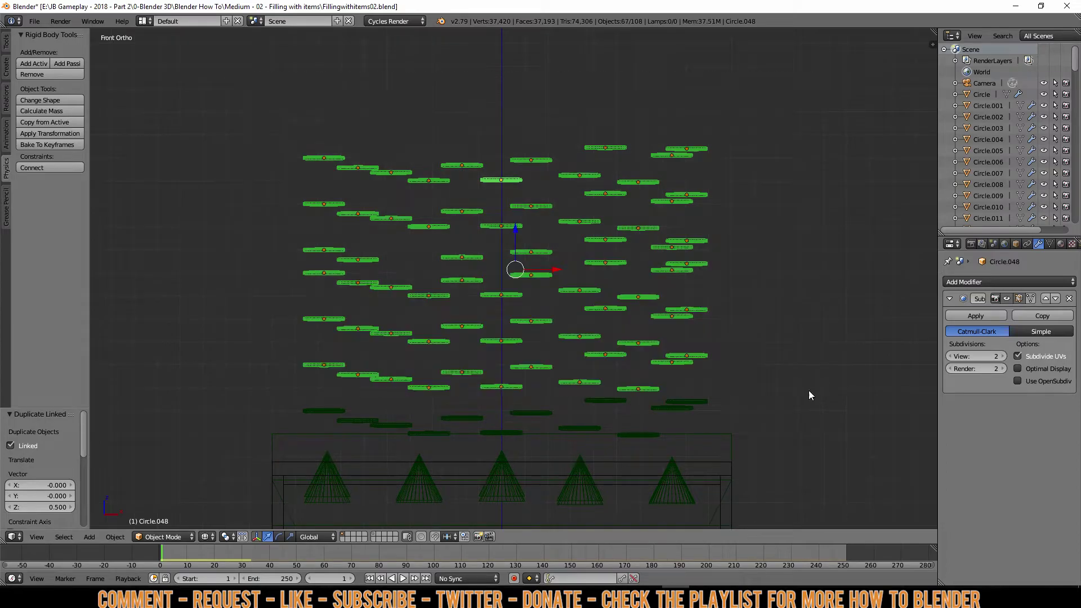
pyautogui.hotkey('alt', 'd')
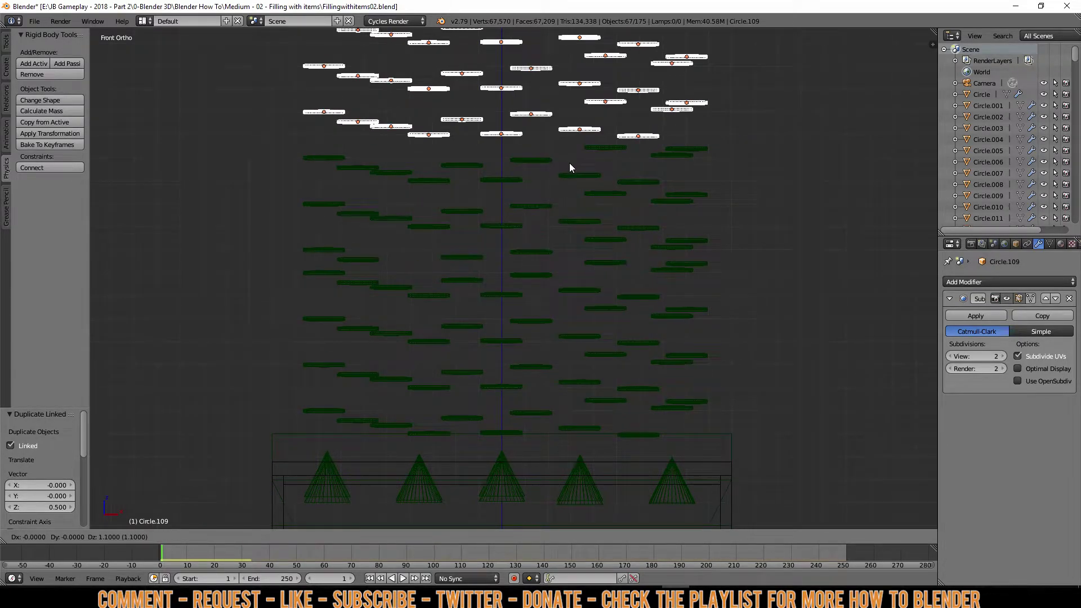
pyautogui.click(570, 163)
# - Box-select every disk row in the column and make linked copies of them
pyautogui.scroll(-3, 562, 290)
pyautogui.keyDown('shift'); pyautogui.scroll(2, 546, 389); pyautogui.keyUp('shift')
pyautogui.press('b')
pyautogui.moveTo(244, 116); pyautogui.dragTo(700, 430)
pyautogui.hotkey('alt', 'd')
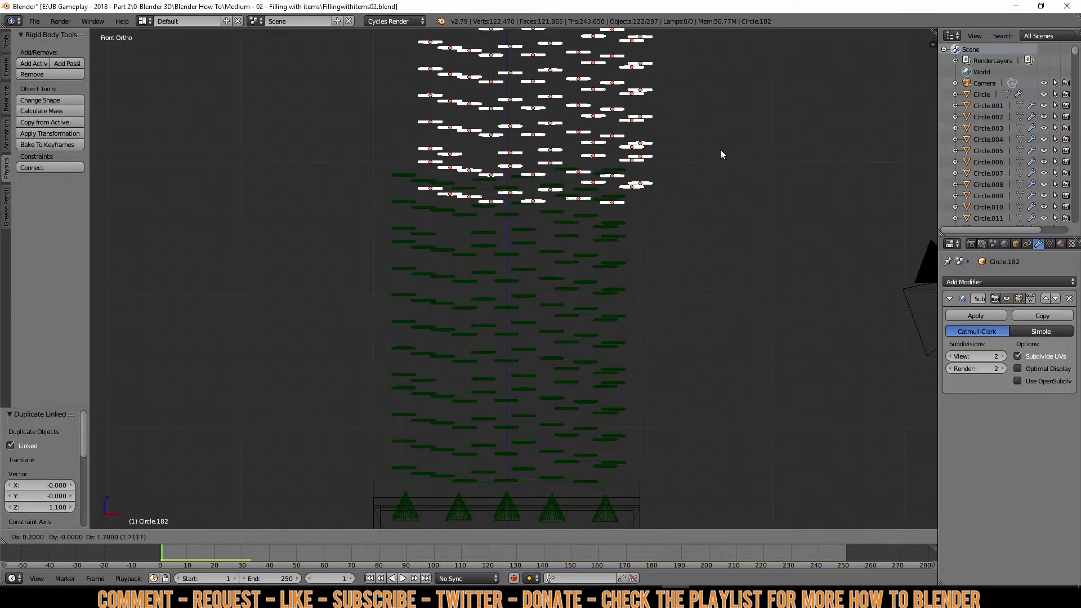
# - Place the newest copies 2 units higher and play the simulation in camera view to frame 84
pyautogui.click(698, 166)
pyautogui.press('KP_0')
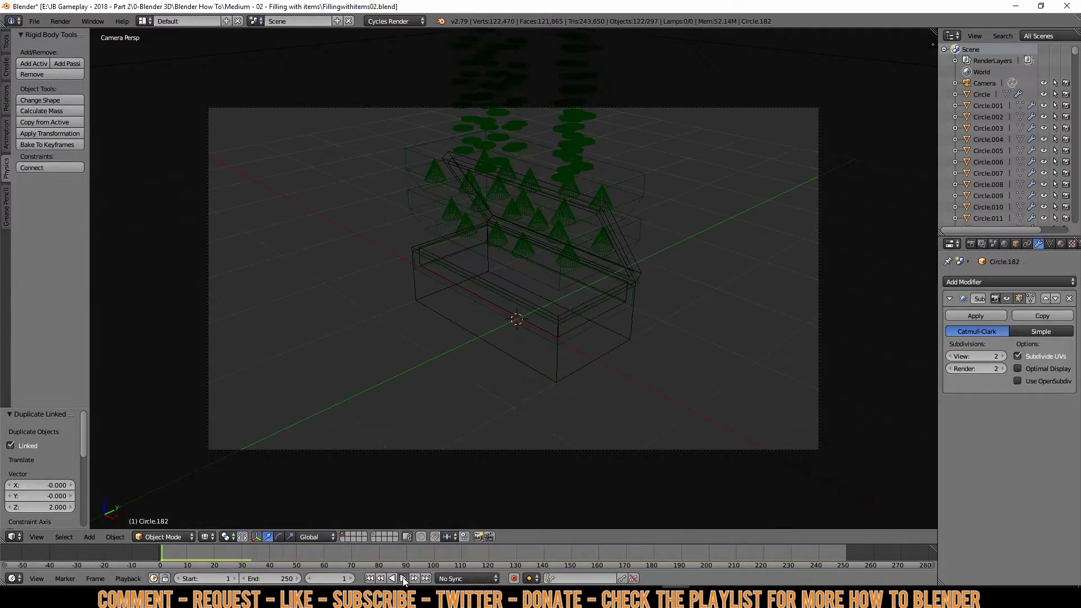
pyautogui.click(403, 578)
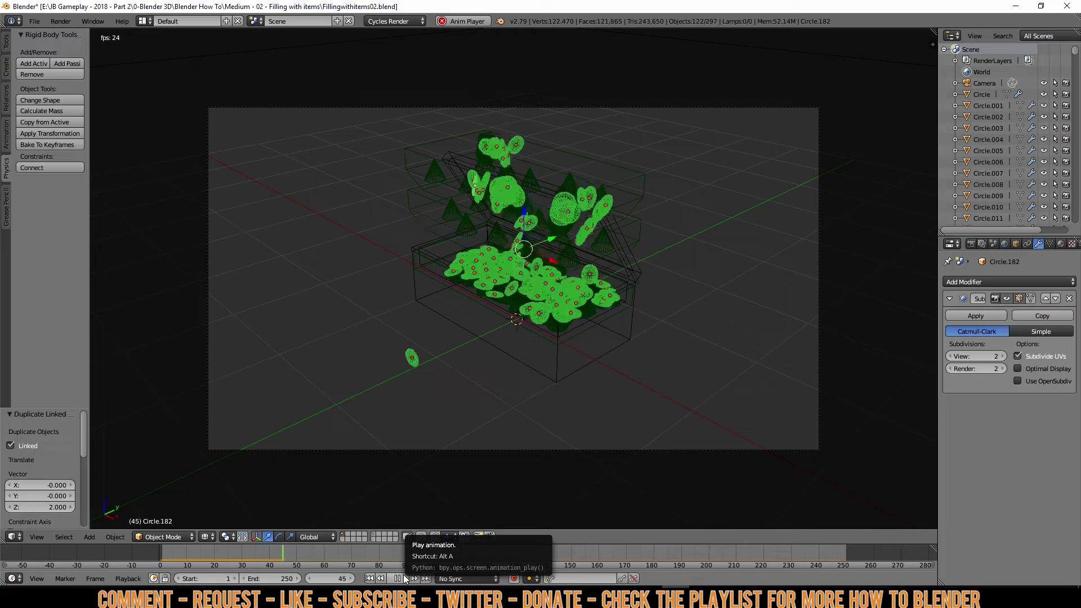
pyautogui.click(403, 574)
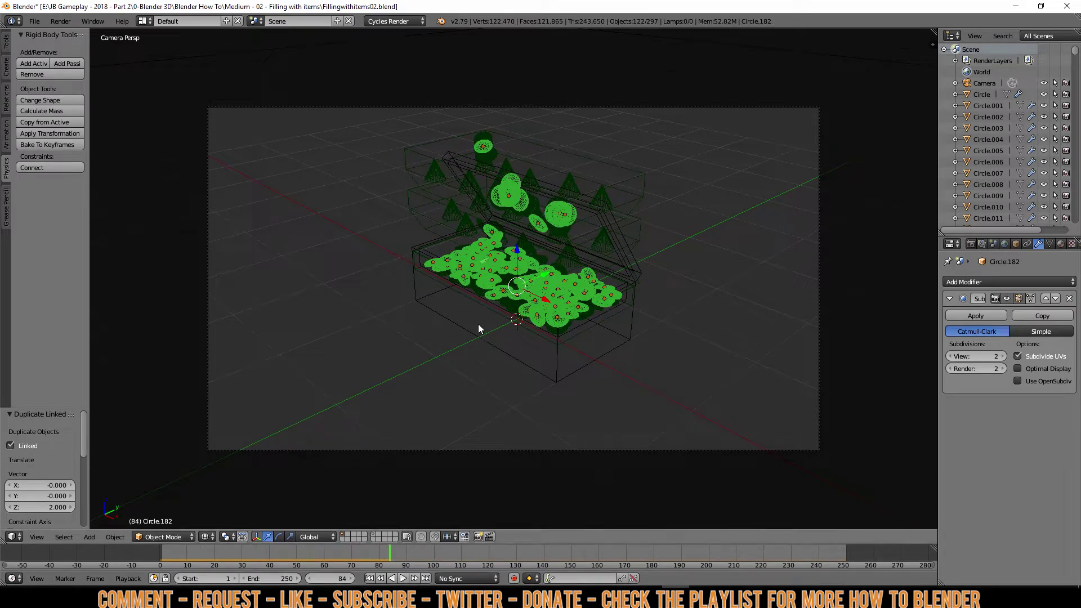
pyautogui.scroll(-6, 478, 324)
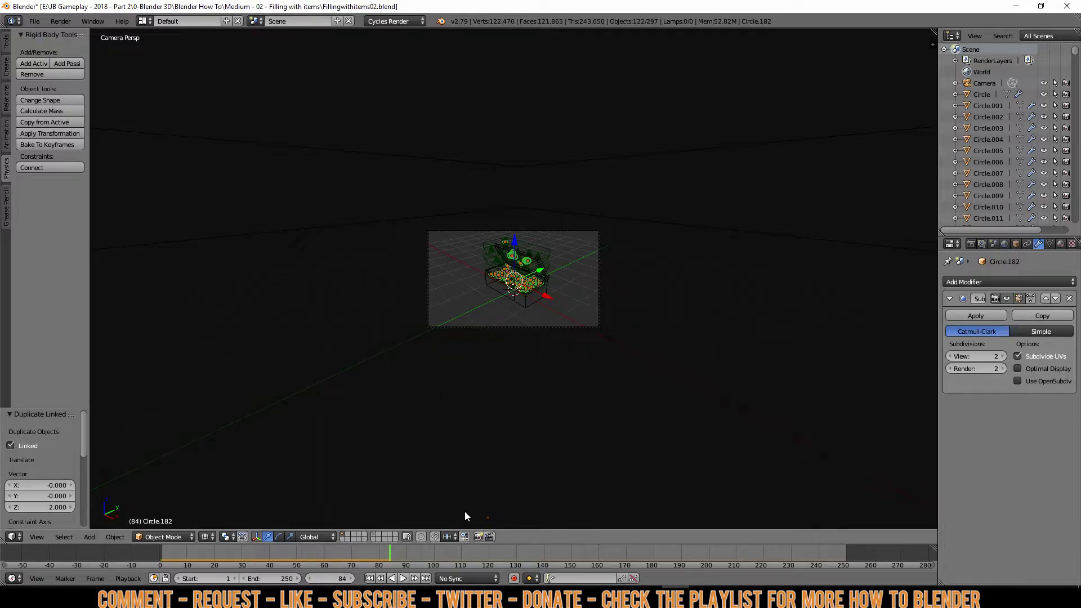
pyautogui.scroll(-2, 488, 487)
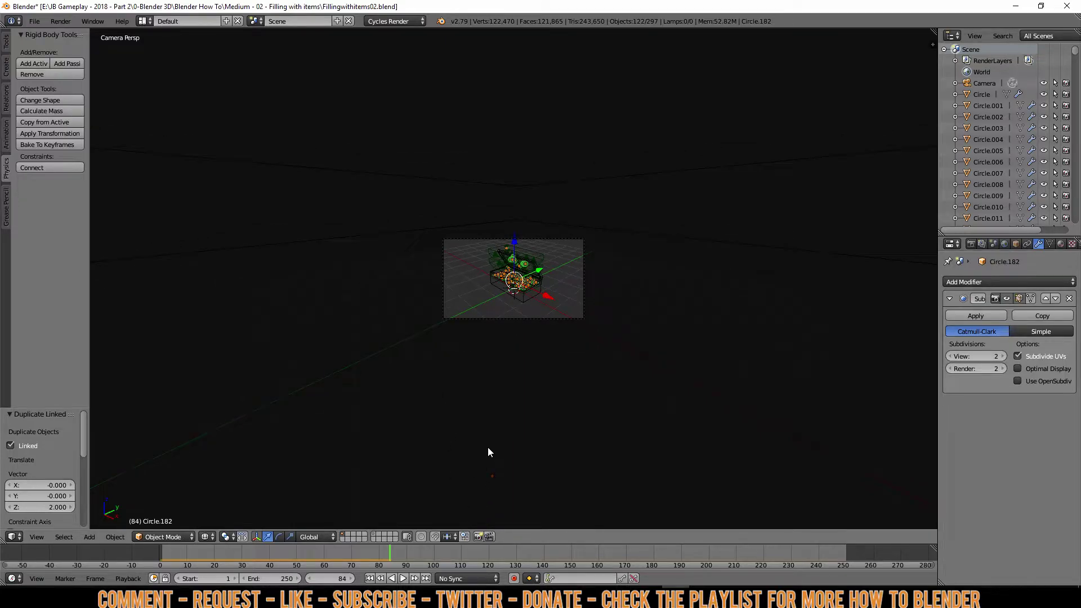
pyautogui.press('KP_1')
pyautogui.scroll(-8, 488, 445)
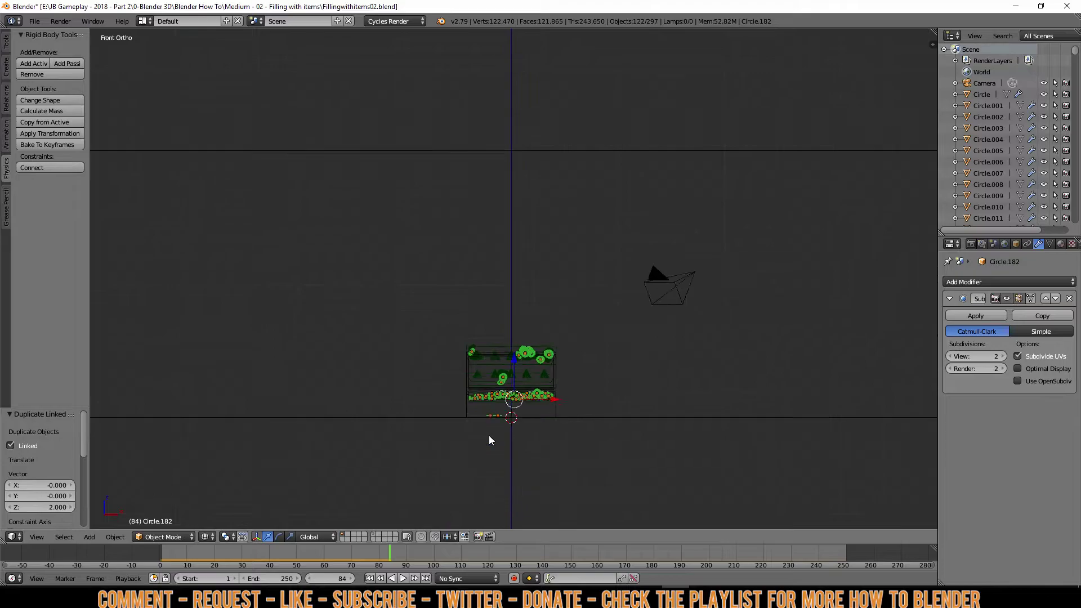
# - Make a linked copy of the ground plane at Z -1 and add it as a passive rigid body
pyautogui.scroll(3, 591, 392)
pyautogui.rightClick(630, 371)
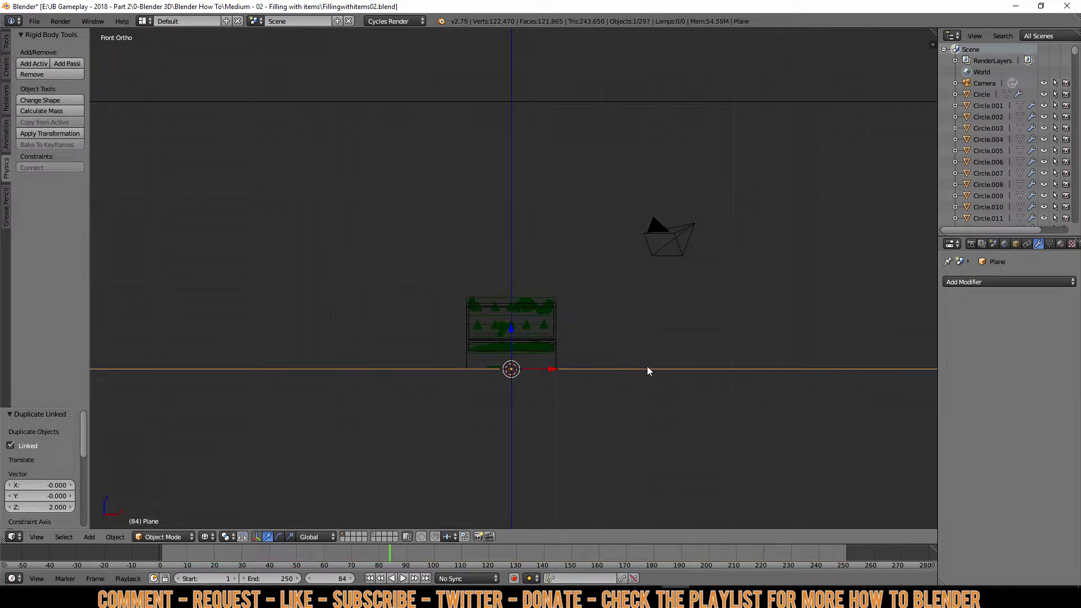
pyautogui.hotkey('alt', 'd')
pyautogui.press('z')
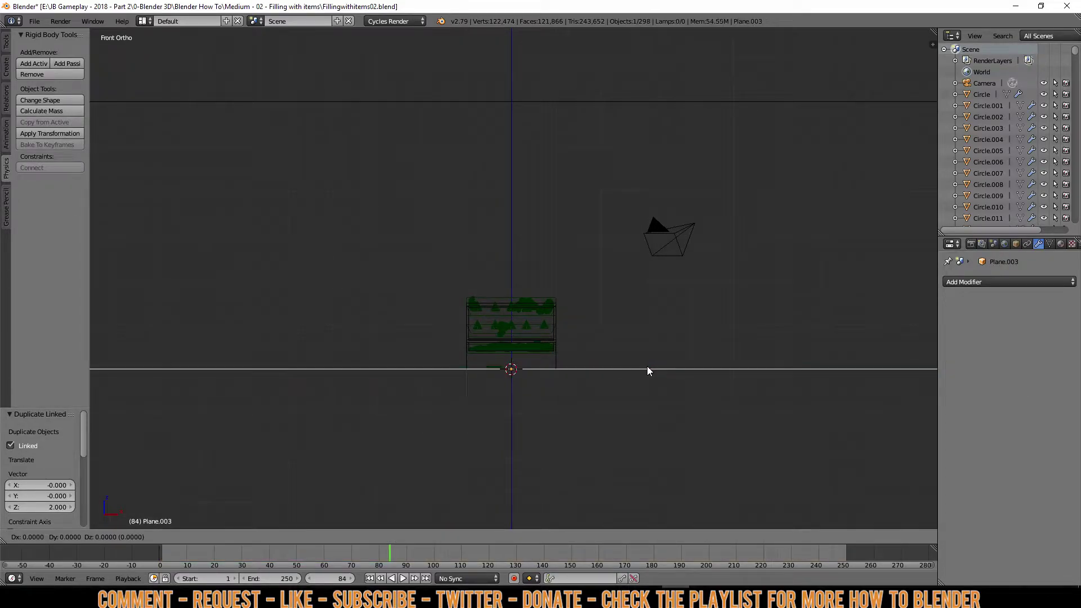
pyautogui.click(646, 410)
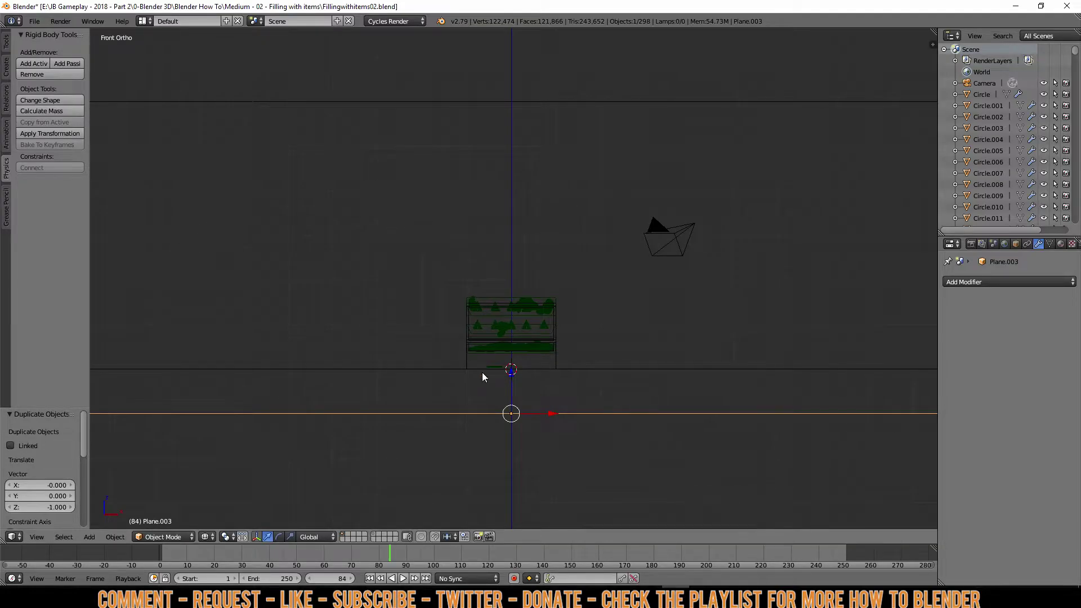
pyautogui.click(64, 62)
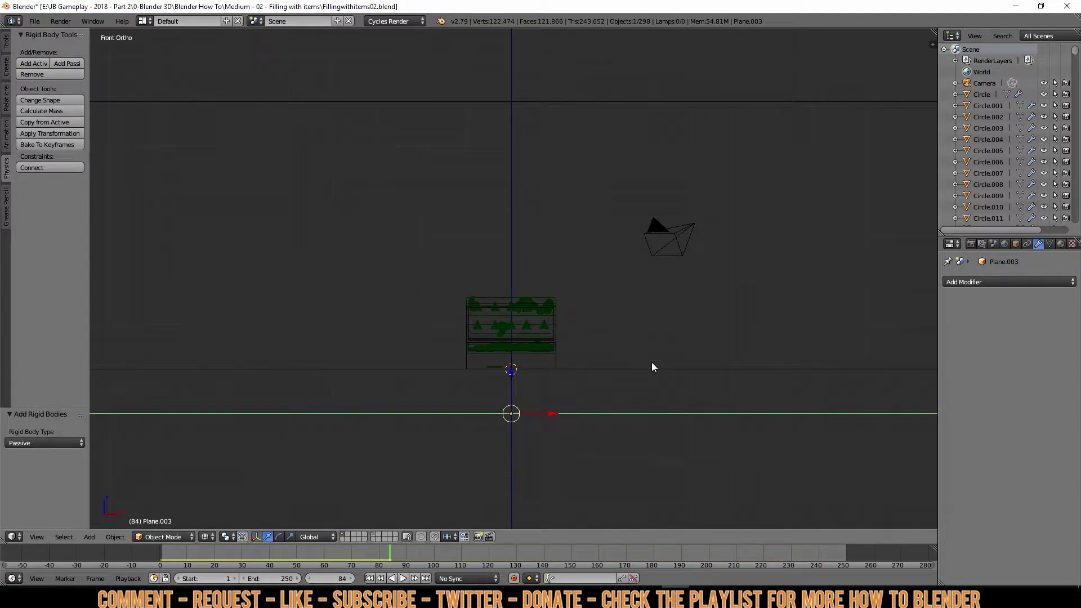
# - Orbit around the chest to inspect the lowered plane, then return to camera view
pyautogui.moveTo(630, 366); pyautogui.dragTo(617, 374, button='middle')
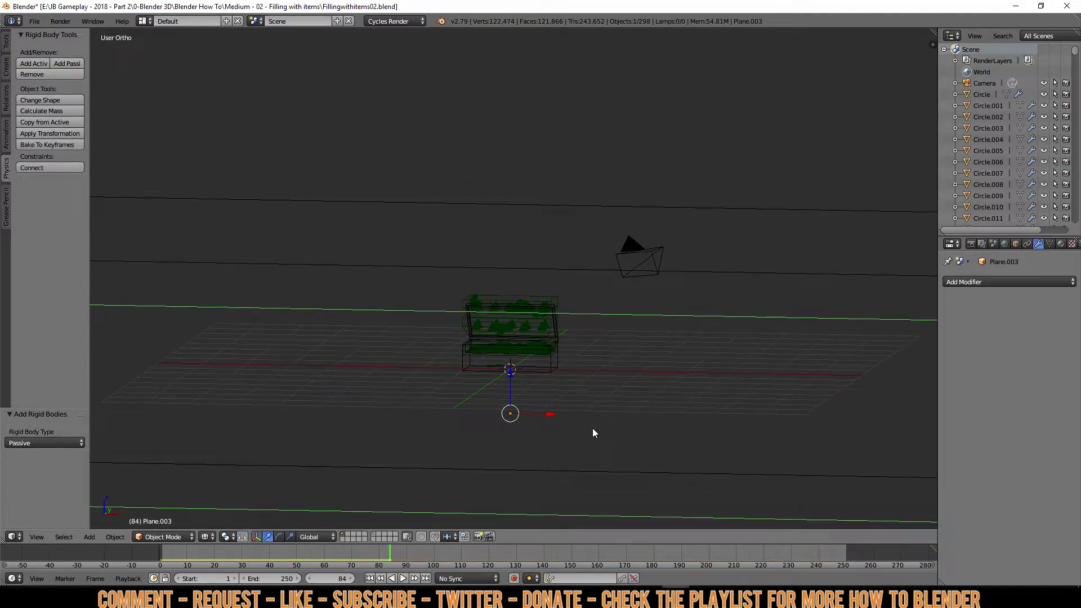
pyautogui.keyDown('shift'); pyautogui.scroll(-3, 594, 433); pyautogui.keyUp('shift')
pyautogui.scroll(8, 545, 421)
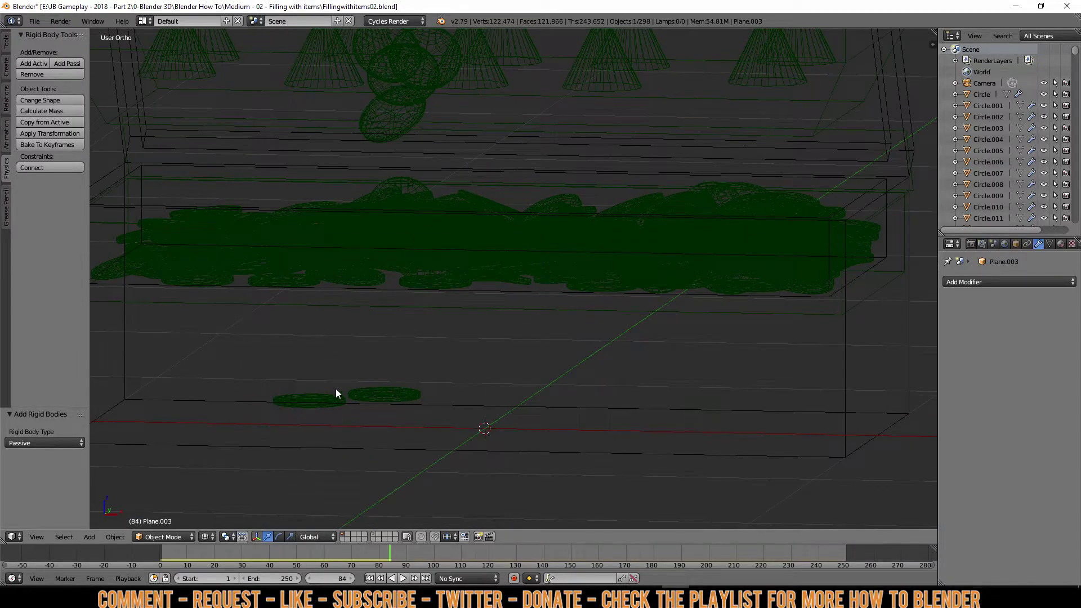
pyautogui.scroll(-2, 338, 402)
pyautogui.moveTo(400, 365); pyautogui.dragTo(459, 370, button='middle')
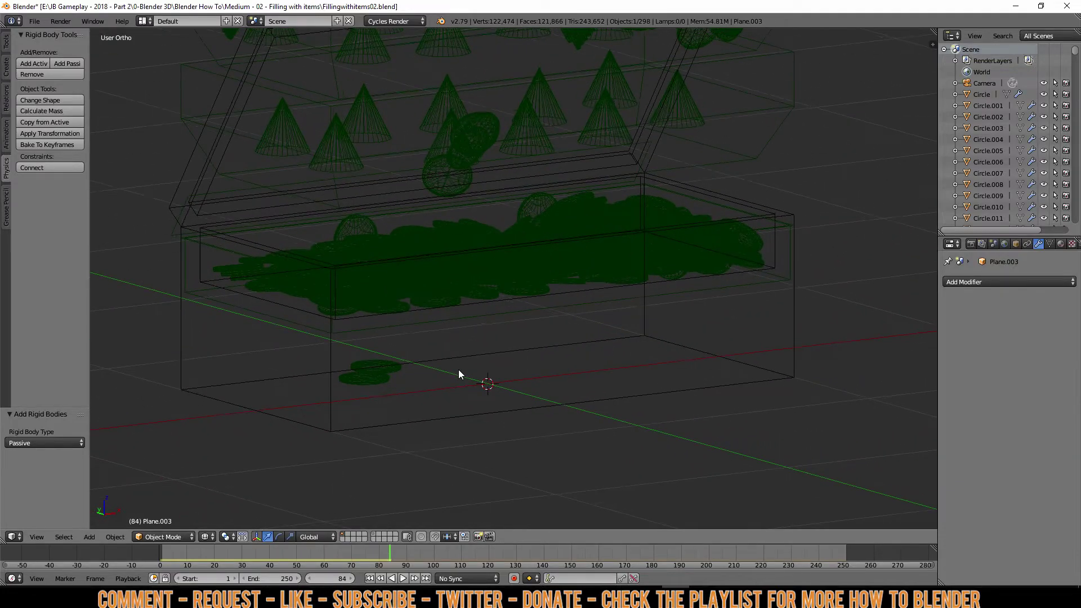
pyautogui.press('KP_0')
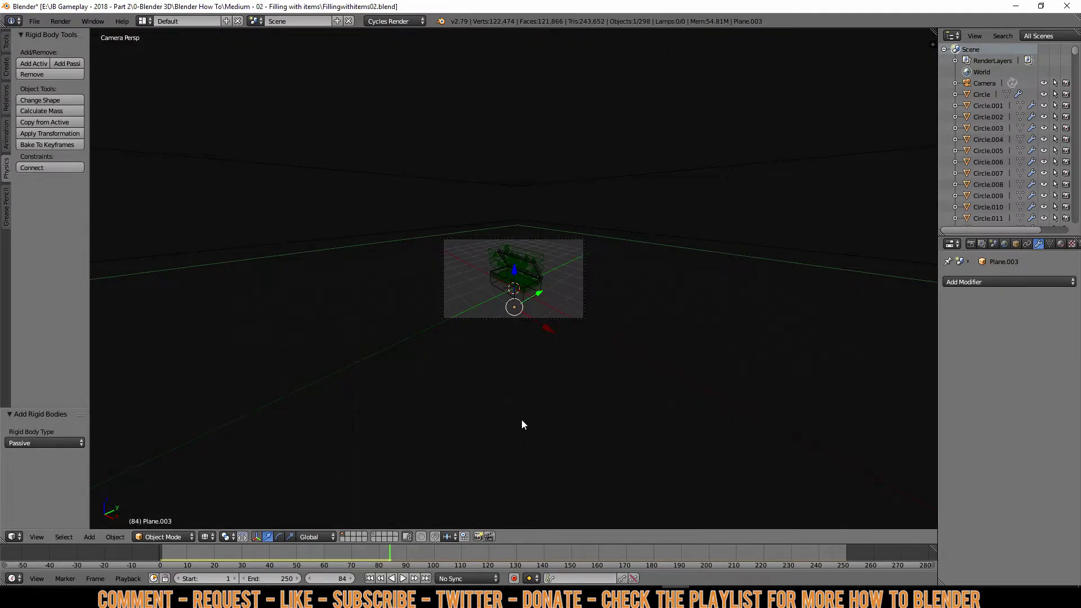
pyautogui.scroll(4, 524, 423)
# - In wireframe view, nudge Cone.011 along Y by -0.069
pyautogui.scroll(1, 520, 447)
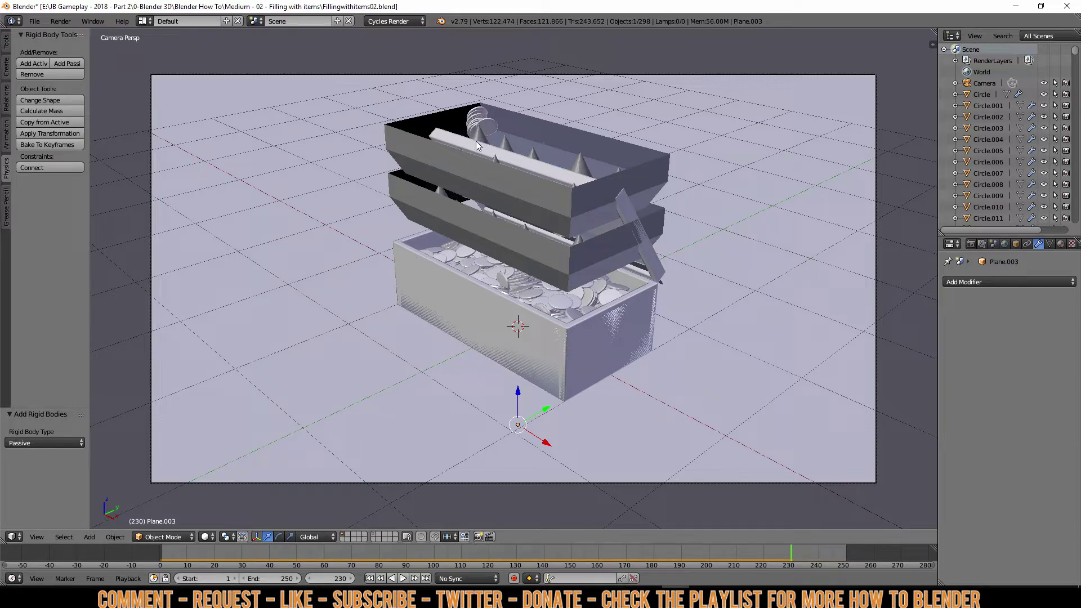
pyautogui.press('z')
pyautogui.moveTo(475, 140)
pyautogui.mouseDown(button='middle')
pyautogui.moveTo(544, 201)
pyautogui.moveTo(481, 237)
pyautogui.moveTo(522, 245)
pyautogui.mouseUp(button='middle')
pyautogui.scroll(5, 522, 245)
pyautogui.rightClick(584, 151)
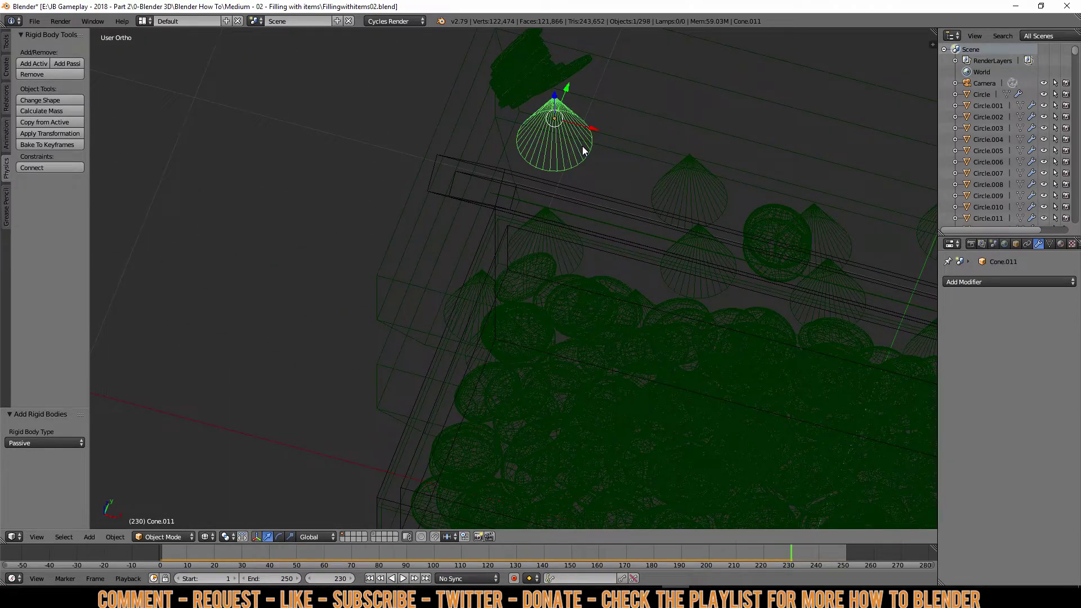
pyautogui.press('g')
pyautogui.press('y')
pyautogui.click(568, 165)
pyautogui.press('g')
pyautogui.press('x')
pyautogui.press('Escape')
pyautogui.press('a')
# - Nudge Cone.001 along Y by -0.086, then deselect everything
pyautogui.scroll(-3, 658, 256)
pyautogui.scroll(4, 687, 270)
pyautogui.rightClick(694, 297)
pyautogui.press('g')
pyautogui.press('y')
pyautogui.click(727, 304)
pyautogui.press('a')
pyautogui.scroll(-4, 553, 237)
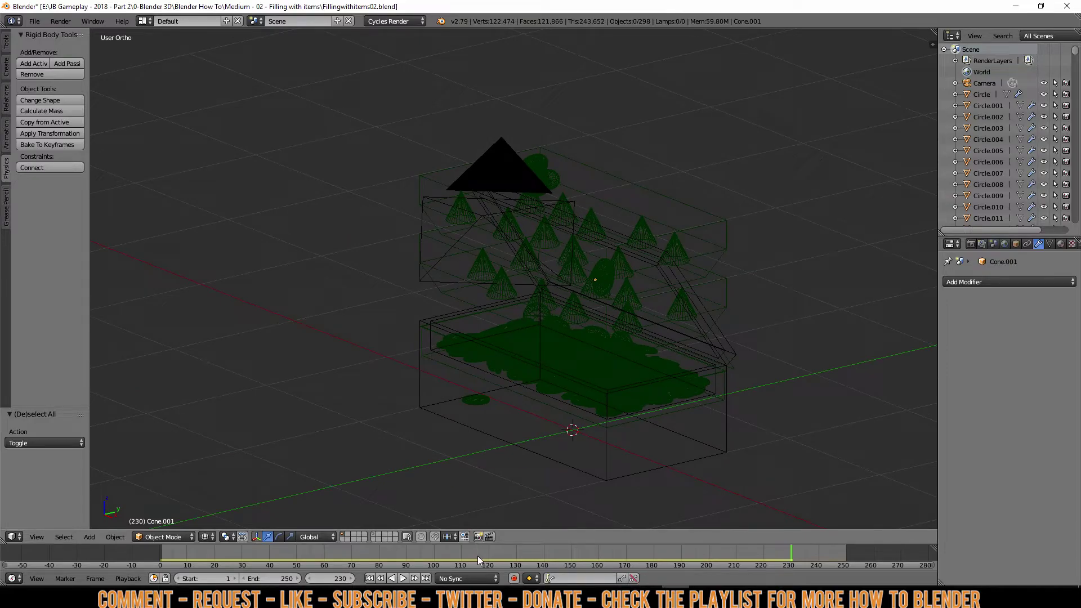
# - Replay the coin drop simulation from frame 1, then rewind to the start
pyautogui.click(369, 579)
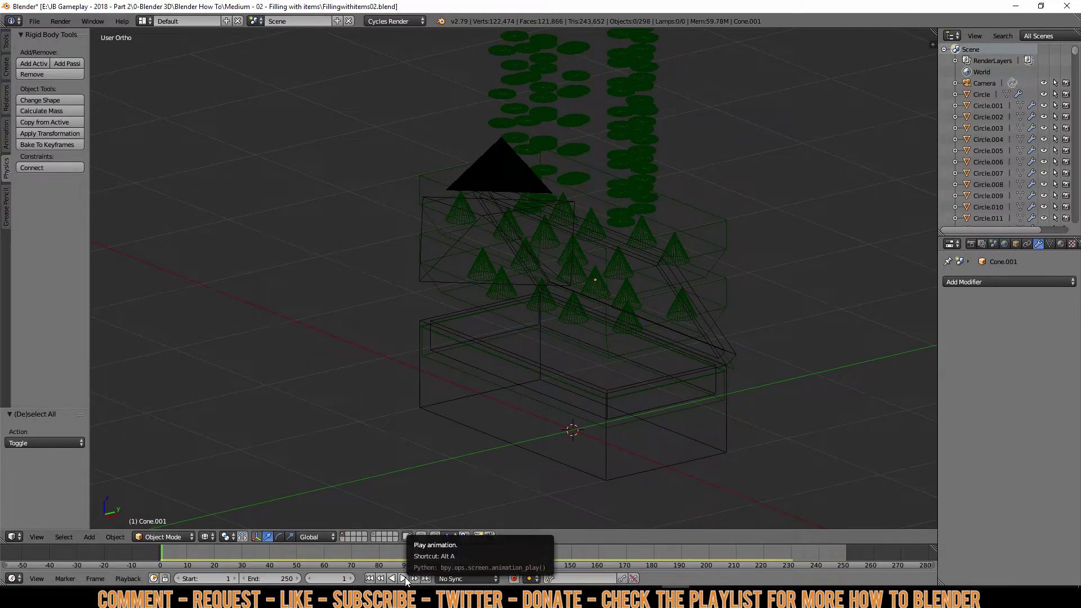
pyautogui.click(403, 578)
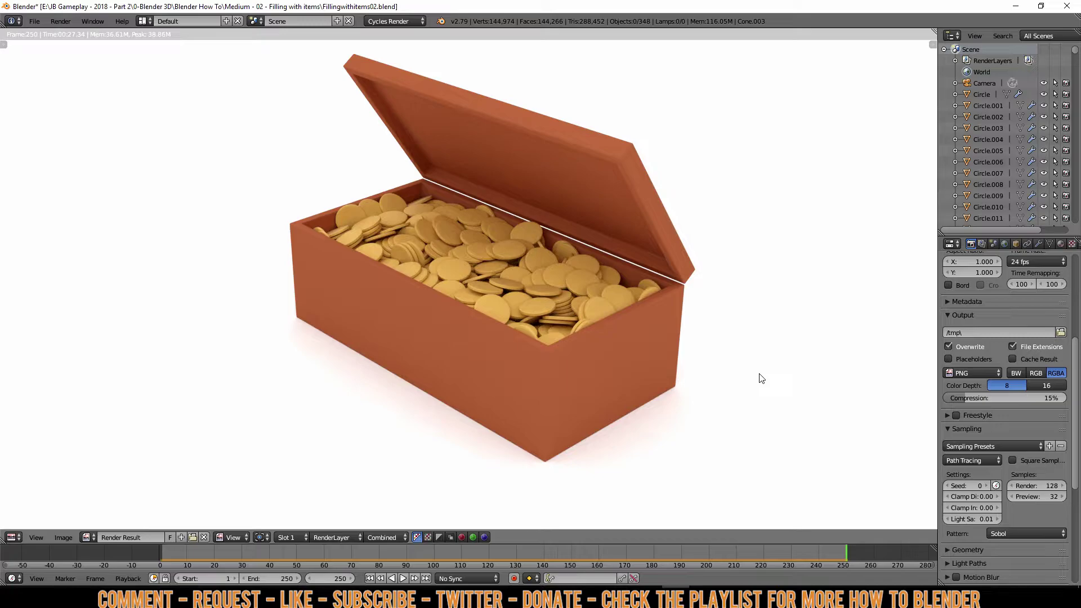
pyautogui.press('Escape')
pyautogui.hotkey('shift', 'Left')
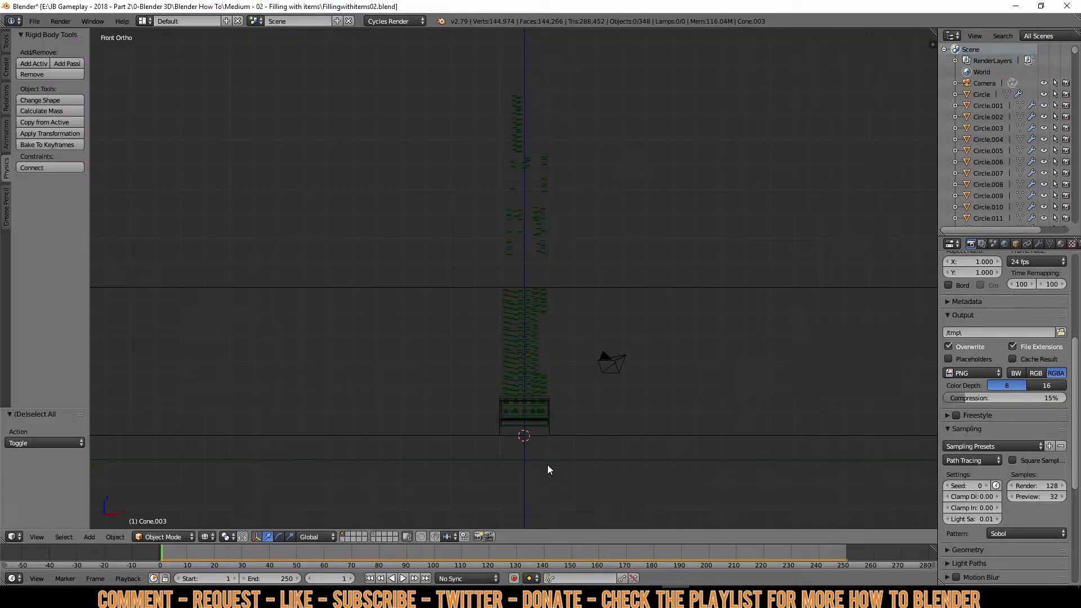
# - Delete Cone.003 and return to the front orthographic view
pyautogui.scroll(-1, 562, 387)
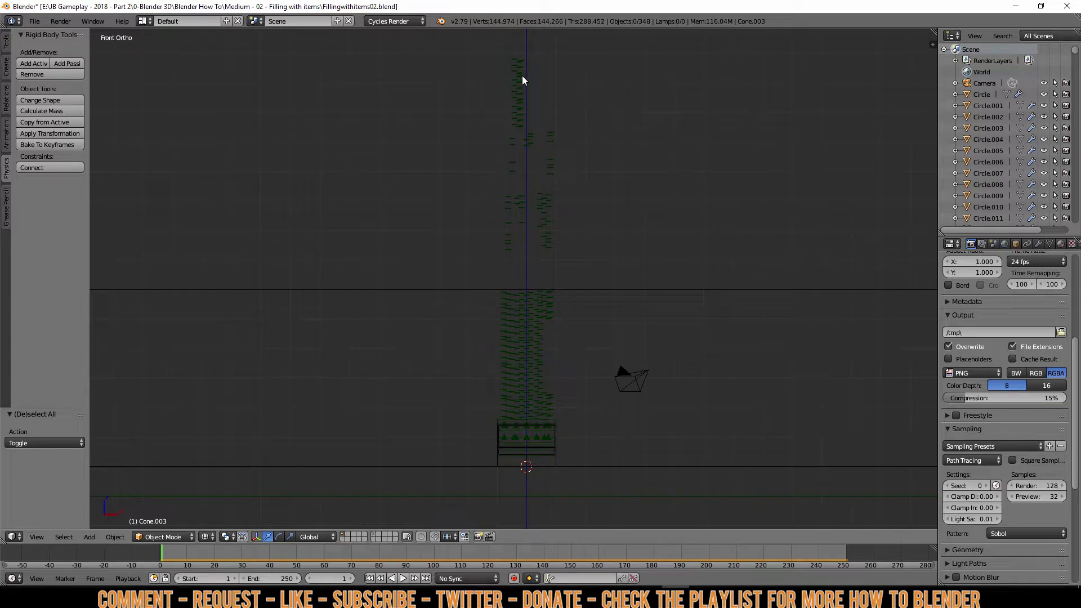
pyautogui.moveTo(522, 212); pyautogui.dragTo(524, 242, button='middle')
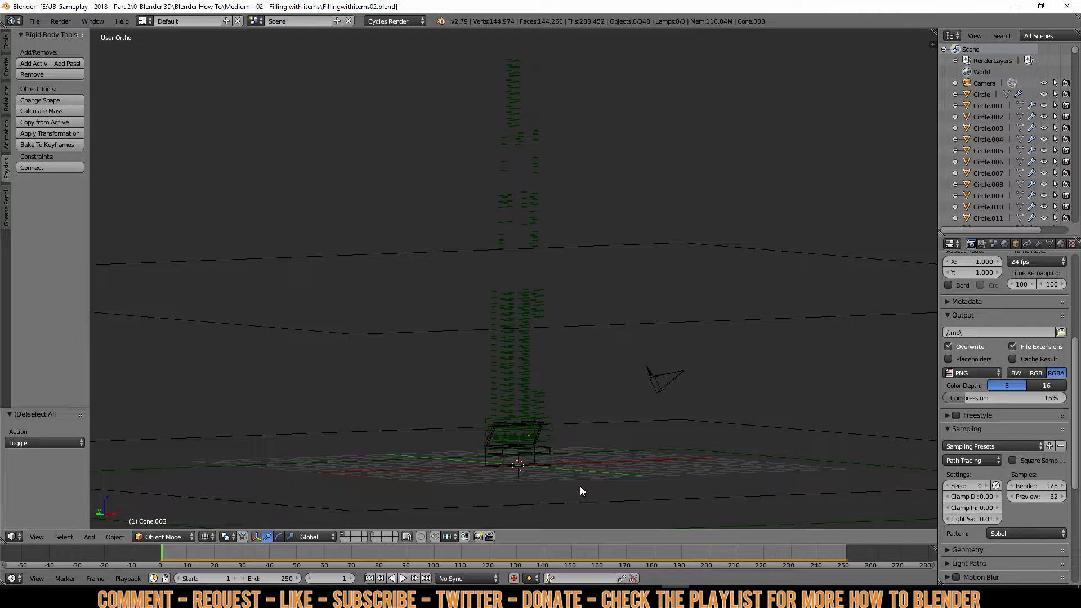
pyautogui.press('Delete')
pyautogui.press('KP_1')
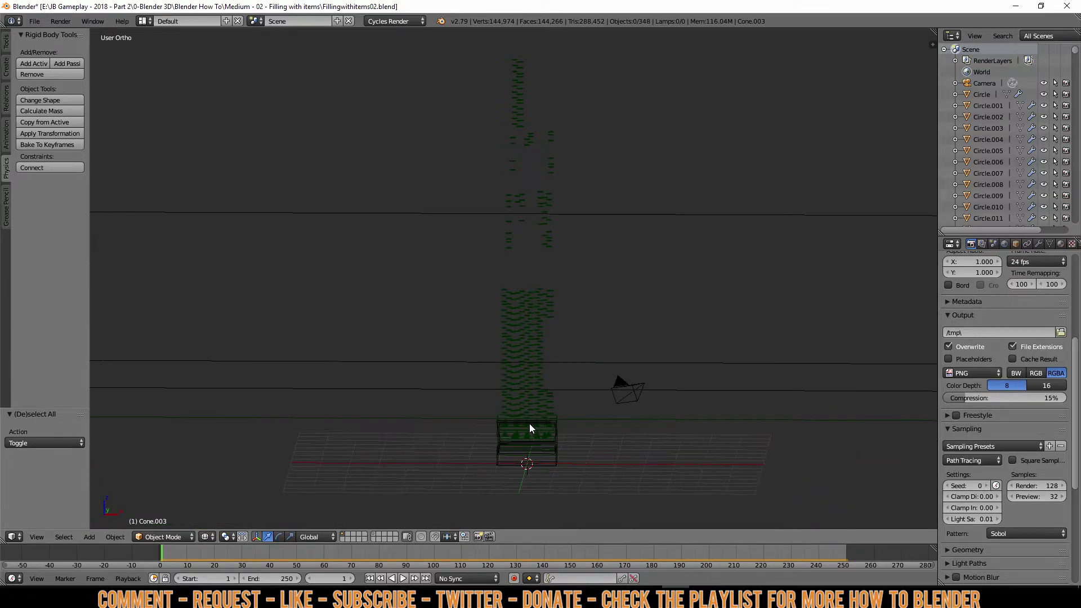
pyautogui.scroll(3, 619, 421)
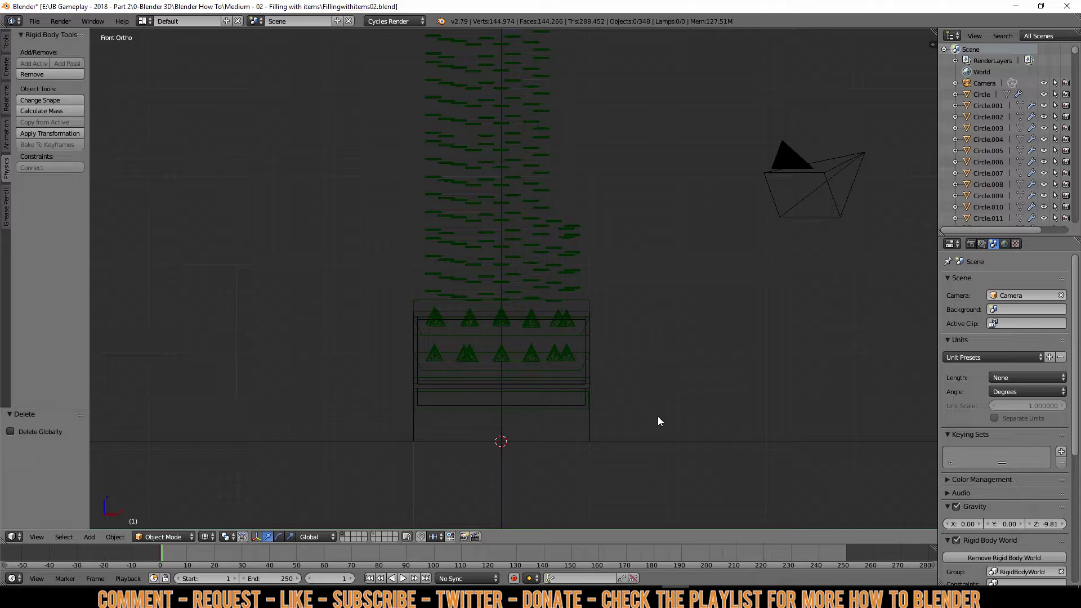
# - Jump to the last frame, 250, and set the animation's start frame to 250
pyautogui.click(426, 579)
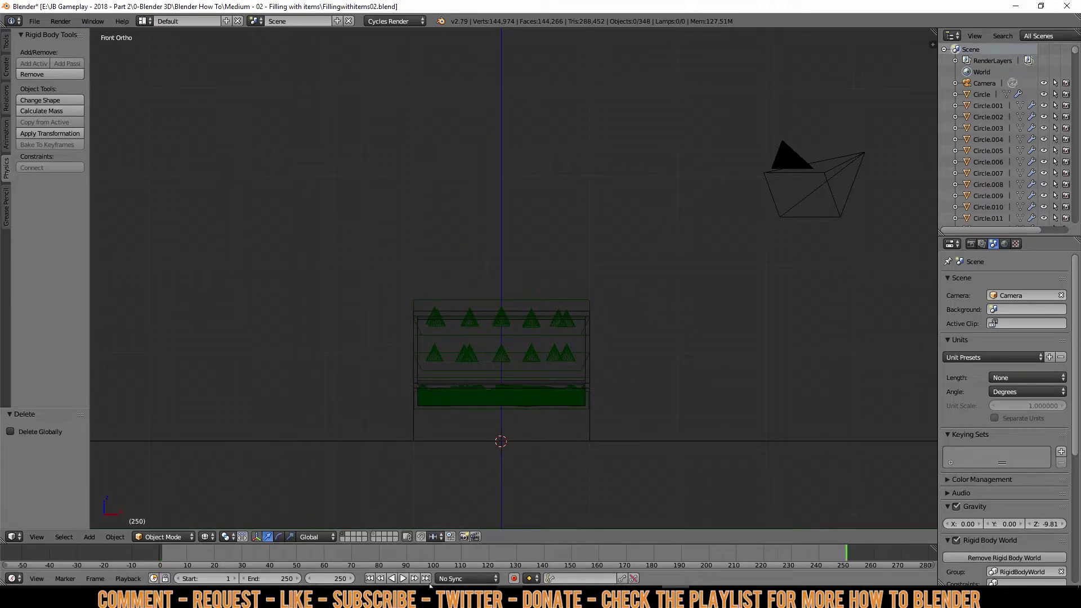
pyautogui.click(204, 580)
pyautogui.write('250')
pyautogui.press('Return')
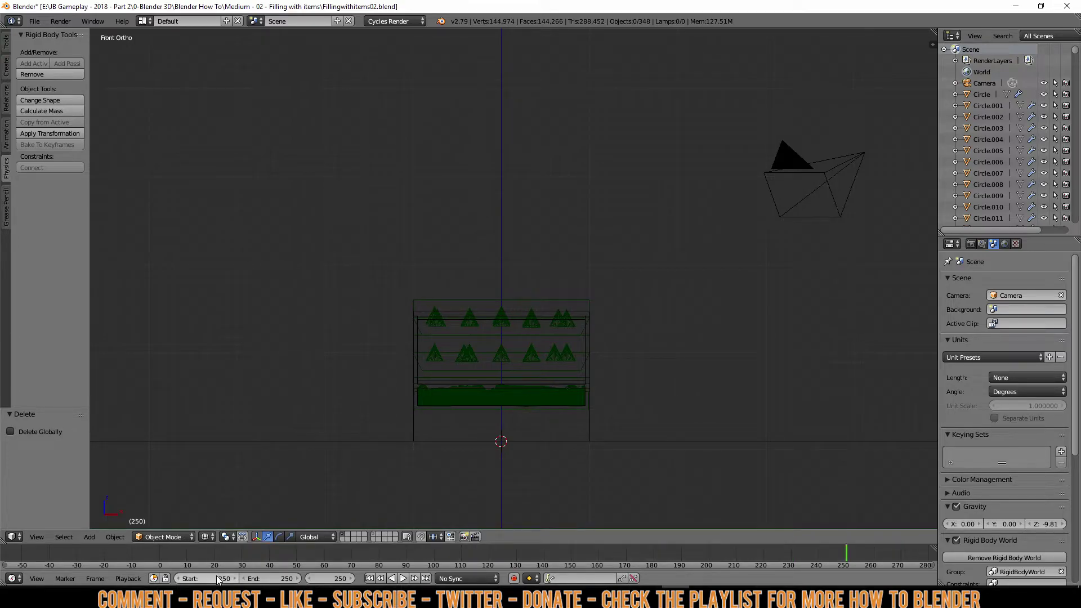
# - Box-select all the coins lying in the chest bottom in front view
pyautogui.scroll(5, 434, 321)
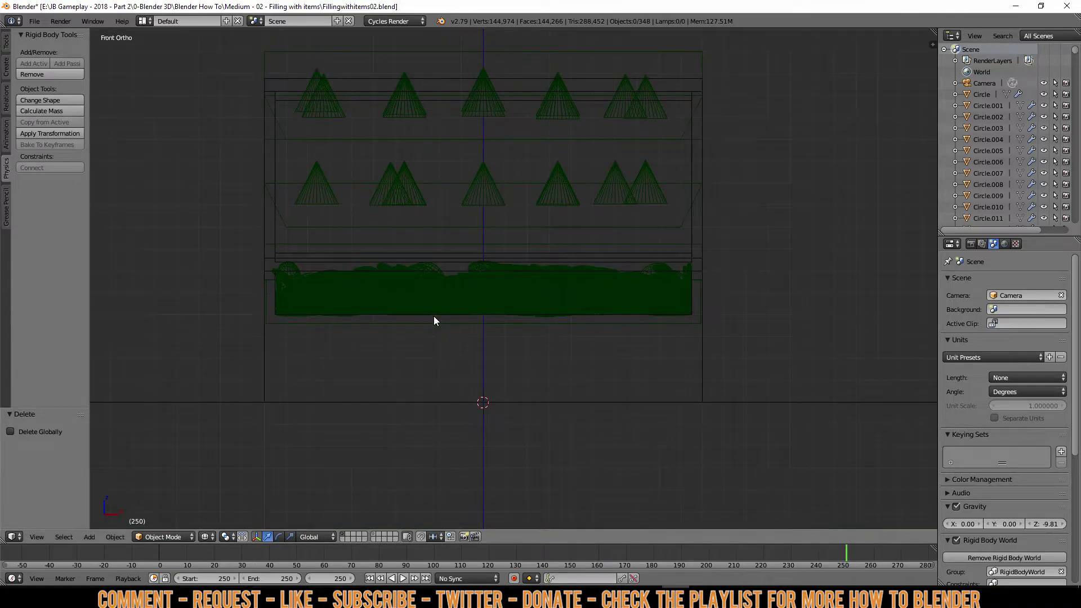
pyautogui.scroll(-2, 434, 316)
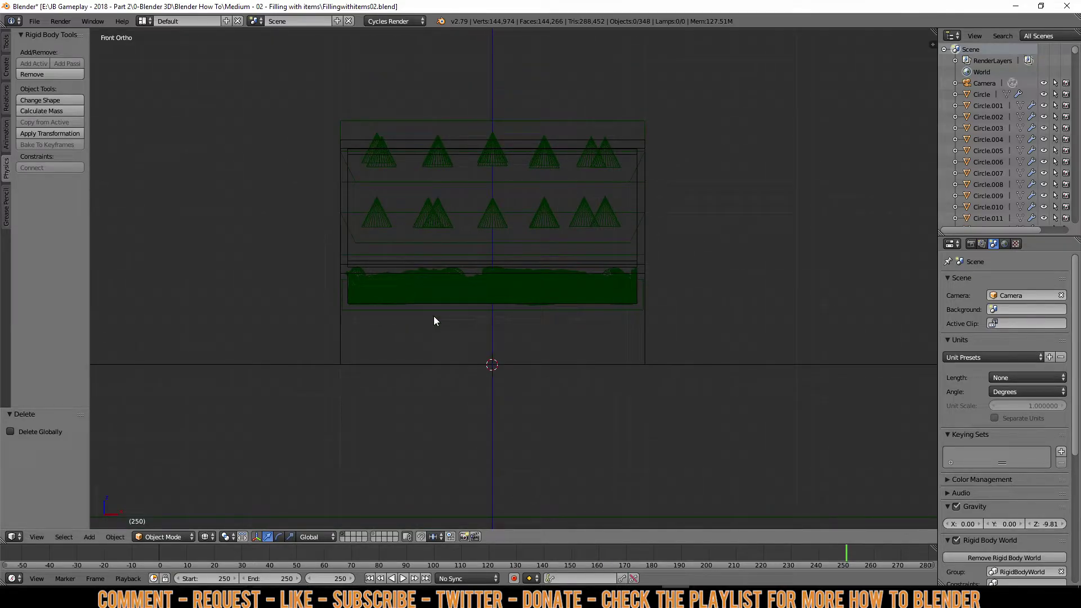
pyautogui.press('b')
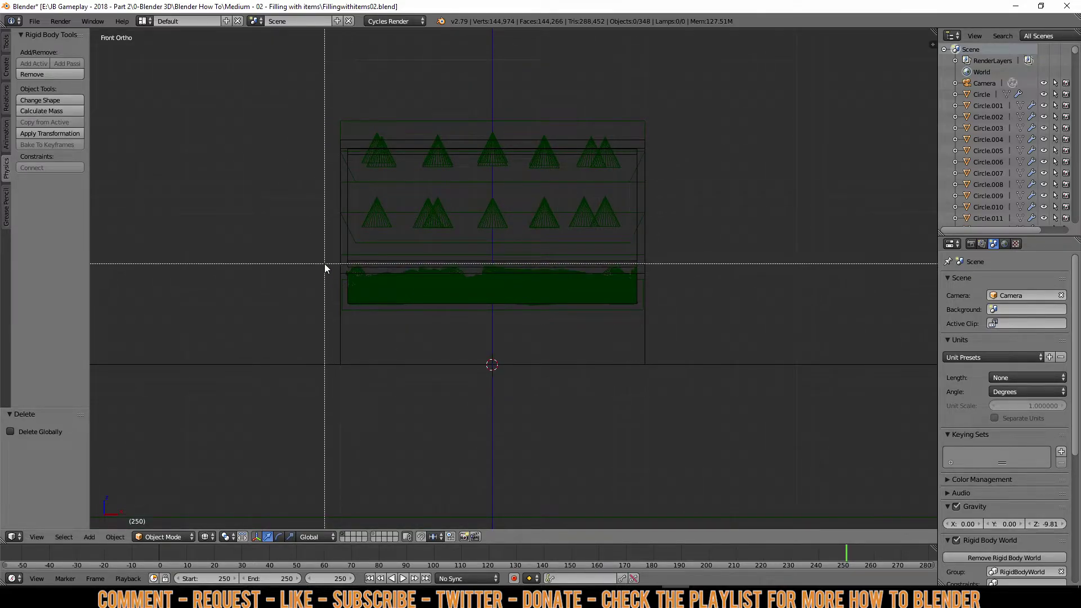
pyautogui.moveTo(325, 264); pyautogui.dragTo(681, 318)
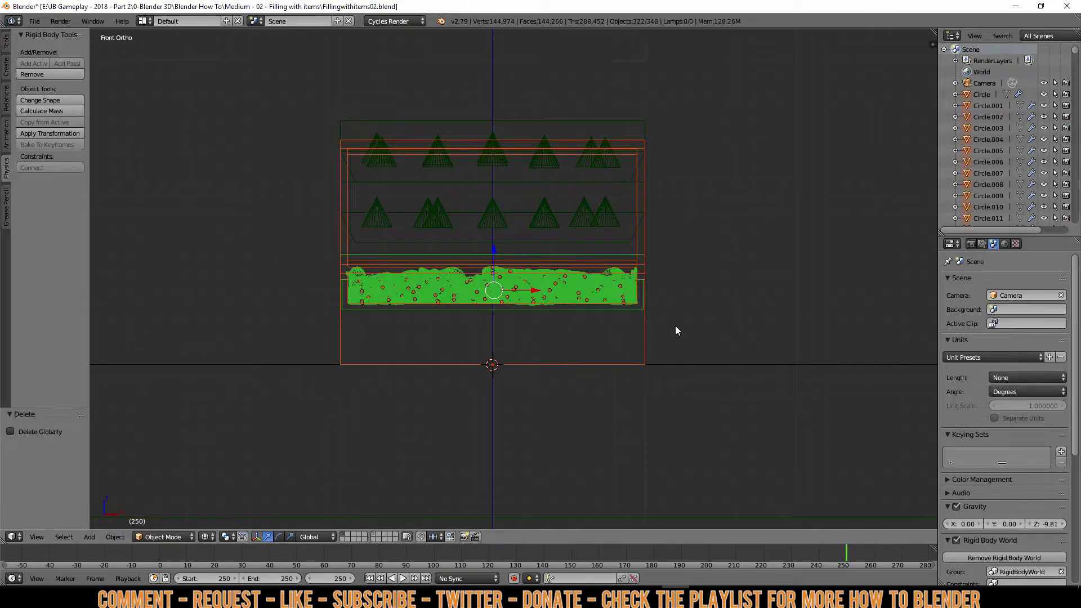
# - Trim the selection to just the coins by box-deselecting the chest pieces
pyautogui.scroll(-2, 657, 373)
pyautogui.moveTo(602, 434); pyautogui.dragTo(637, 467)
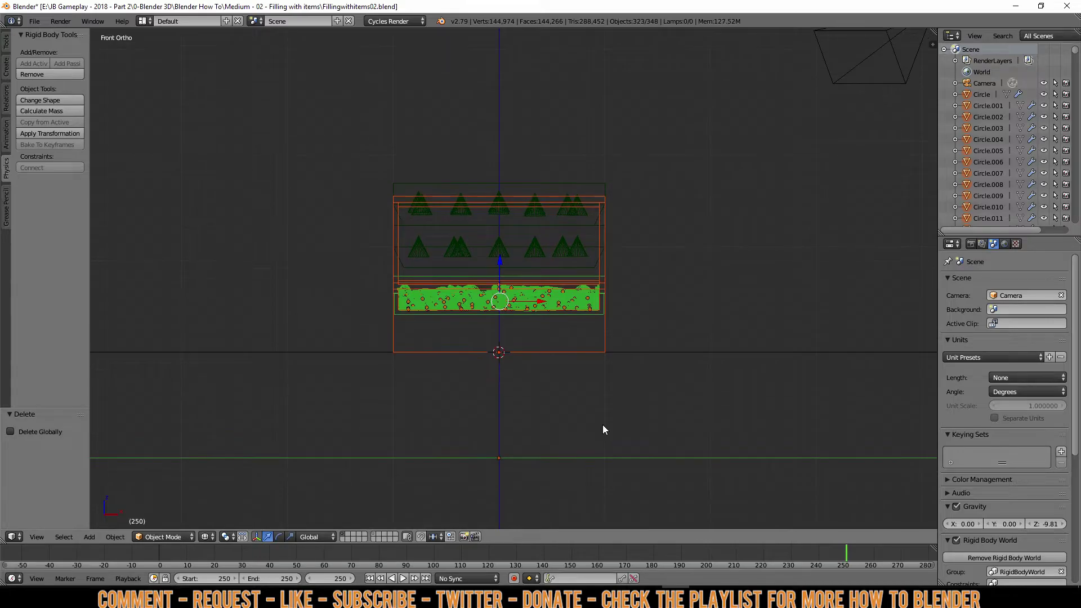
pyautogui.scroll(3, 603, 430)
pyautogui.press('b')
pyautogui.moveTo(648, 249); pyautogui.dragTo(749, 338, button='middle')
pyautogui.scroll(2, 684, 276)
pyautogui.press('b')
pyautogui.scroll(-7, 637, 348)
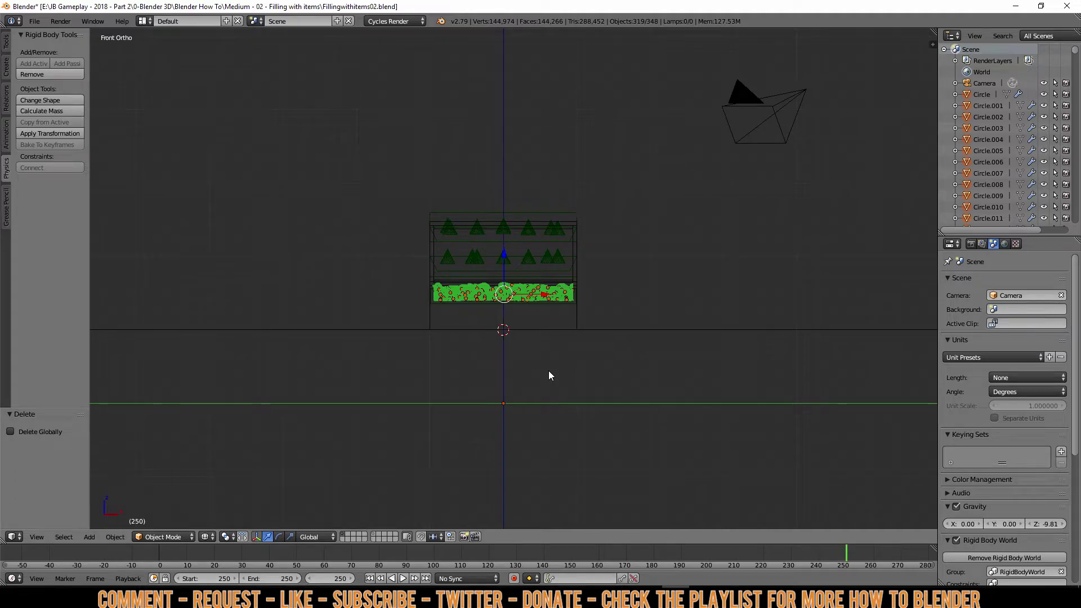
# - Duplicate the coins in place and move the copy to layer 2
pyautogui.hotkey('shift', 'd')
pyautogui.rightClick(629, 279)
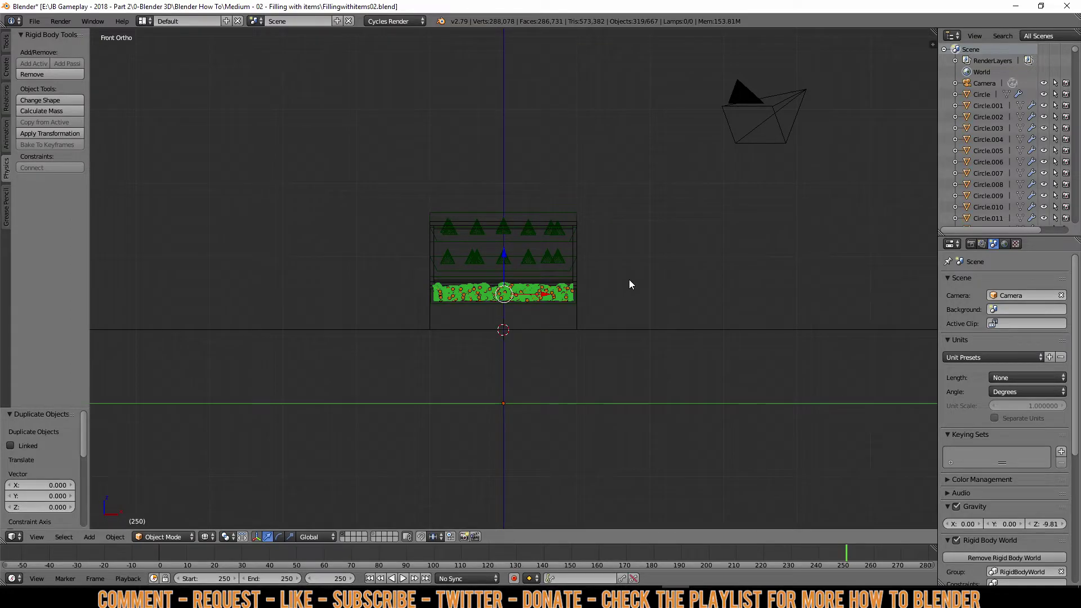
pyautogui.press('m')
pyautogui.click(728, 302)
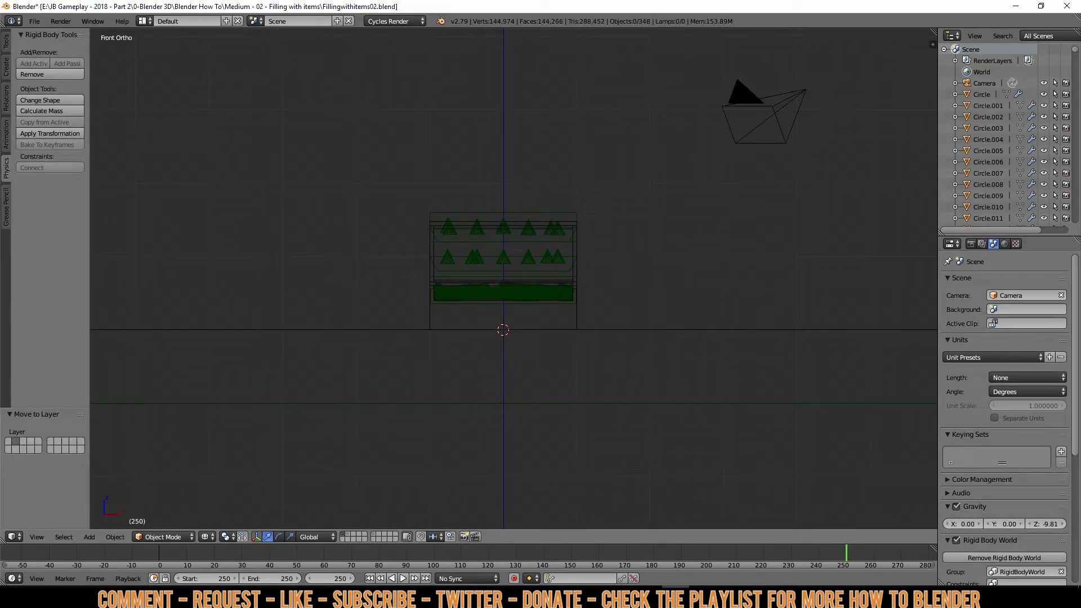
pyautogui.scroll(3, 413, 370)
# - Reselect all the coins and box-deselect the surrounding chest pieces
pyautogui.scroll(1, 414, 372)
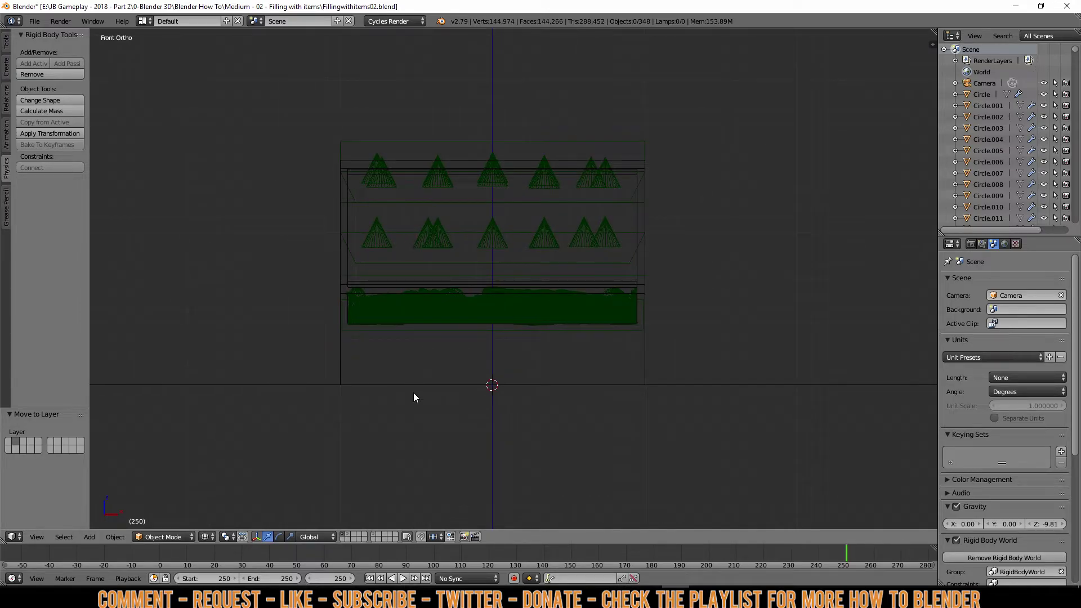
pyautogui.scroll(2, 416, 444)
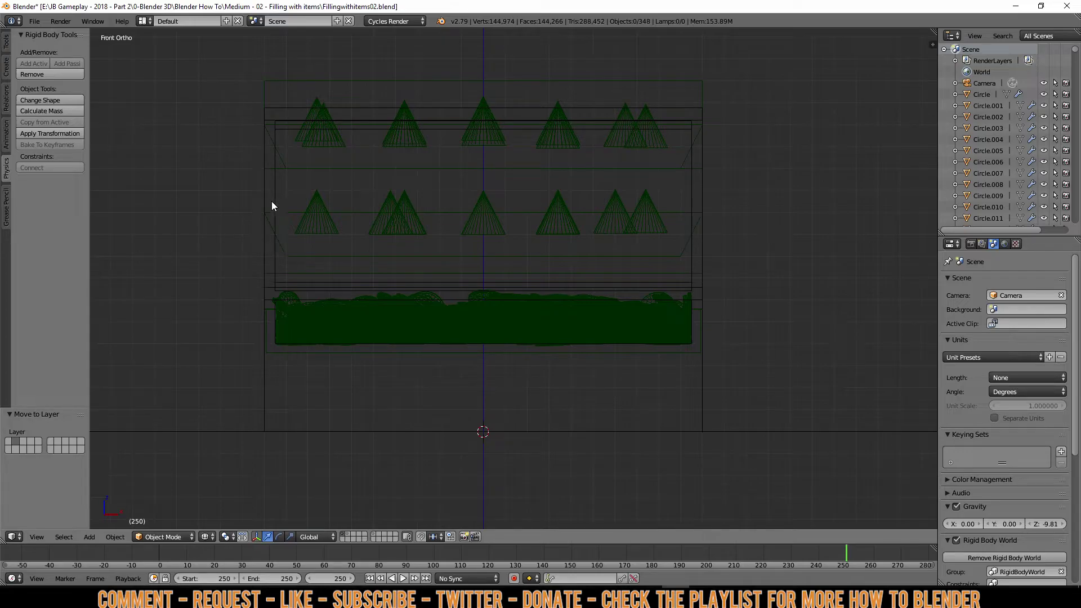
pyautogui.press('b')
pyautogui.moveTo(261, 281); pyautogui.dragTo(712, 361)
pyautogui.press('b')
pyautogui.moveTo(698, 235); pyautogui.dragTo(729, 324)
pyautogui.moveTo(730, 324); pyautogui.dragTo(731, 325, button='middle')
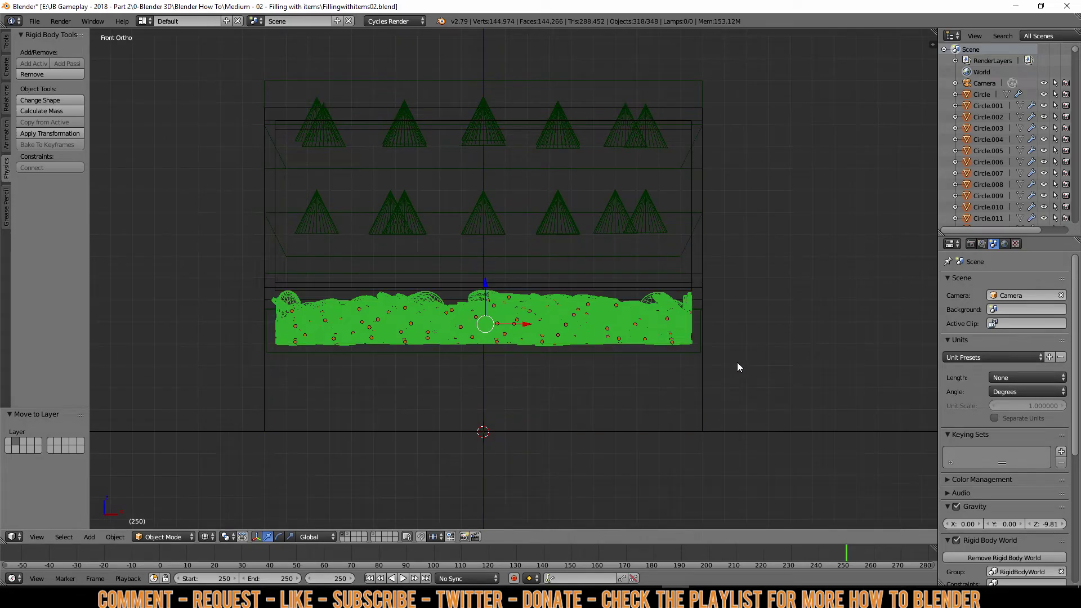
pyautogui.scroll(-4, 619, 357)
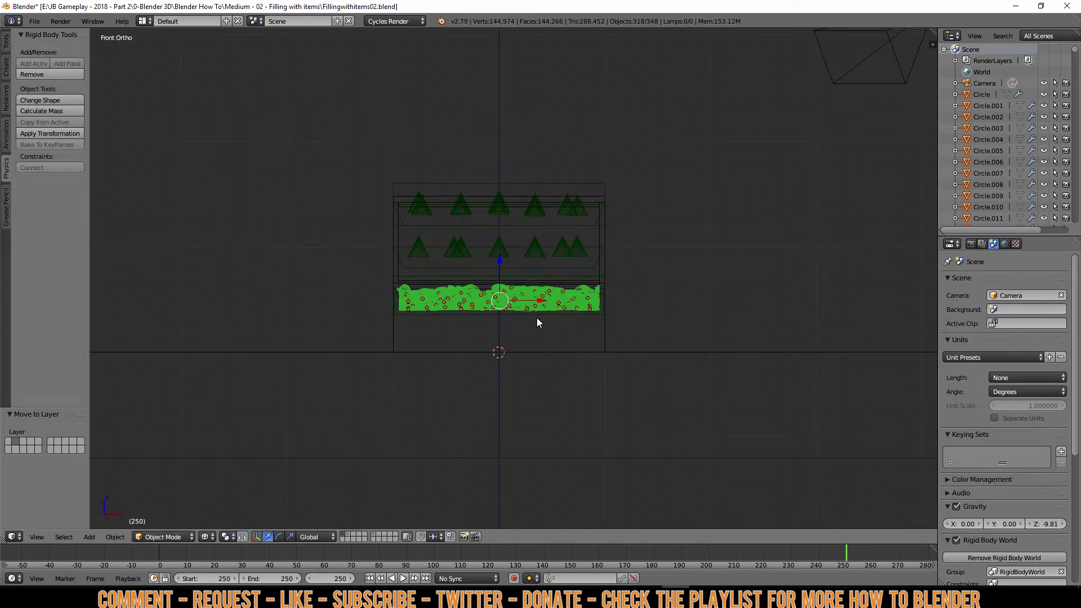
# - Duplicate the coins in place onto a separate layer, show only it, and make Circle.951 active
pyautogui.hotkey('shift', 'd')
pyautogui.rightClick(716, 217)
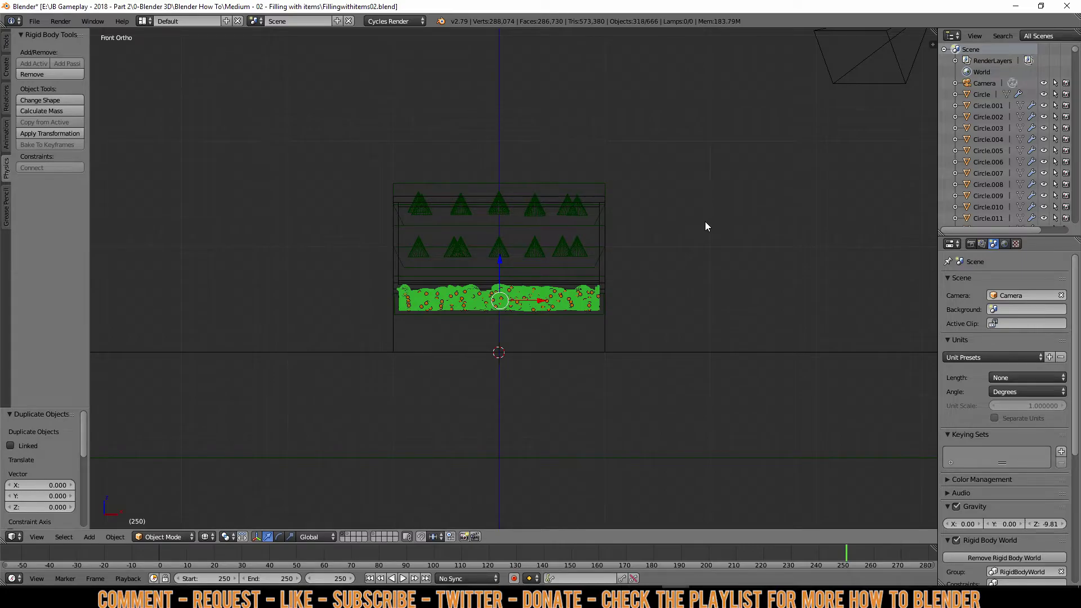
pyautogui.press('m')
pyautogui.click(798, 251)
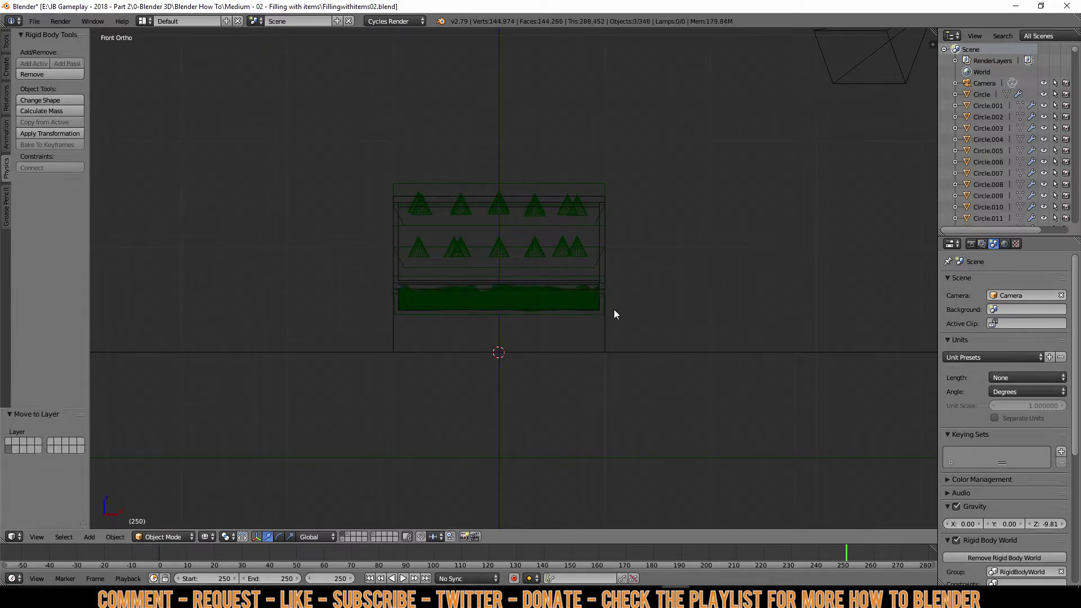
pyautogui.click(346, 540)
pyautogui.scroll(4, 512, 334)
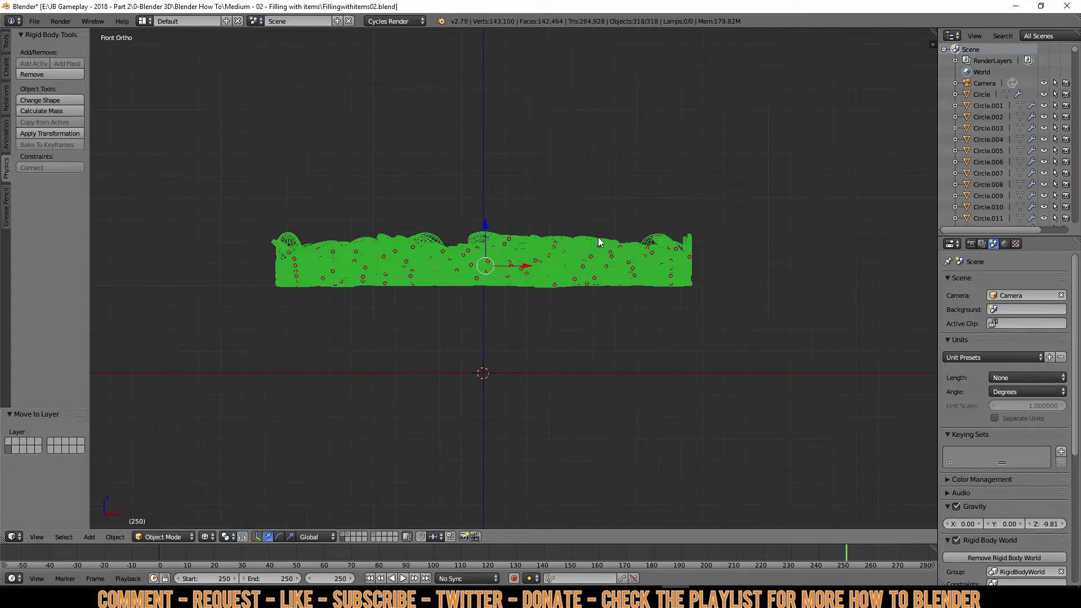
pyautogui.keyDown('shift'); pyautogui.rightClick(585, 258); pyautogui.keyUp('shift')
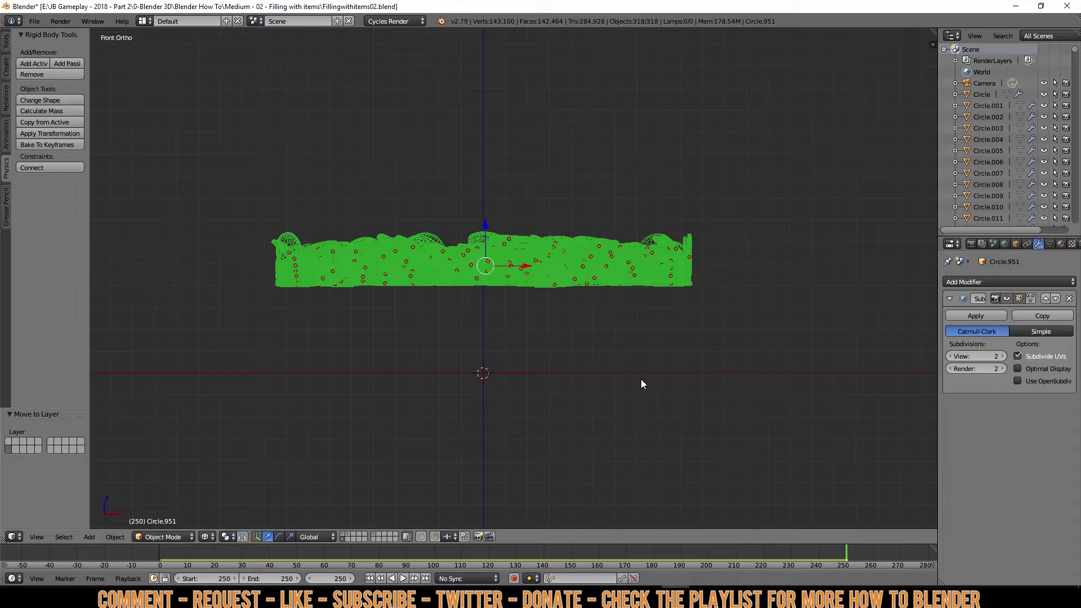
# - Join the selected coins into Circle.951 and inspect the mesh in Edit Mode
pyautogui.hotkey('ctrl', 'j')
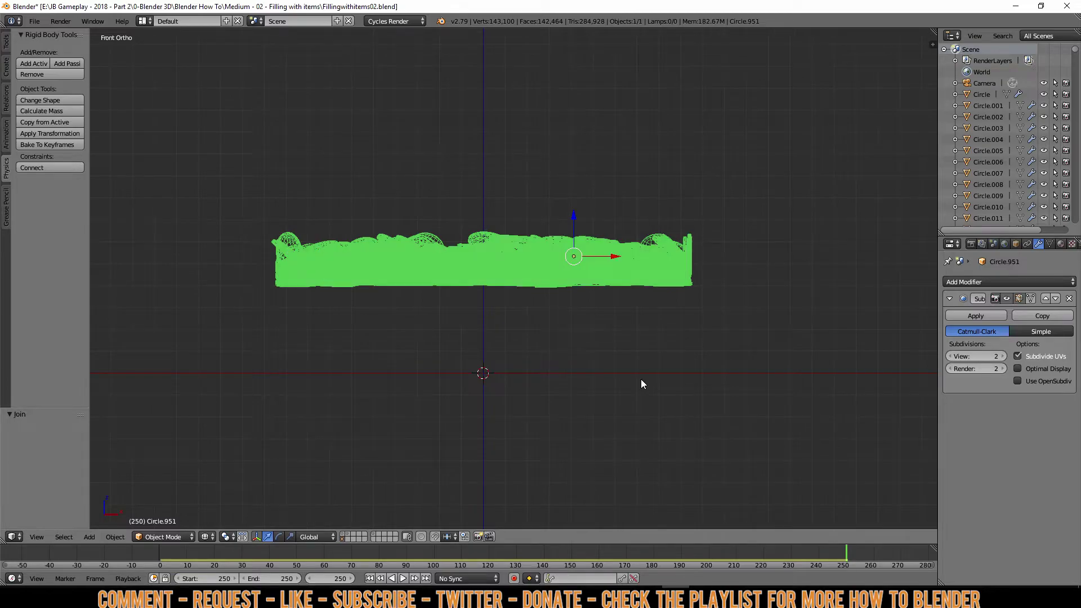
pyautogui.press('Tab')
pyautogui.moveTo(637, 362); pyautogui.dragTo(572, 390, button='middle')
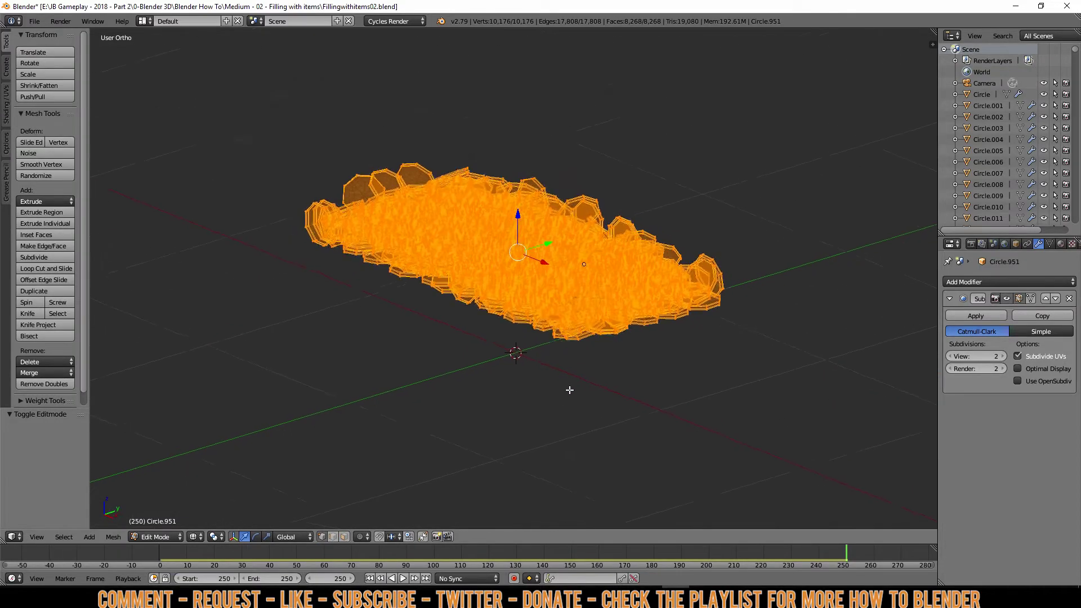
pyautogui.moveTo(420, 326); pyautogui.dragTo(462, 345, button='middle')
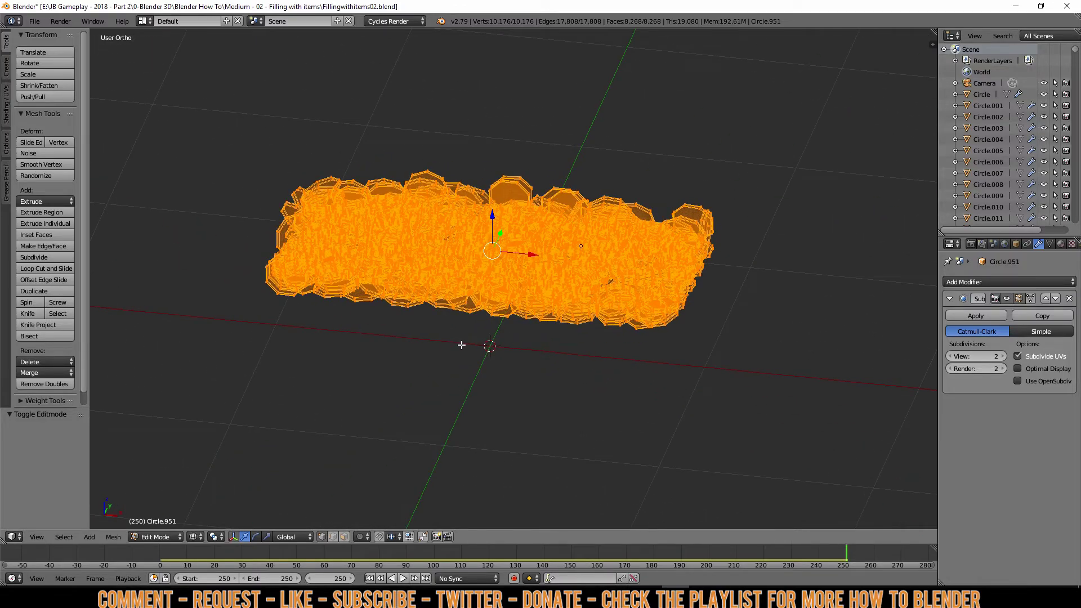
pyautogui.press('Tab')
pyautogui.scroll(-3, 464, 342)
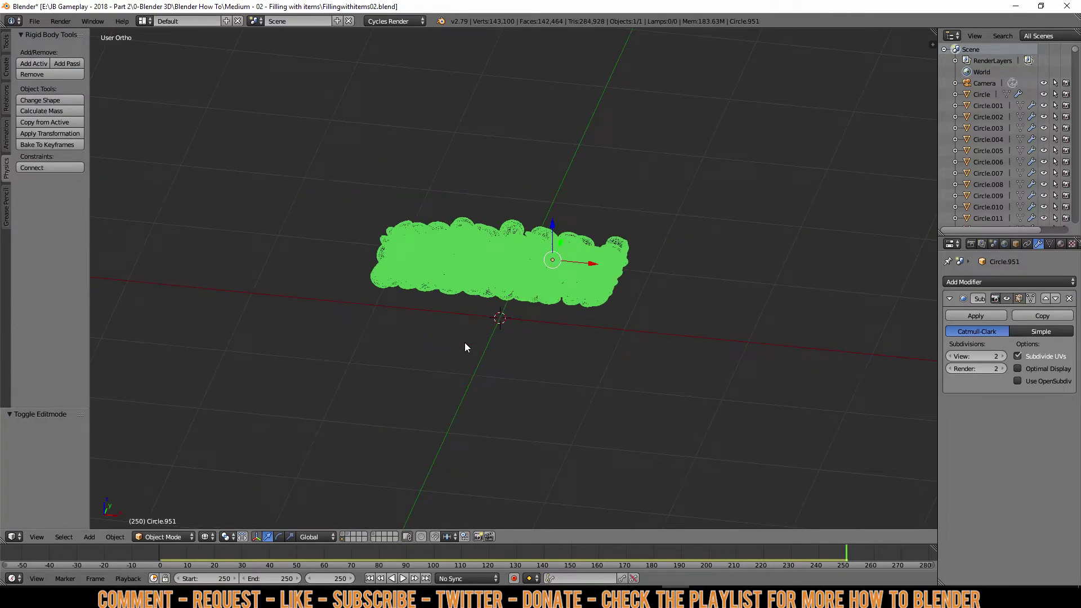
# - Remove the coin mesh's rigid body physics and delete it
pyautogui.click(36, 73)
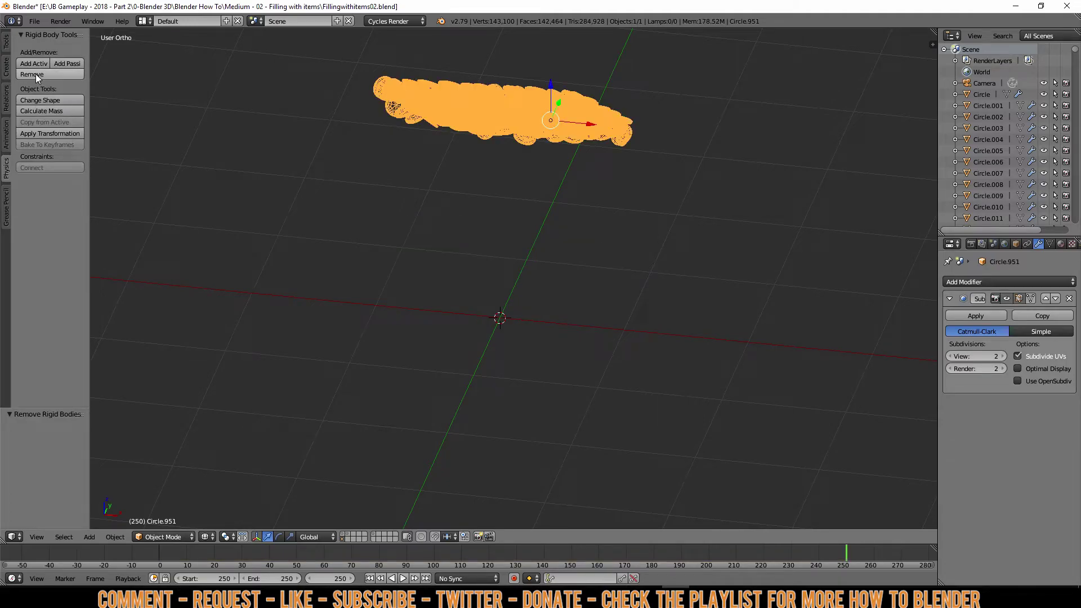
pyautogui.press('z')
pyautogui.moveTo(631, 170); pyautogui.dragTo(631, 146, button='middle')
pyautogui.press('x')
pyautogui.click(625, 138)
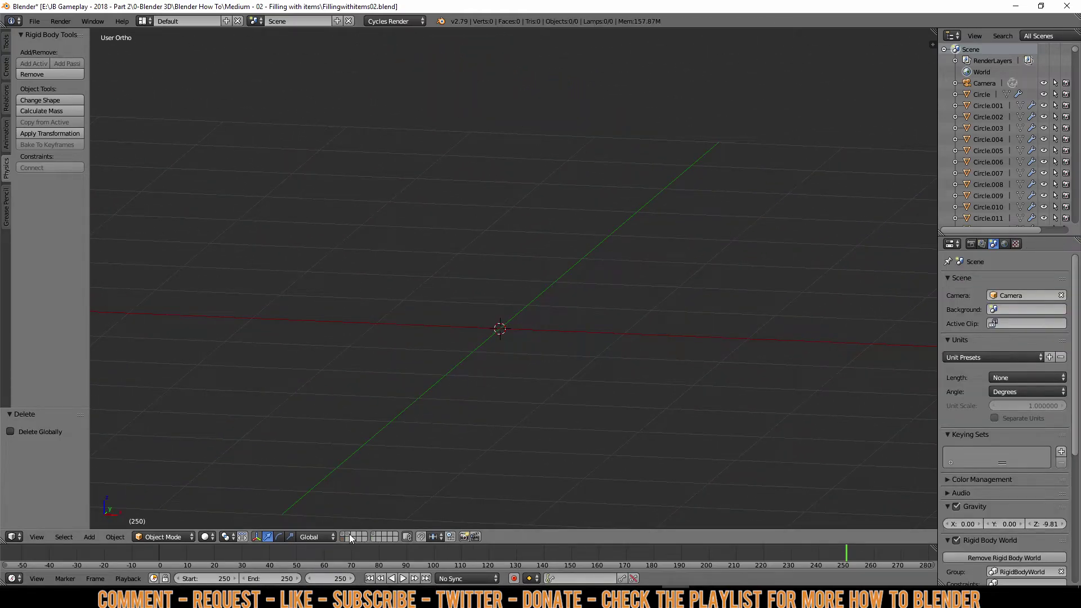
# - Undo the deletion, join the coins into Plane.004, and remove its rigid body
pyautogui.hotkey('ctrl', 'z')
pyautogui.scroll(-4, 582, 216)
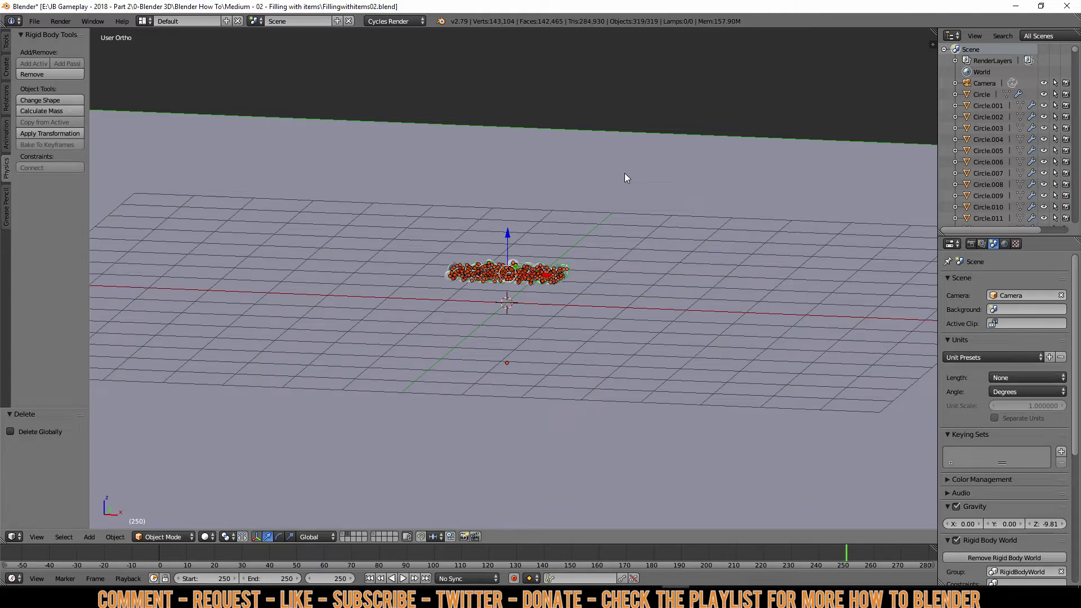
pyautogui.keyDown('shift'); pyautogui.rightClick(550, 384); pyautogui.keyUp('shift')
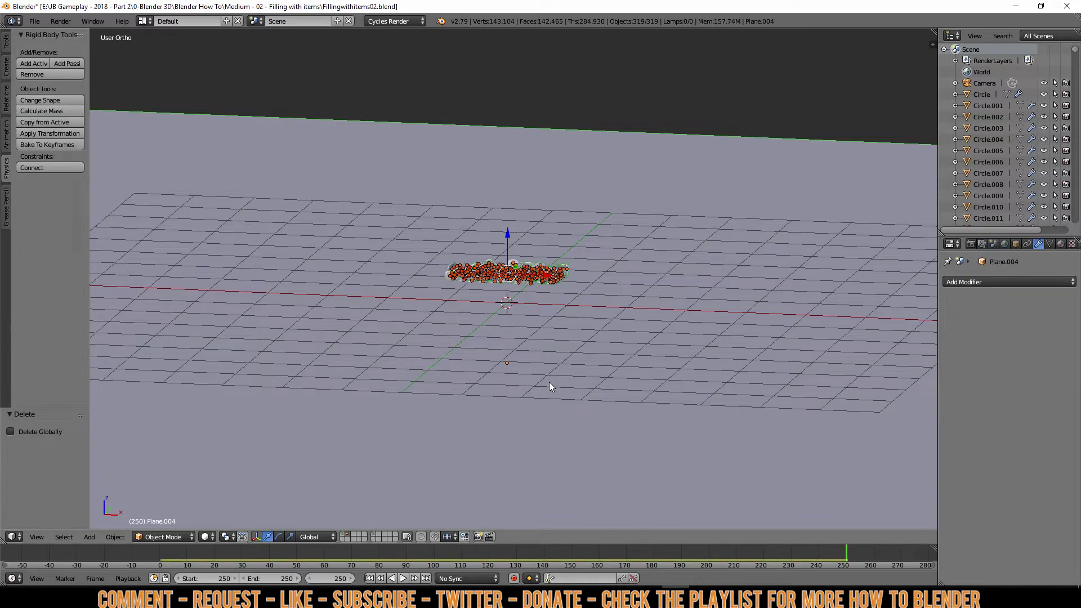
pyautogui.hotkey('ctrl', 'j')
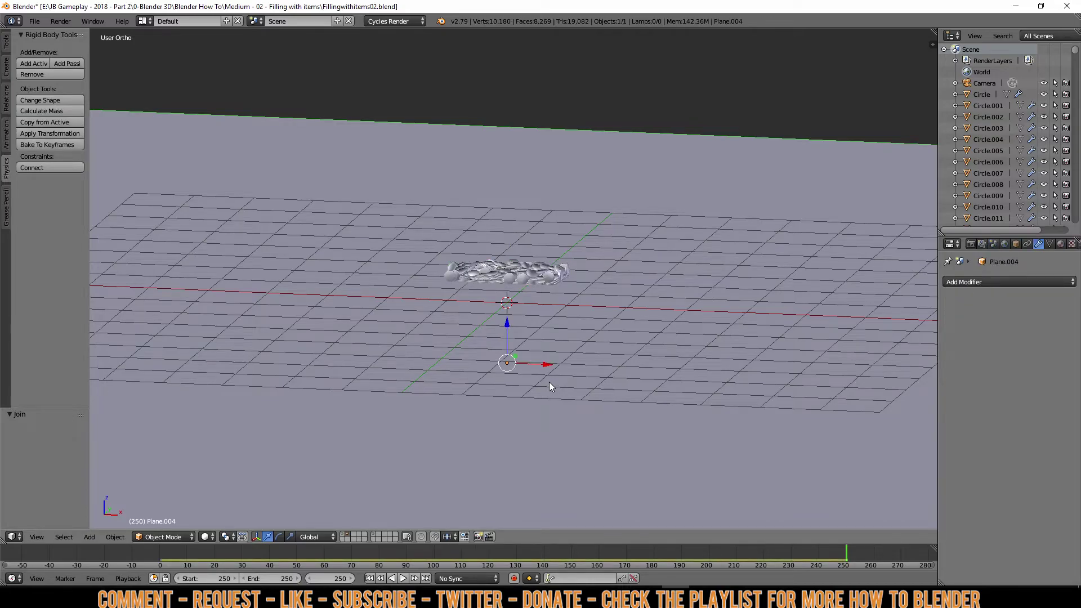
pyautogui.click(30, 74)
# - Delete the flat ground plane's vertices from Plane.004 in front orthographic view
pyautogui.moveTo(566, 255); pyautogui.dragTo(591, 239, button='middle')
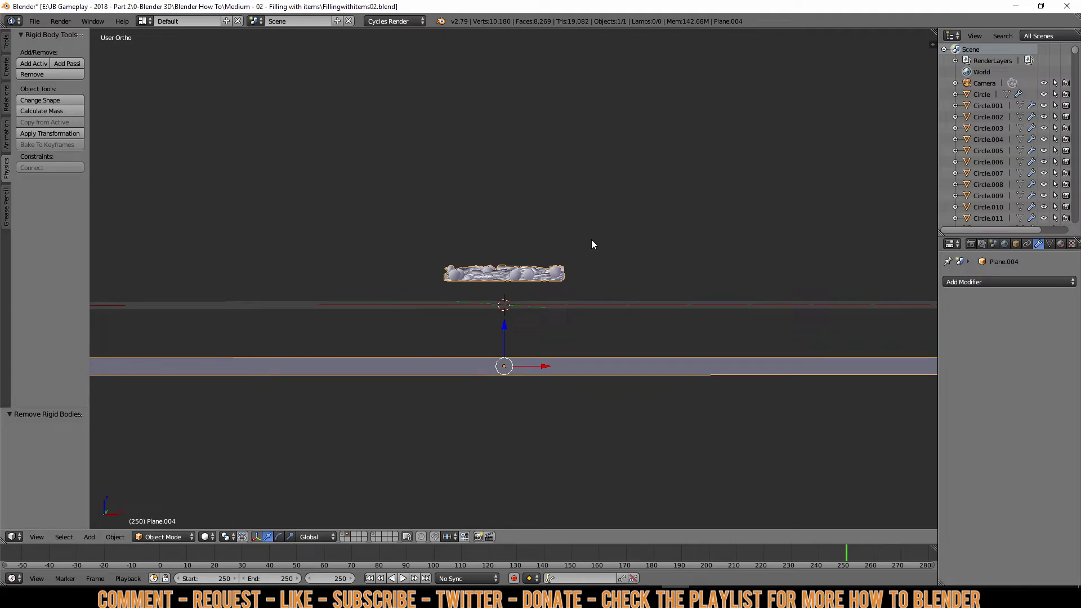
pyautogui.press('KP_1')
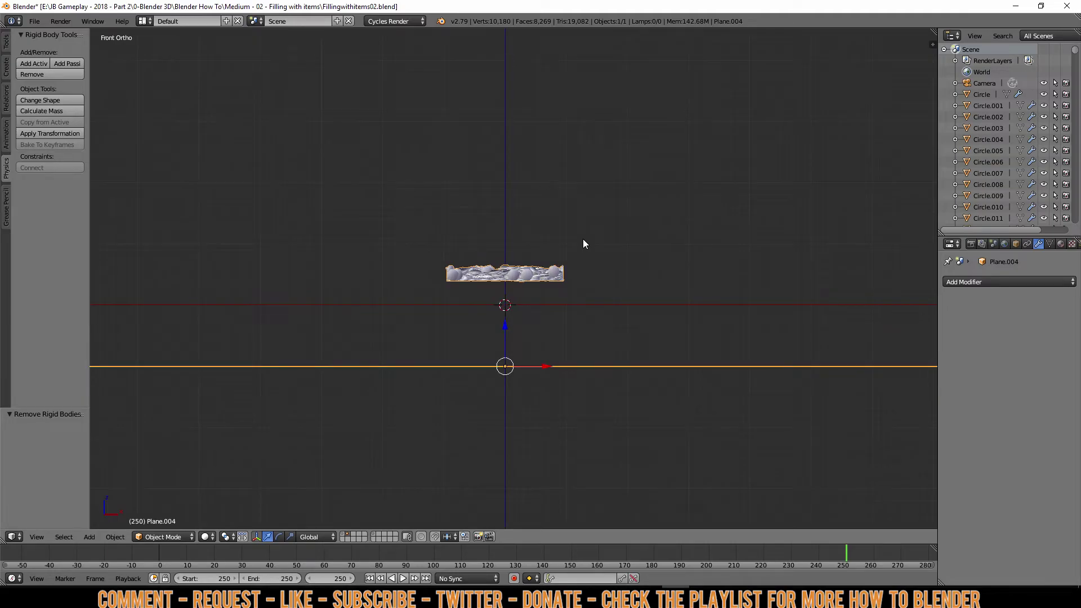
pyautogui.scroll(-5, 517, 310)
pyautogui.press('Tab')
pyautogui.press('a')
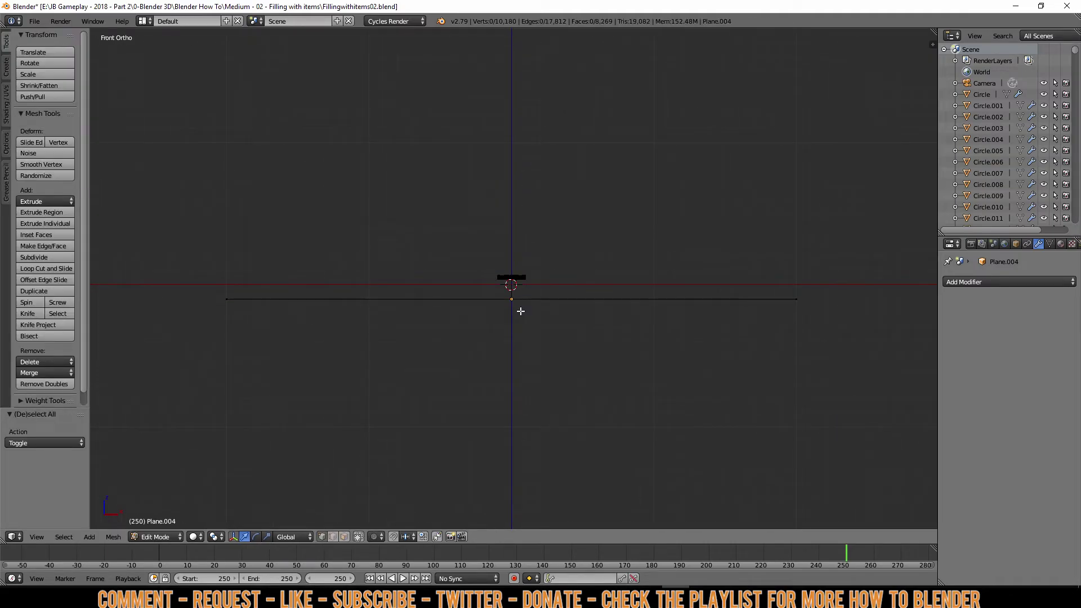
pyautogui.press('b')
pyautogui.moveTo(848, 381); pyautogui.dragTo(160, 292)
pyautogui.press('x')
pyautogui.click(230, 266)
pyautogui.scroll(8, 719, 394)
pyautogui.press('Tab')
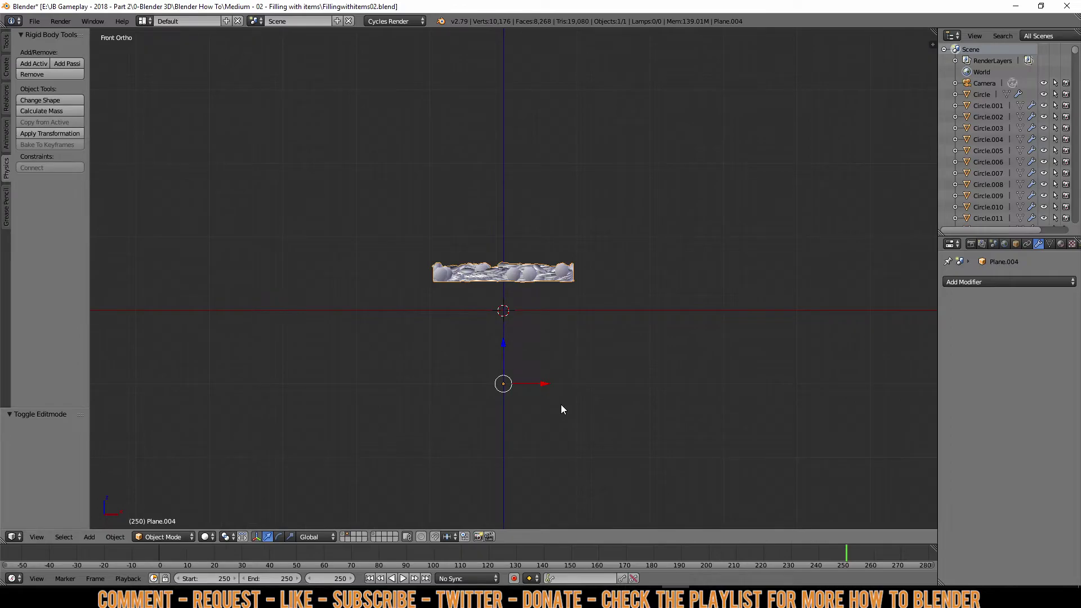
# - Raise the coin pile object 1 unit along Z
pyautogui.press('g')
pyautogui.press('z')
pyautogui.click(565, 329)
pyautogui.keyDown('shift'); pyautogui.scroll(3, 566, 329); pyautogui.keyUp('shift')
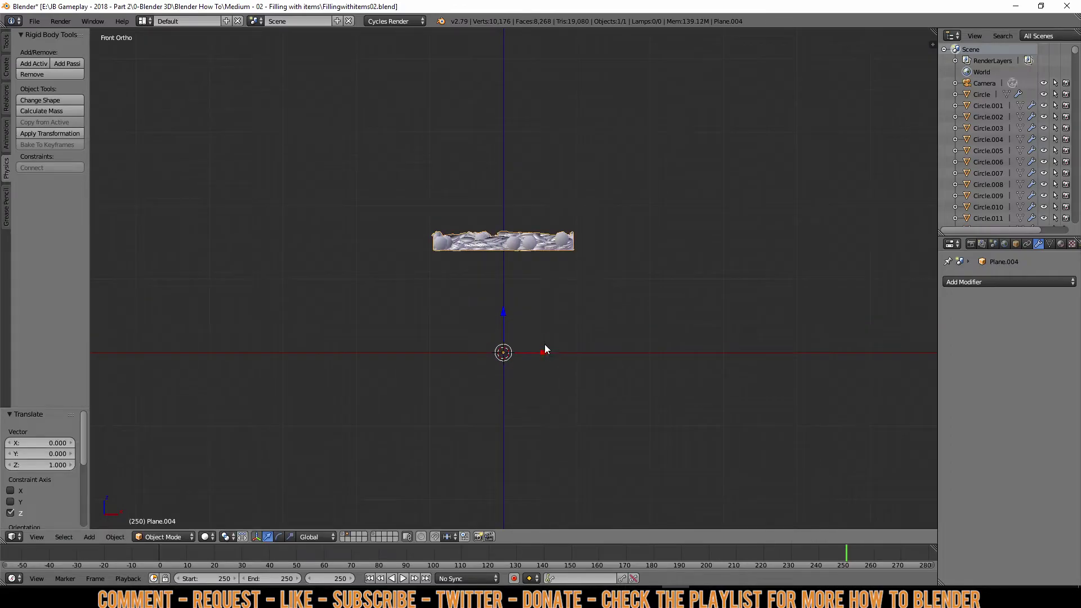
# - Lower all the pile's geometry 1.4 units on Z in Edit Mode, then deselect everything
pyautogui.press('Tab')
pyautogui.scroll(2, 550, 370)
pyautogui.press('b')
pyautogui.moveTo(327, 139); pyautogui.dragTo(745, 304)
pyautogui.press('g')
pyautogui.press('z')
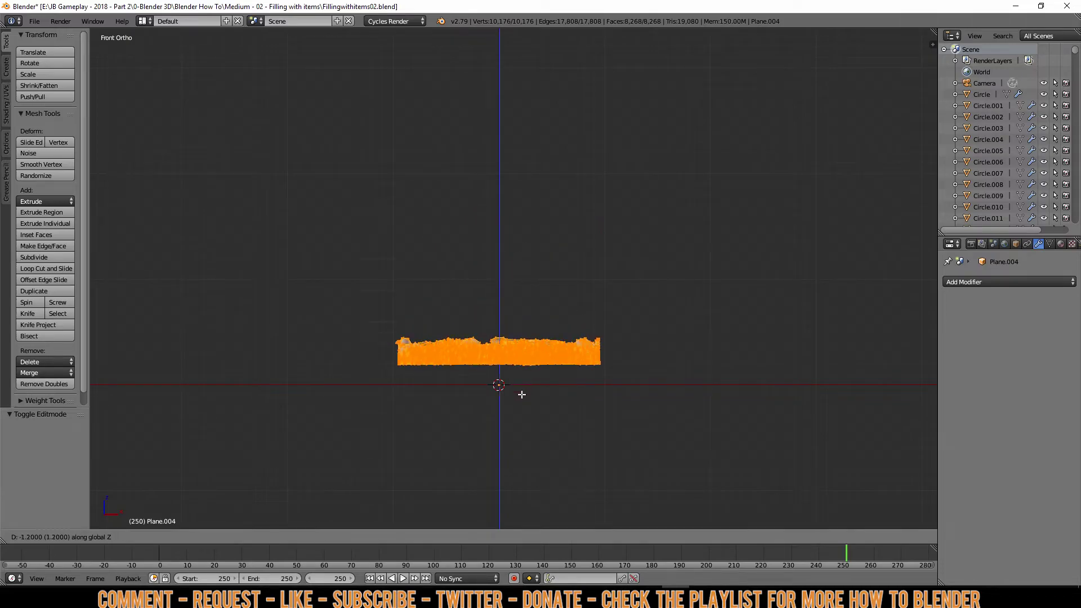
pyautogui.click(525, 413)
pyautogui.keyDown('shift'); pyautogui.scroll(-4, 501, 363); pyautogui.keyUp('shift')
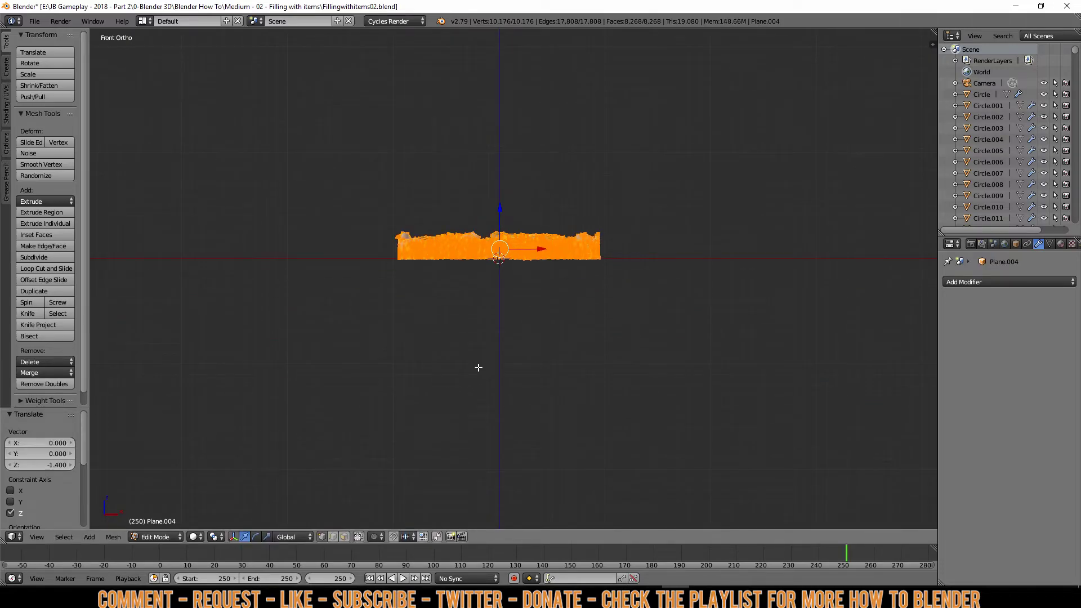
pyautogui.scroll(4, 479, 368)
pyautogui.keyDown('shift'); pyautogui.scroll(2, 472, 356); pyautogui.keyUp('shift')
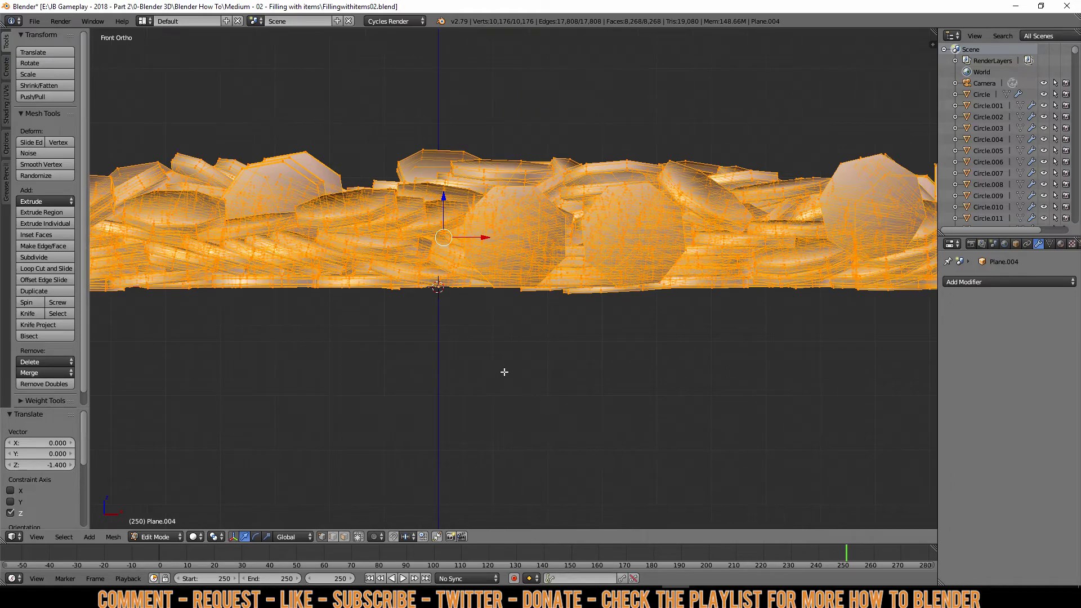
pyautogui.scroll(-7, 513, 366)
pyautogui.press('Tab')
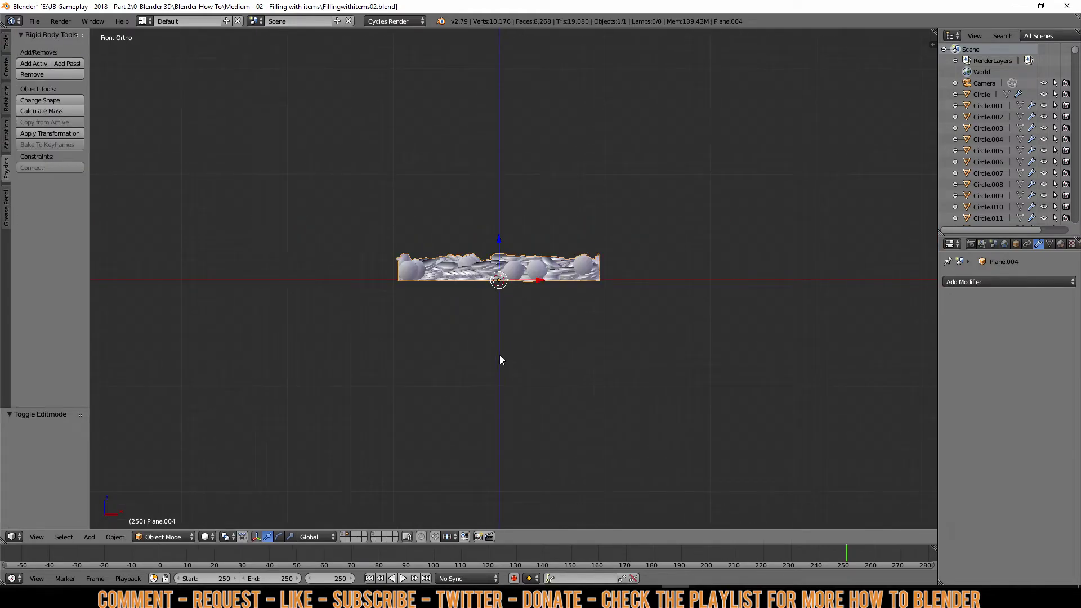
pyautogui.press('a')
pyautogui.keyDown('shift'); pyautogui.scroll(2, 499, 360); pyautogui.keyUp('shift')
pyautogui.scroll(1, 497, 393)
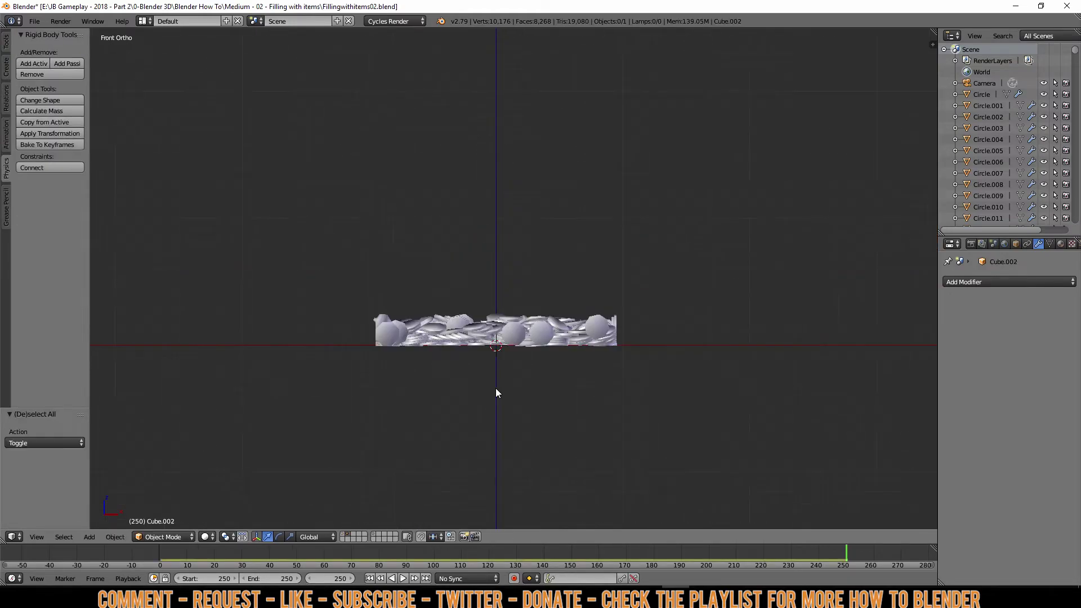
# - Move the chest's middle and top shelf pieces to another layer
pyautogui.keyDown('shift'); pyautogui.click(345, 533); pyautogui.keyUp('shift')
pyautogui.scroll(1, 484, 389)
pyautogui.click(534, 198)
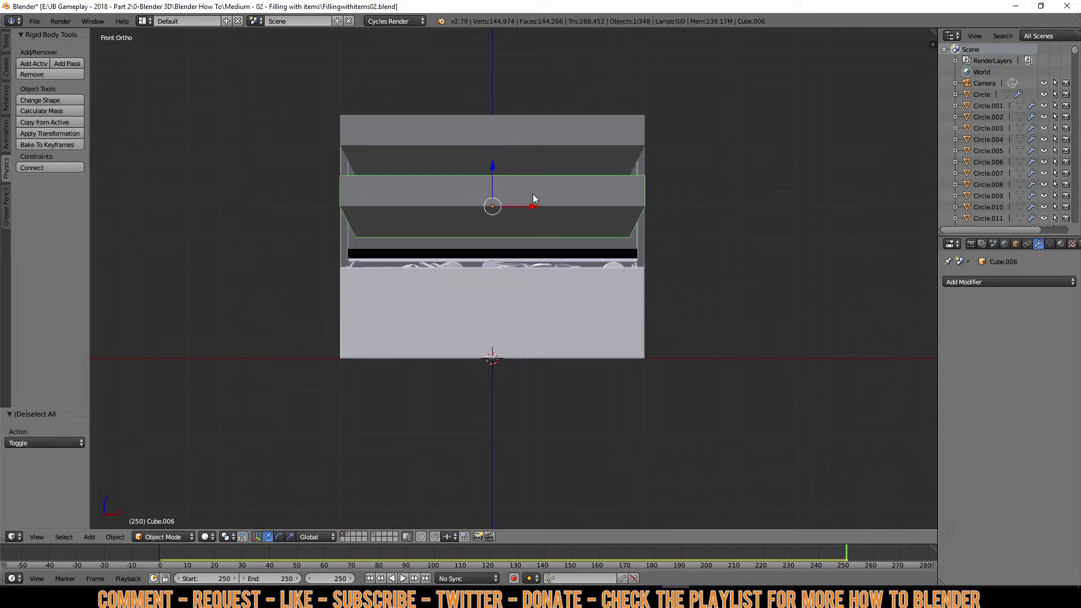
pyautogui.keyDown('shift'); pyautogui.click(559, 138); pyautogui.keyUp('shift')
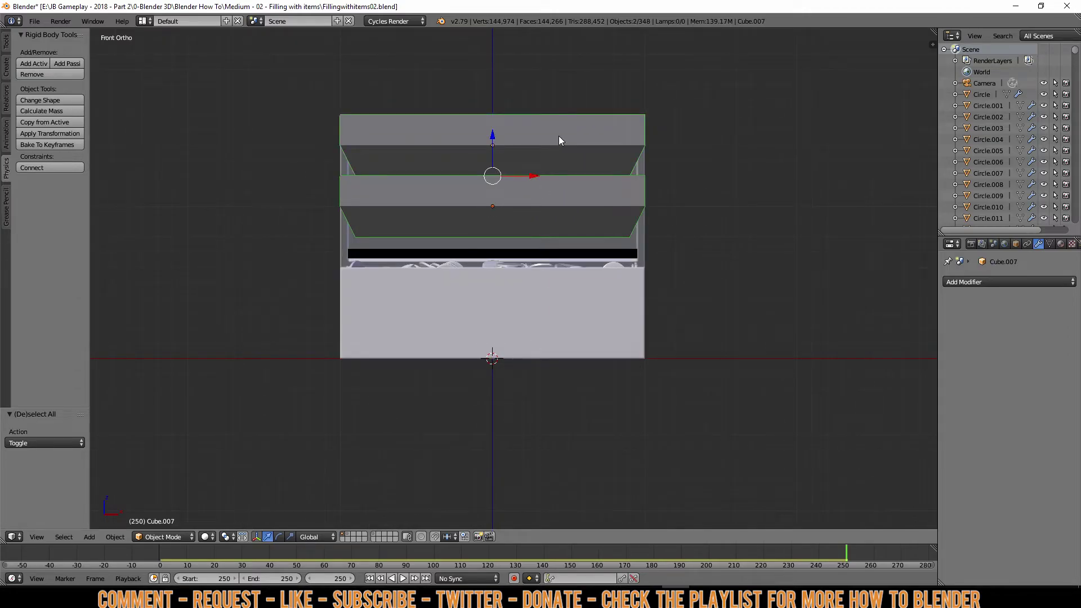
pyautogui.press('KP_3')
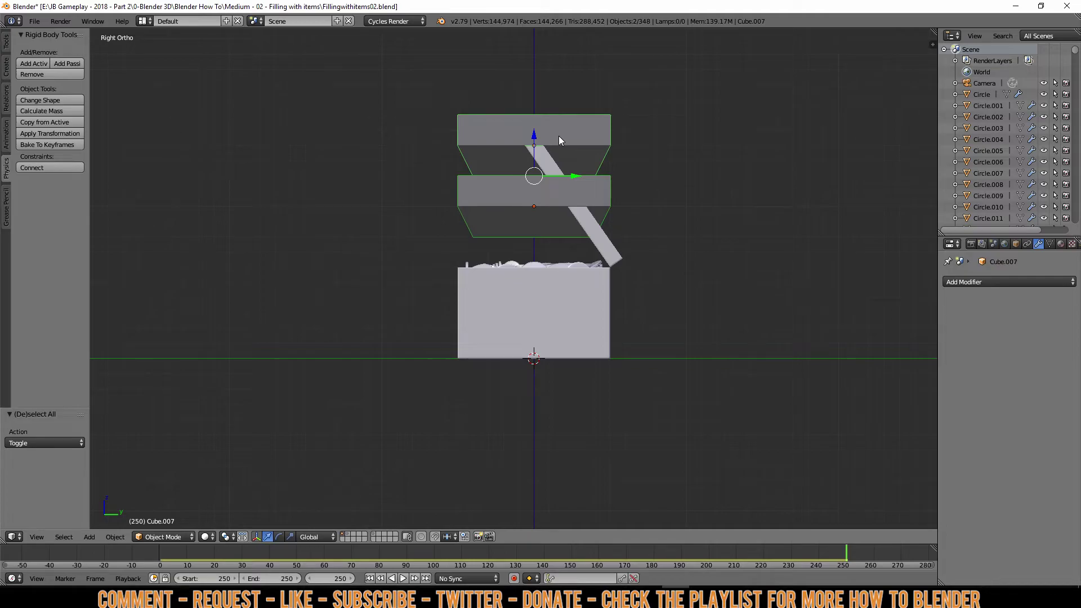
pyautogui.press('m')
pyautogui.click(651, 162)
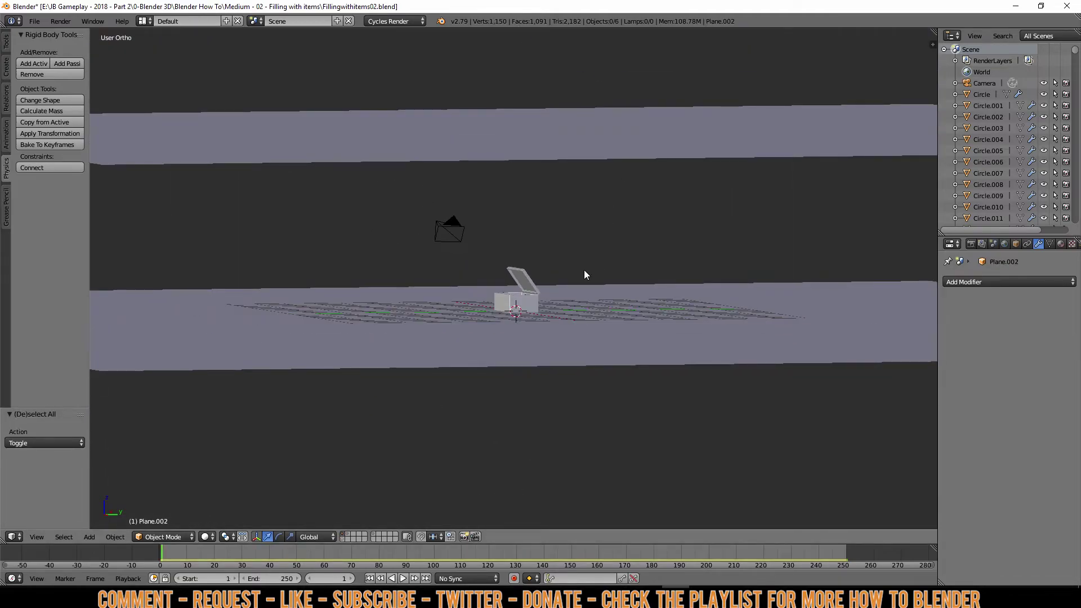
# - Move the coin pile onto the chest's layer and show that layer
pyautogui.scroll(6, 585, 274)
pyautogui.moveTo(566, 370); pyautogui.dragTo(574, 321, button='middle')
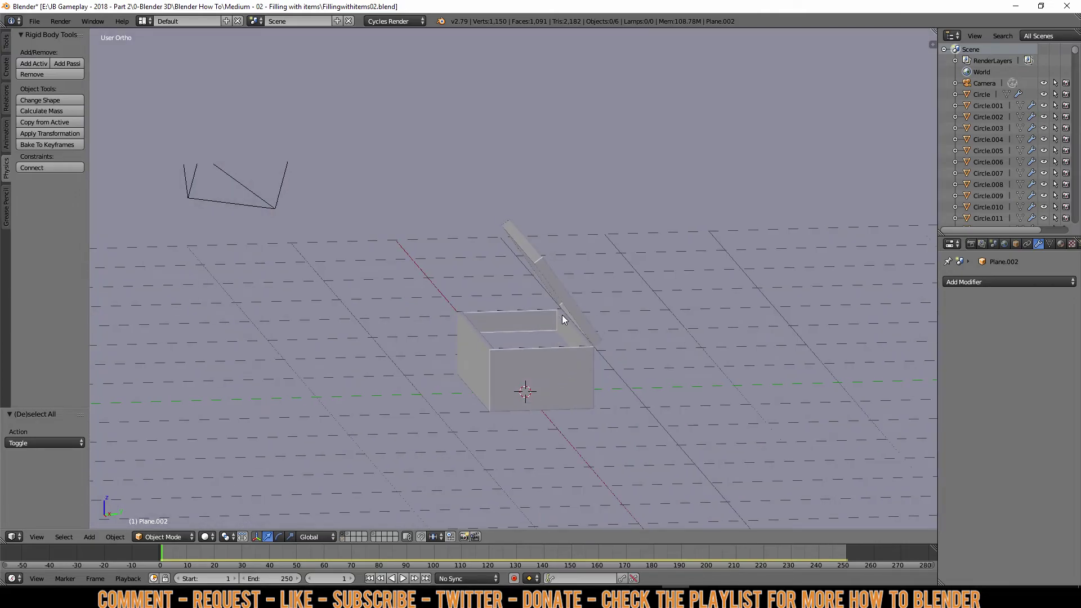
pyautogui.click(356, 535)
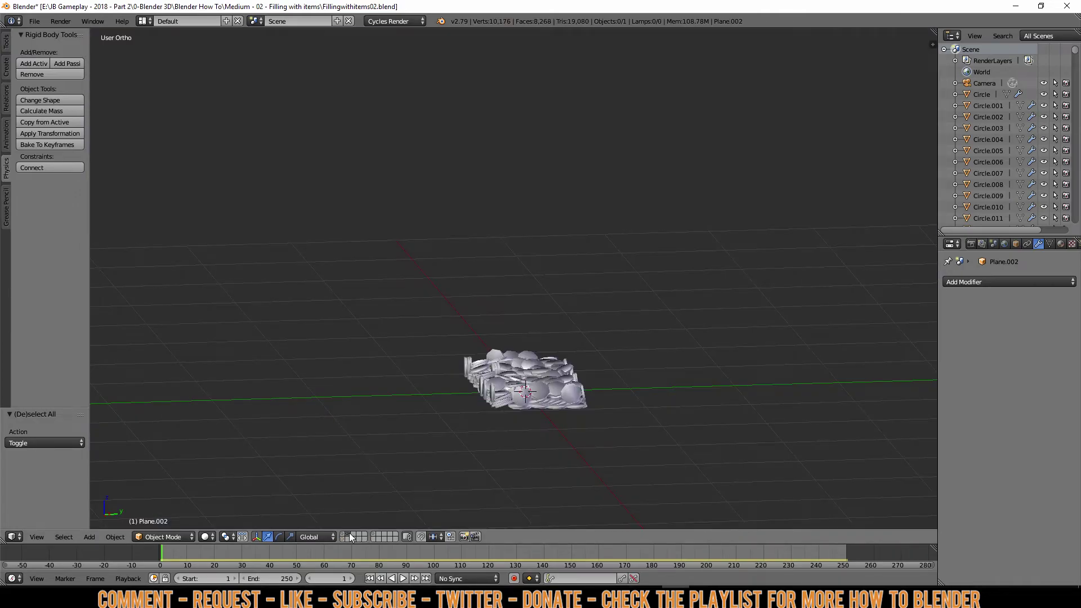
pyautogui.rightClick(555, 376)
pyautogui.press('m')
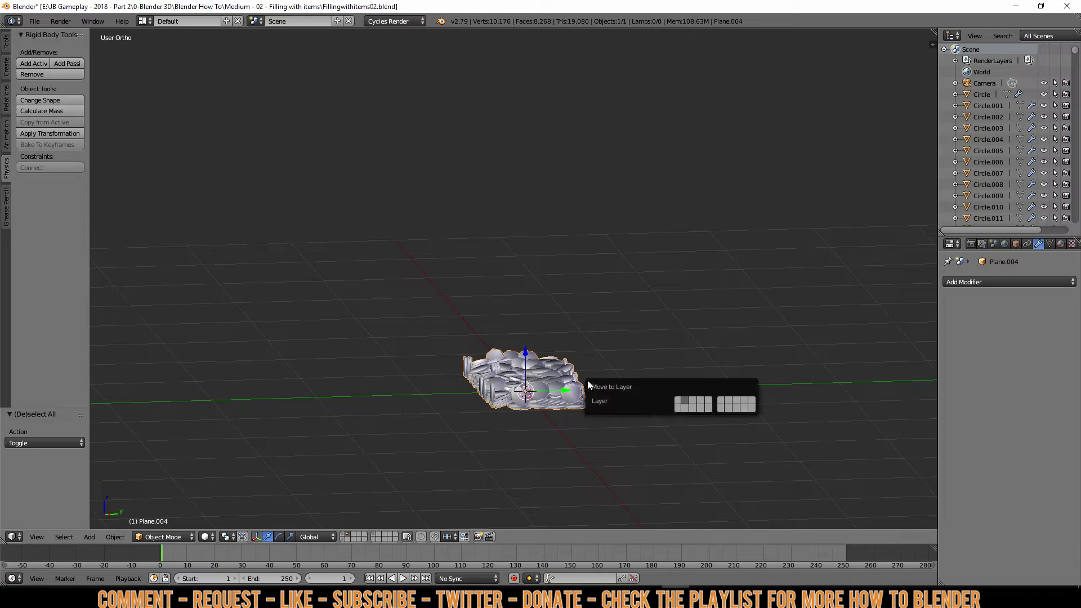
pyautogui.click(675, 399)
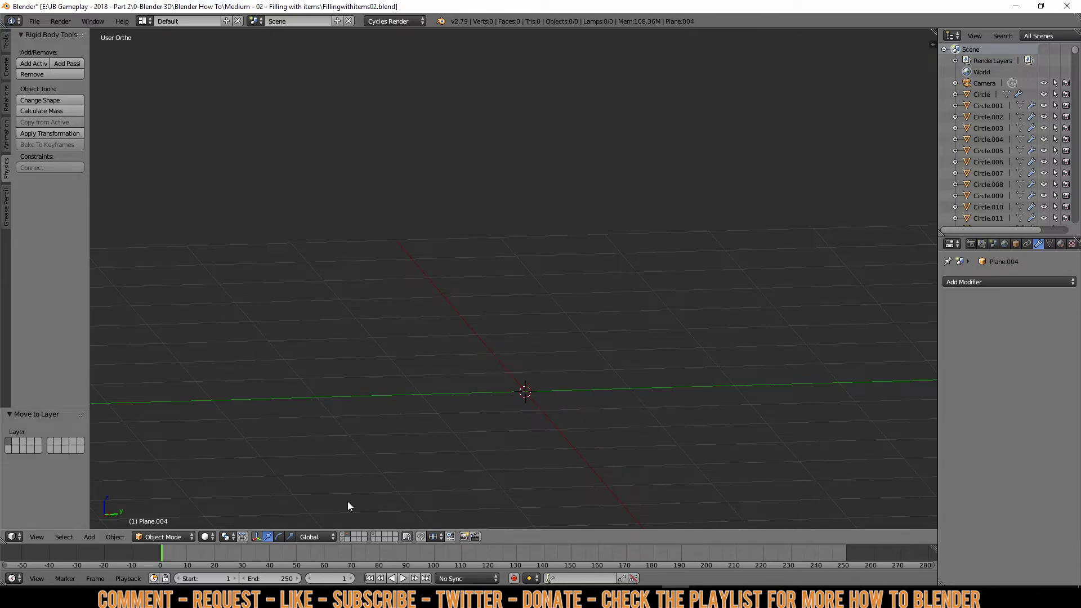
pyautogui.click(344, 534)
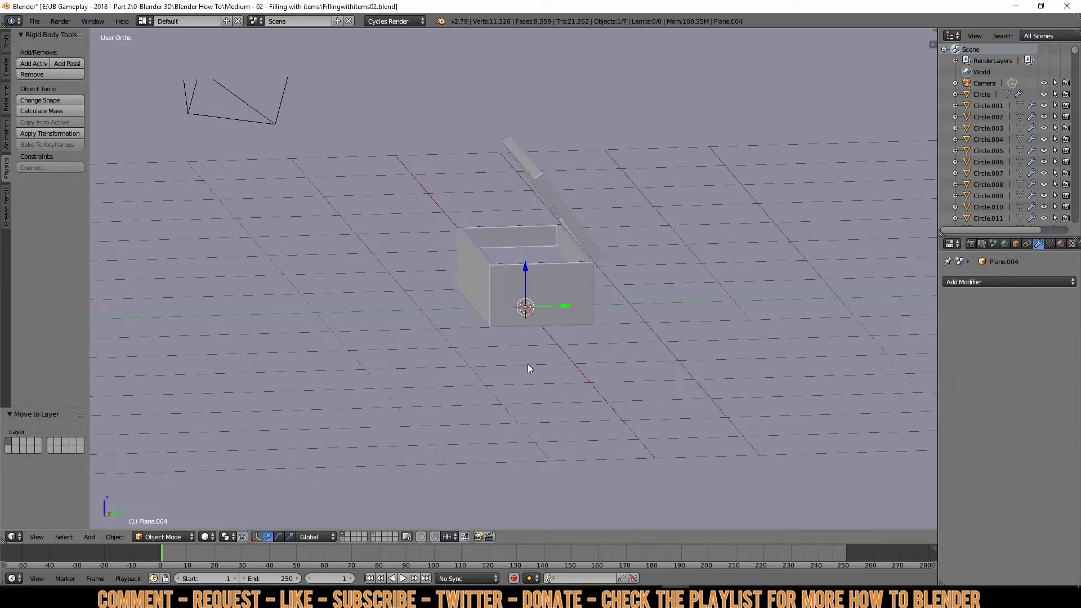
# - Raise the coin pile 0.4 on Z so it fills the chest, then deselect all
pyautogui.press('KP_3')
pyautogui.scroll(7, 528, 363)
pyautogui.press('z')
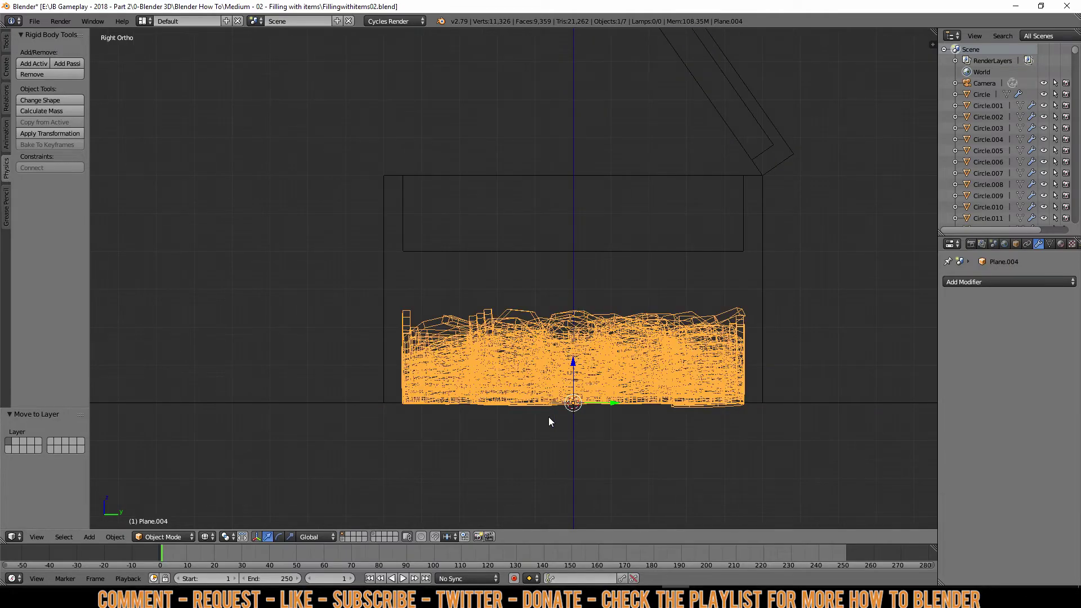
pyautogui.keyDown('shift'); pyautogui.scroll(2, 567, 446); pyautogui.keyUp('shift')
pyautogui.press('g')
pyautogui.press('z')
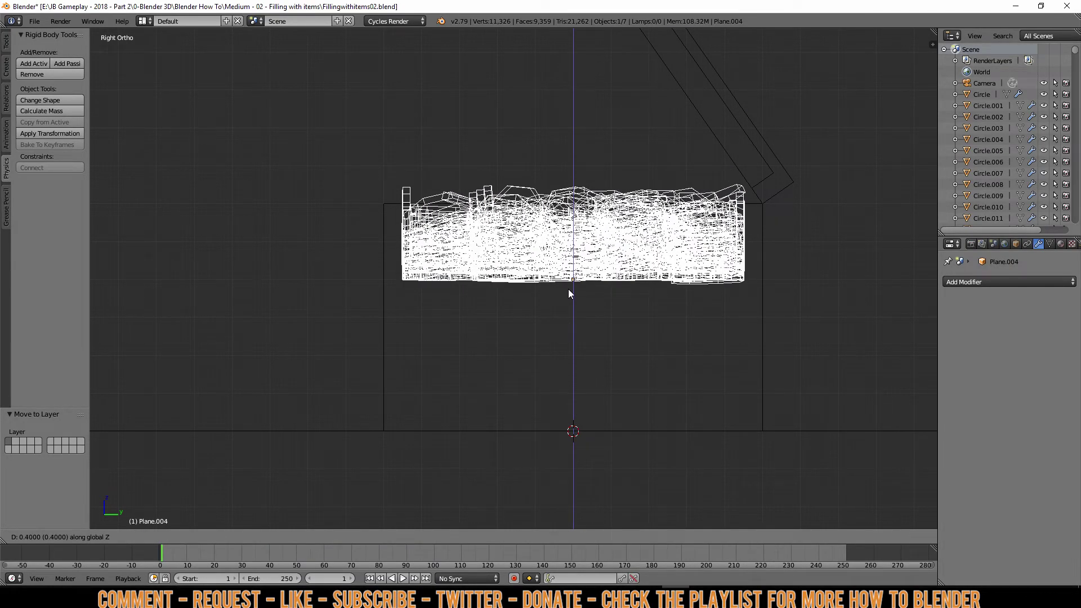
pyautogui.click(569, 289)
pyautogui.keyDown('ctrl'); pyautogui.scroll(-3, 576, 322); pyautogui.keyUp('ctrl')
pyautogui.press('z')
pyautogui.press('a')
pyautogui.moveTo(575, 322); pyautogui.dragTo(526, 236, button='middle')
# - Add a Subdivision Surface modifier to the coin pile with viewport level 2
pyautogui.click(1020, 282)
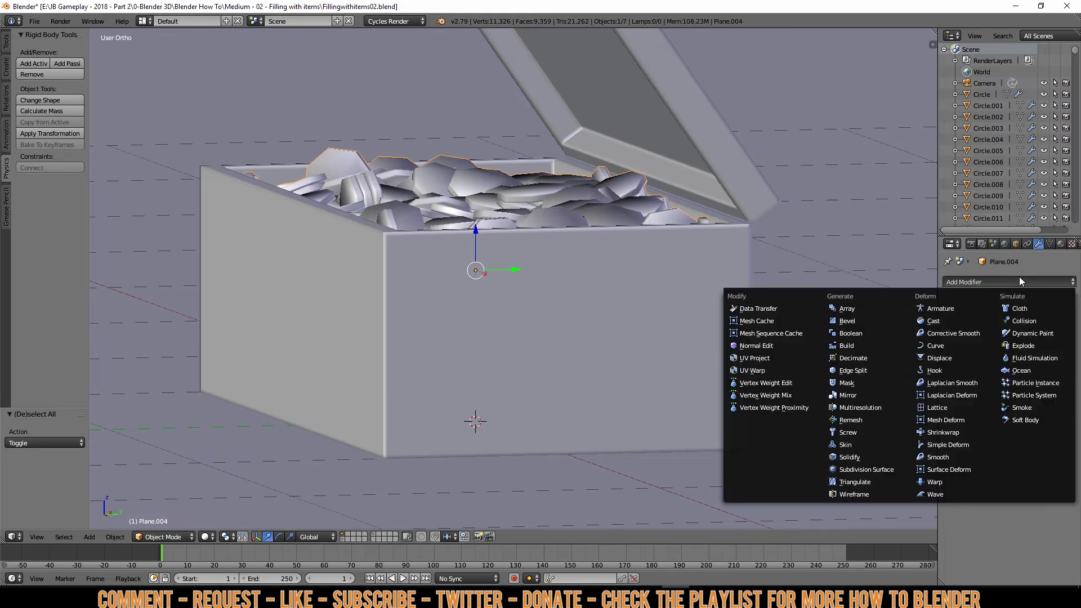
pyautogui.click(880, 469)
pyautogui.click(1004, 357)
# - Render the scene from the camera view with F12, then return to the viewport
pyautogui.press('a')
pyautogui.moveTo(539, 282); pyautogui.dragTo(920, 371, button='middle')
pyautogui.press('KP_0')
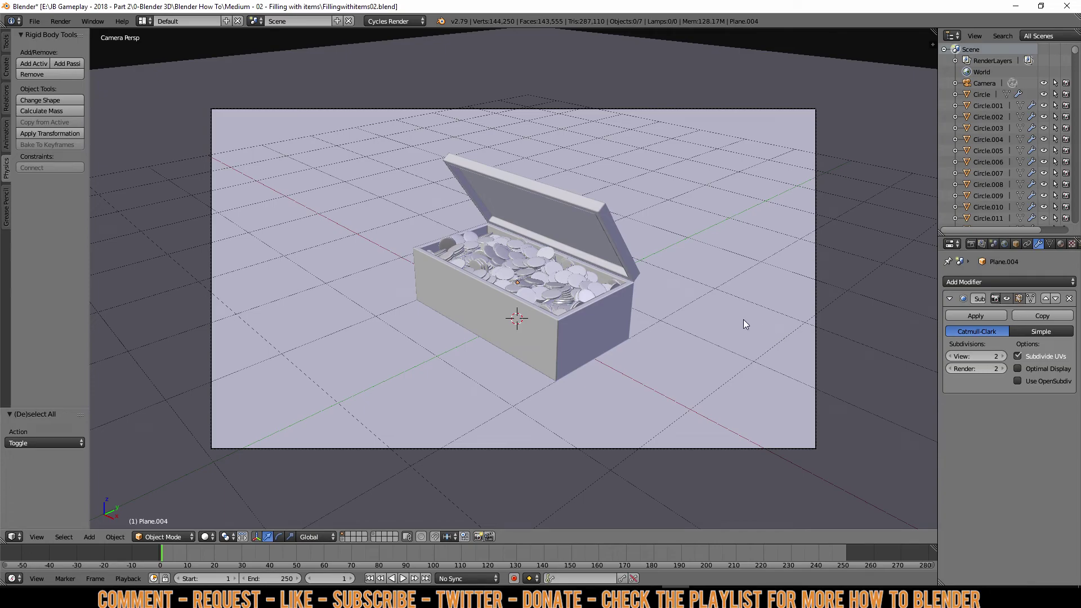
pyautogui.press('F12')
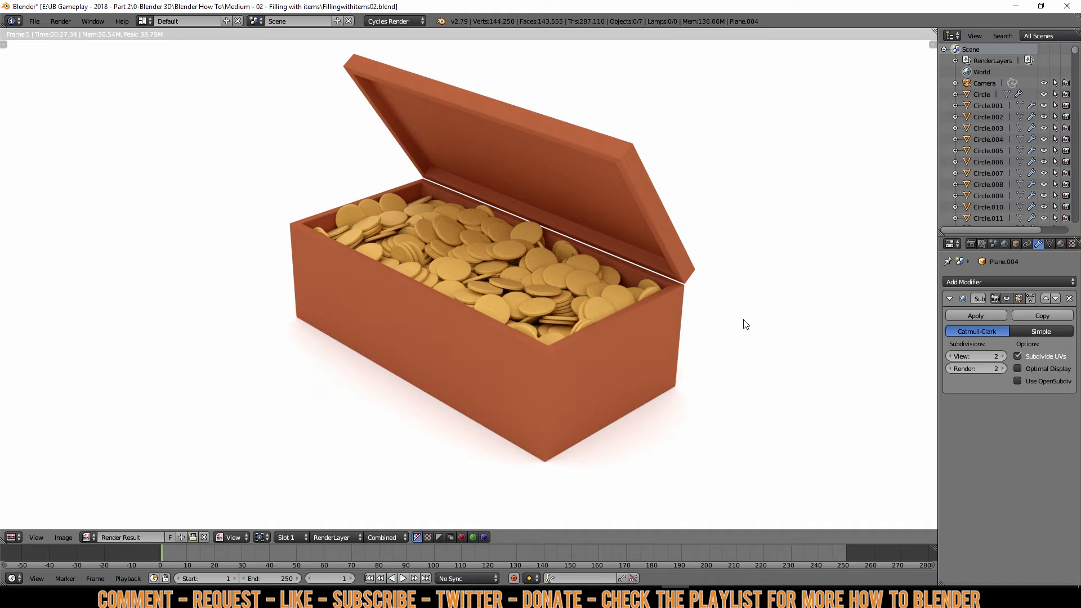
pyautogui.press('Escape')
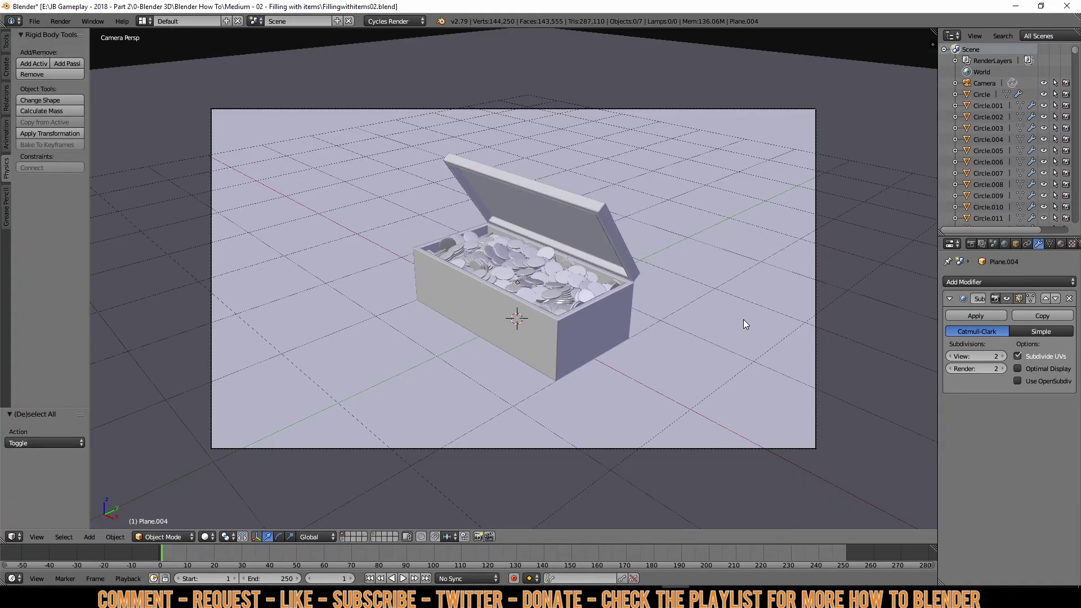
# - Set the coin pile's viewport subdivision to 0 and move it 1, 2, 1 outside the chest
pyautogui.rightClick(573, 292)
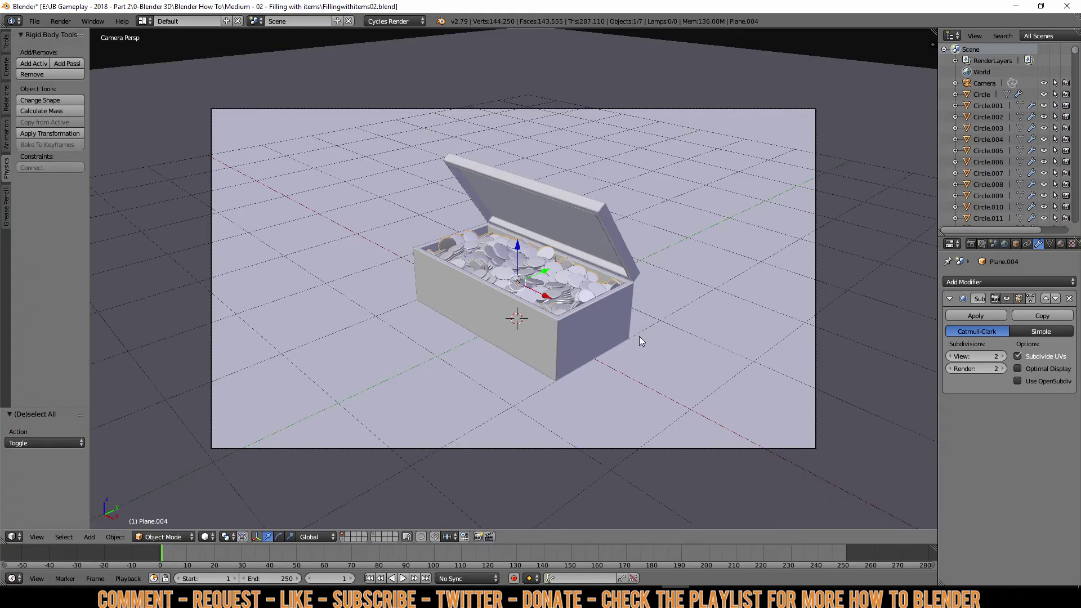
pyautogui.click(982, 355)
pyautogui.write('0')
pyautogui.press('Return')
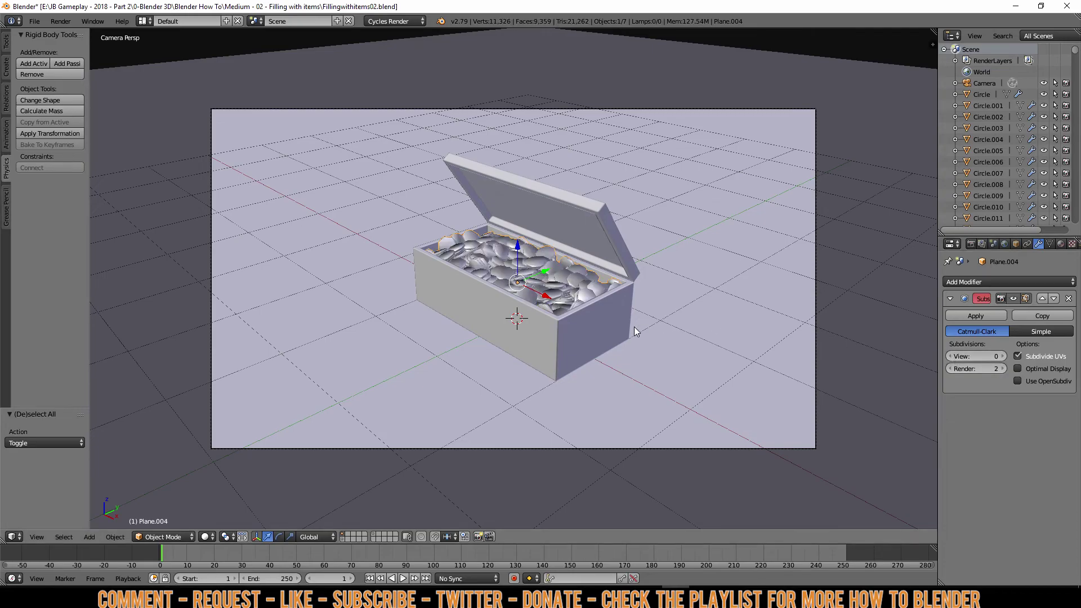
pyautogui.press('g')
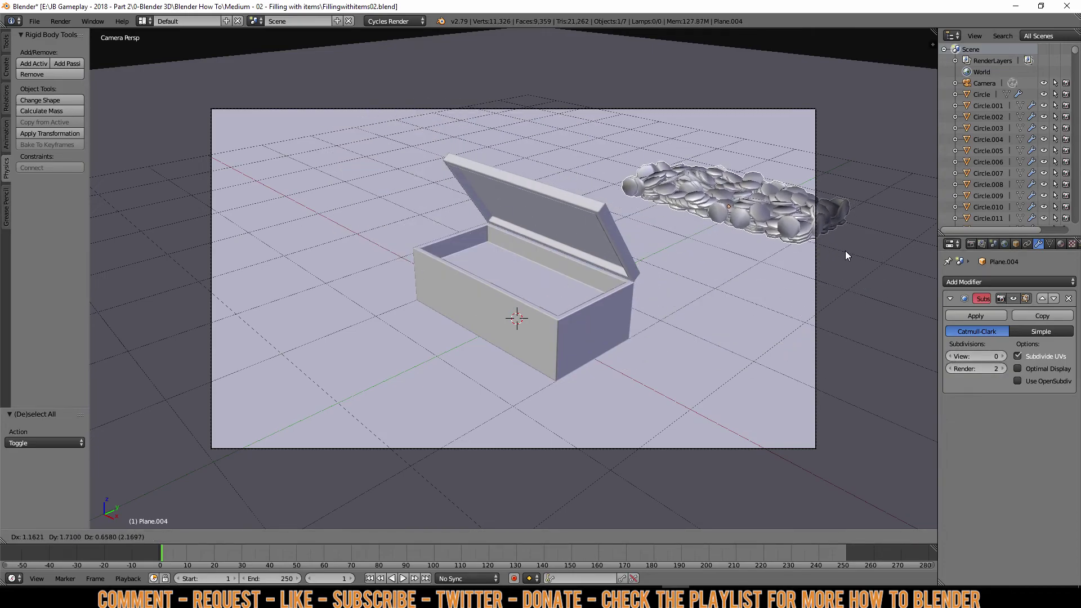
pyautogui.click(862, 254)
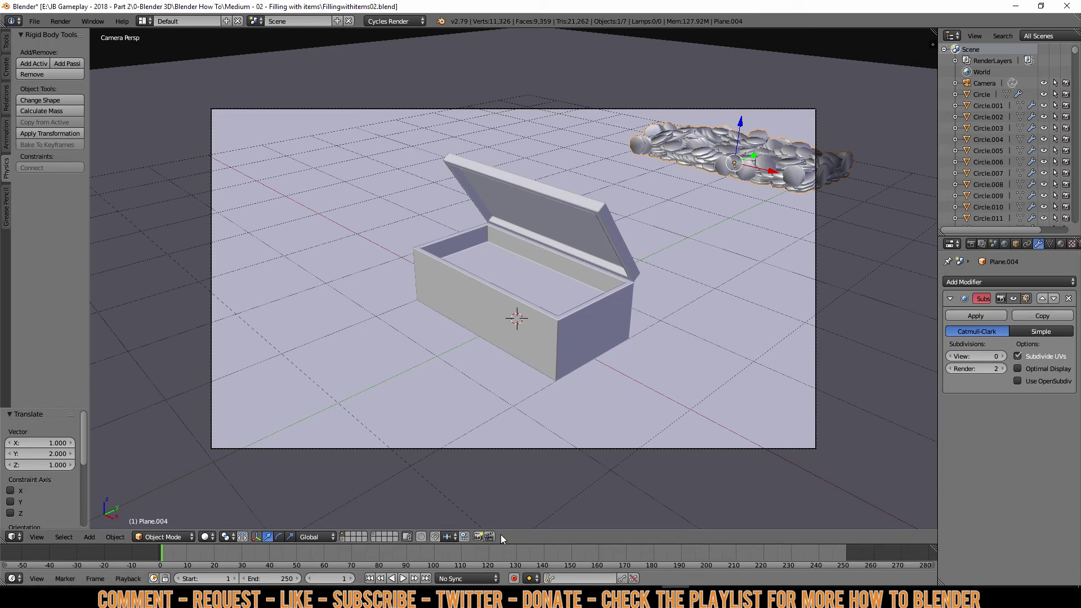
# - Set the timeline end frame to 1
pyautogui.click(286, 579)
pyautogui.write('1')
pyautogui.press('Return')
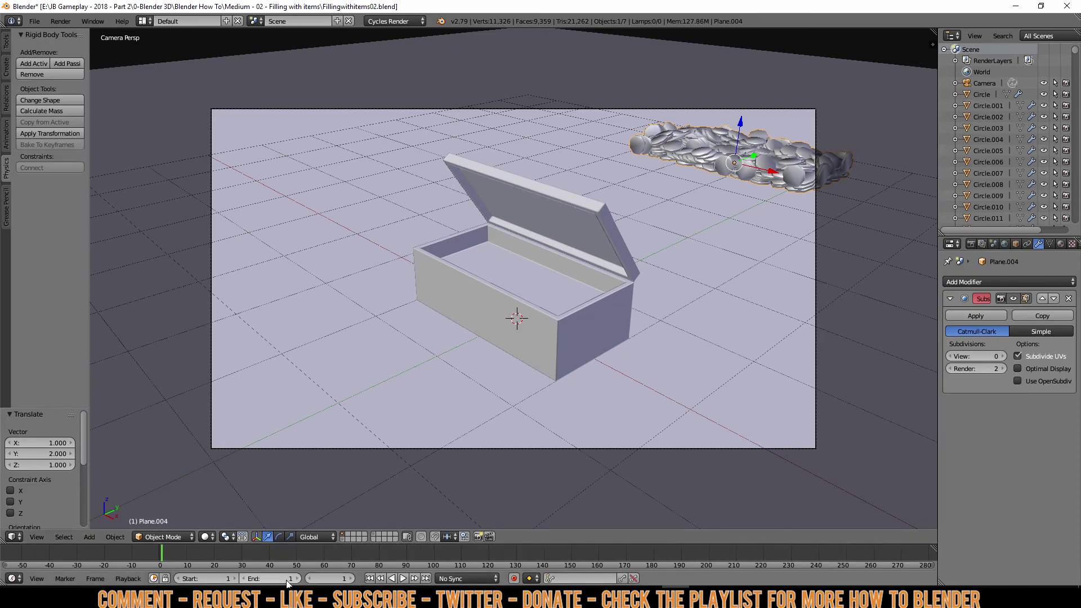